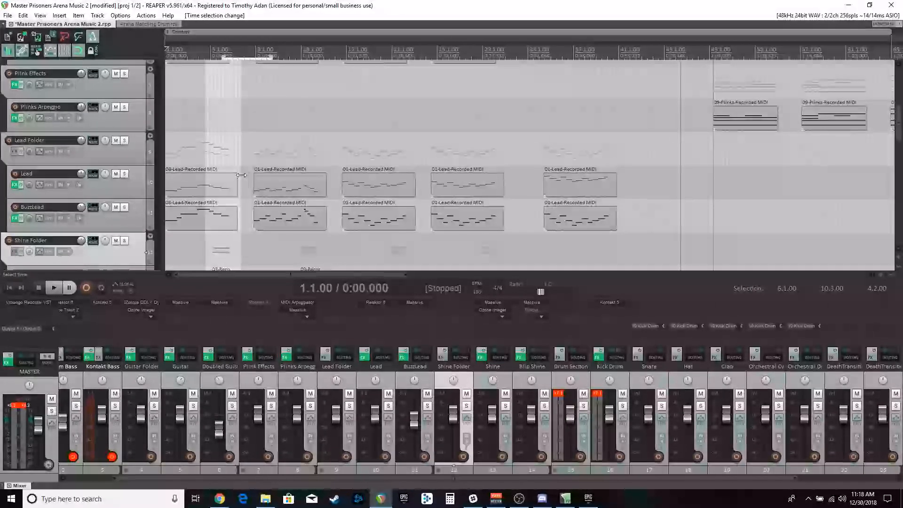
# - Look over the full arrangement, view the Arena Marching Drum project, and return to Master Prisoners Arena Music 2
pyautogui.scroll(-6, 243, 181)
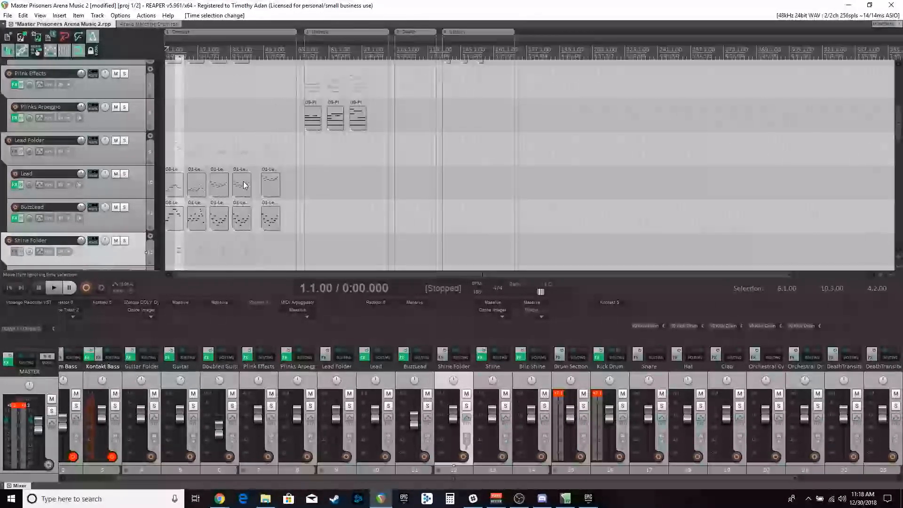
pyautogui.click(131, 23)
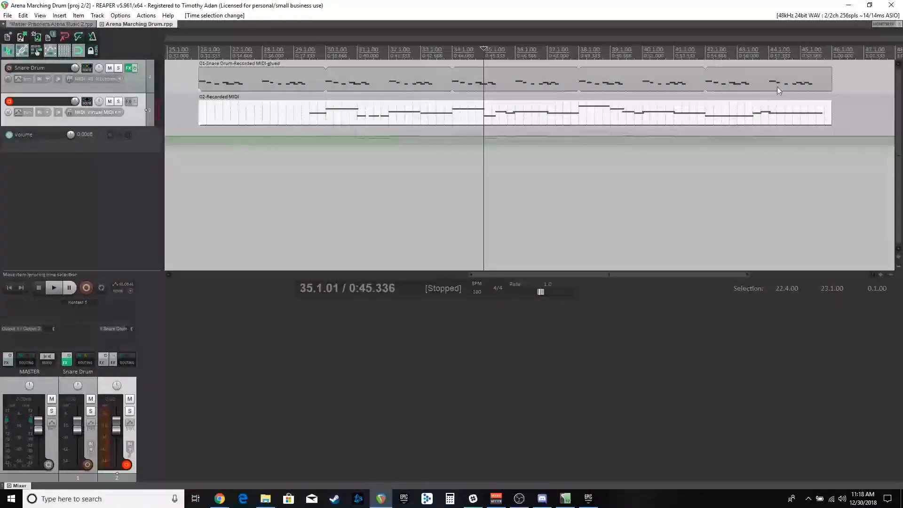
pyautogui.click(51, 23)
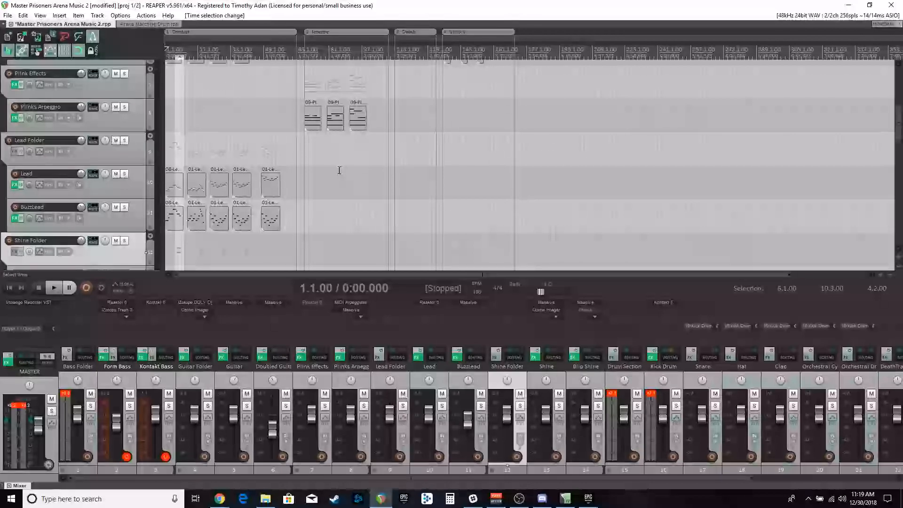
# - Examine the Shine and bass tracks, place the edit cursor at 12.1.00, and compare the bass parts across the Intense and Death regions
pyautogui.scroll(5, 212, 157)
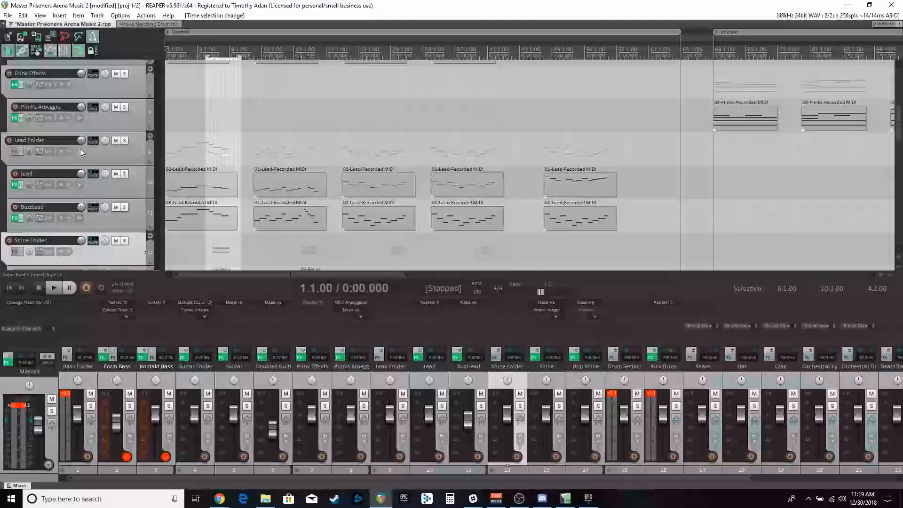
pyautogui.scroll(-4, 81, 150)
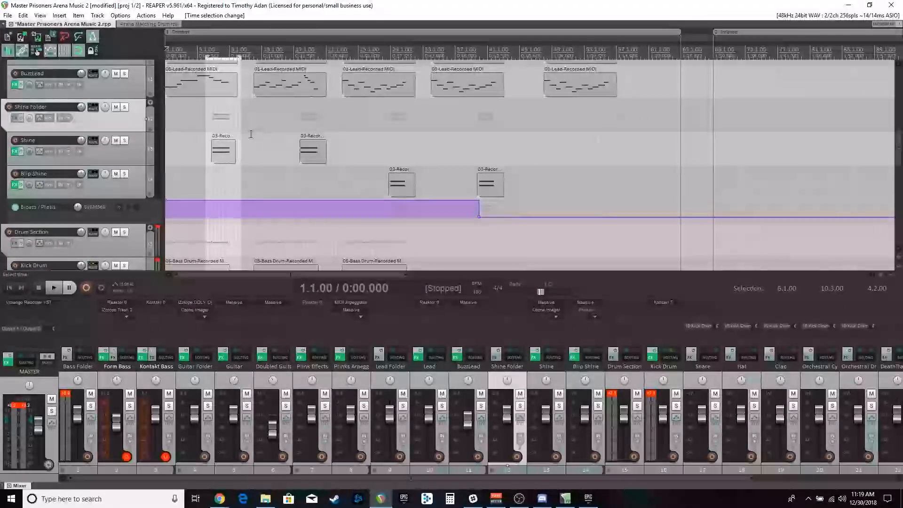
pyautogui.scroll(8, 60, 136)
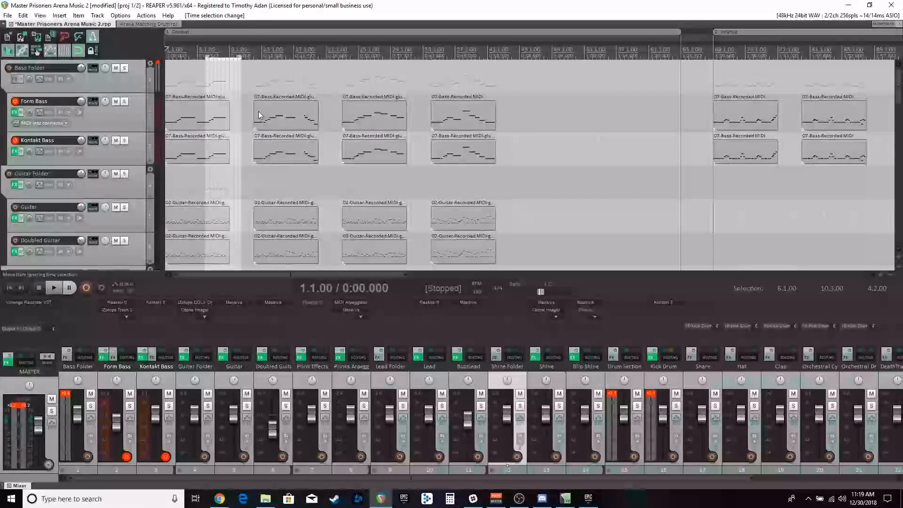
pyautogui.click(255, 106)
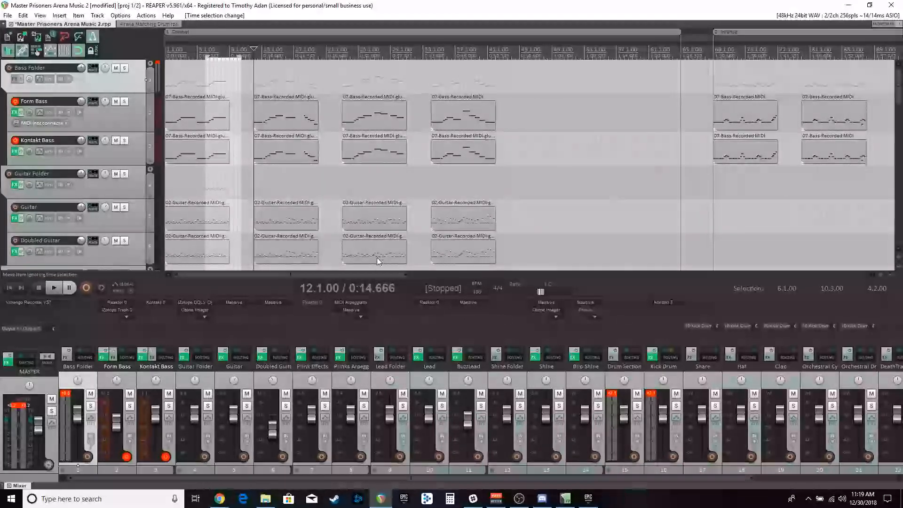
pyautogui.moveTo(359, 273); pyautogui.dragTo(495, 273)
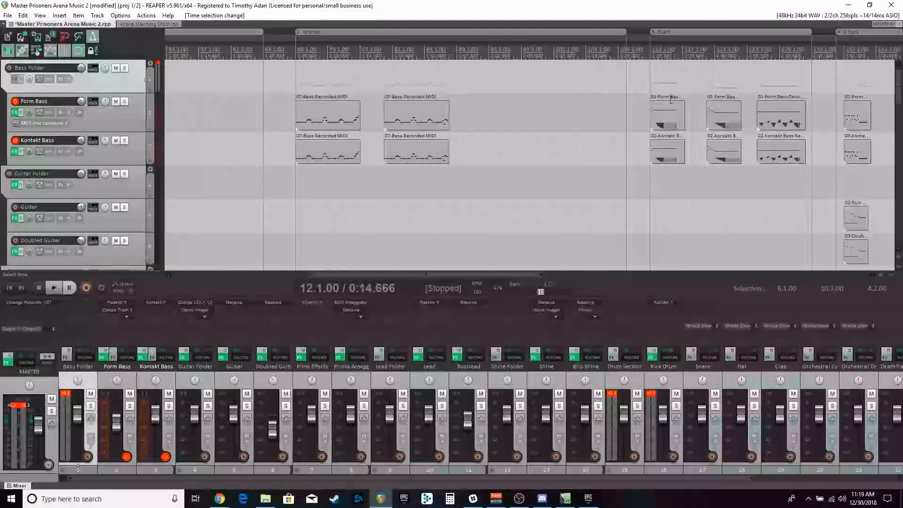
pyautogui.moveTo(423, 274); pyautogui.dragTo(277, 274)
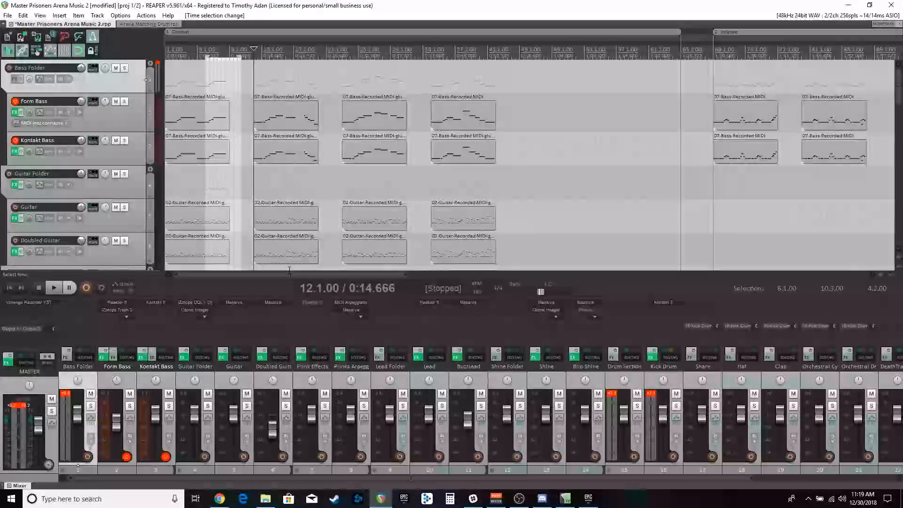
pyautogui.click(251, 84)
pyautogui.click(253, 84)
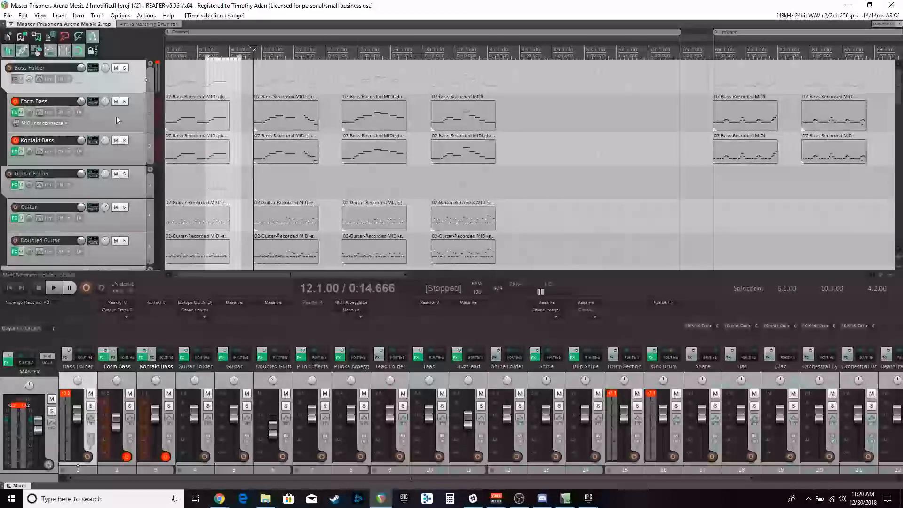
# - Review the track folders from the guitars, plinks, leads and shine down to the drum section, and return to the bass tracks
pyautogui.scroll(-2, 228, 171)
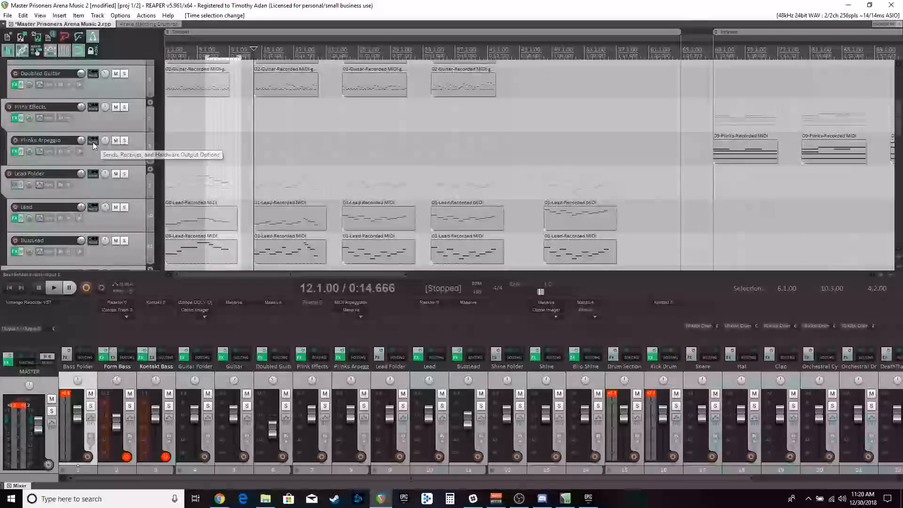
pyautogui.scroll(-5, 97, 187)
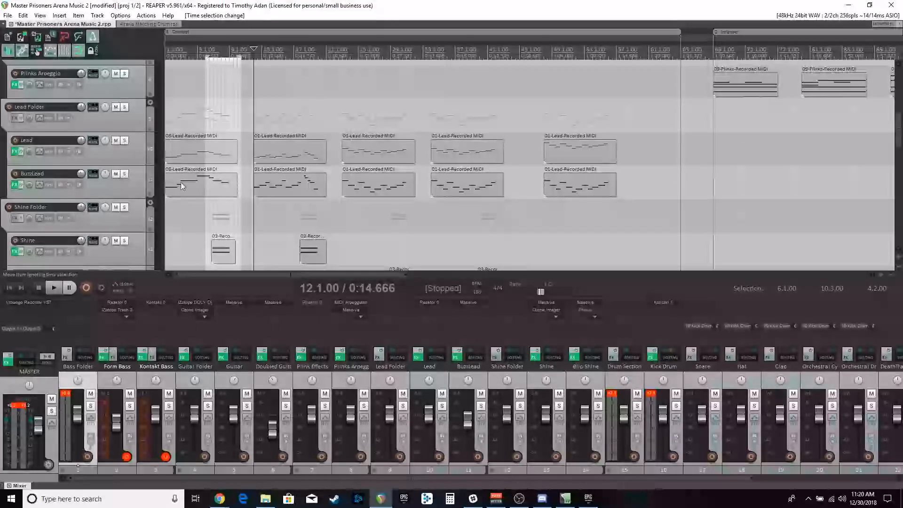
pyautogui.scroll(-3, 94, 143)
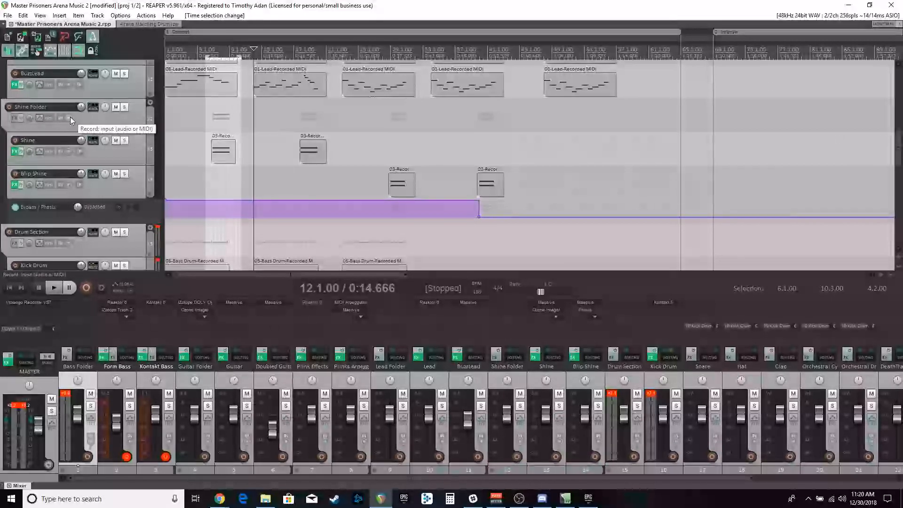
pyautogui.scroll(-3, 69, 116)
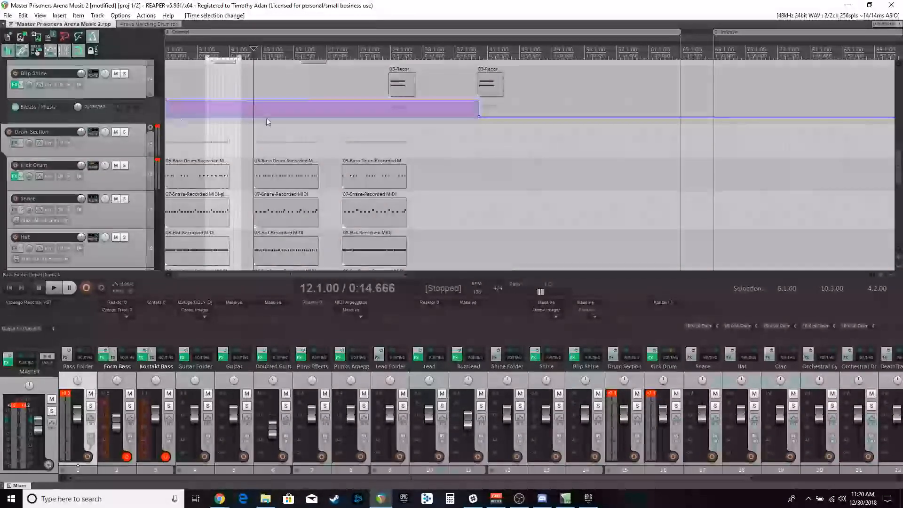
pyautogui.scroll(-2, 89, 168)
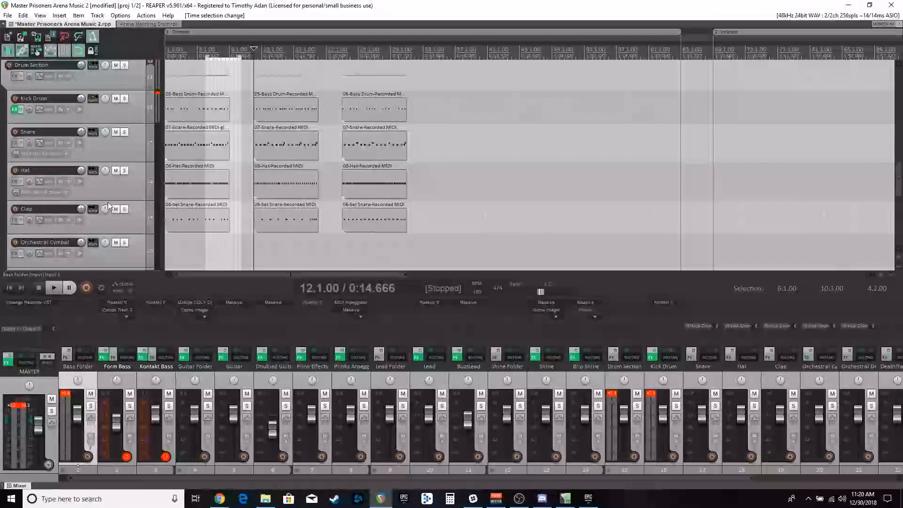
pyautogui.scroll(10, 113, 185)
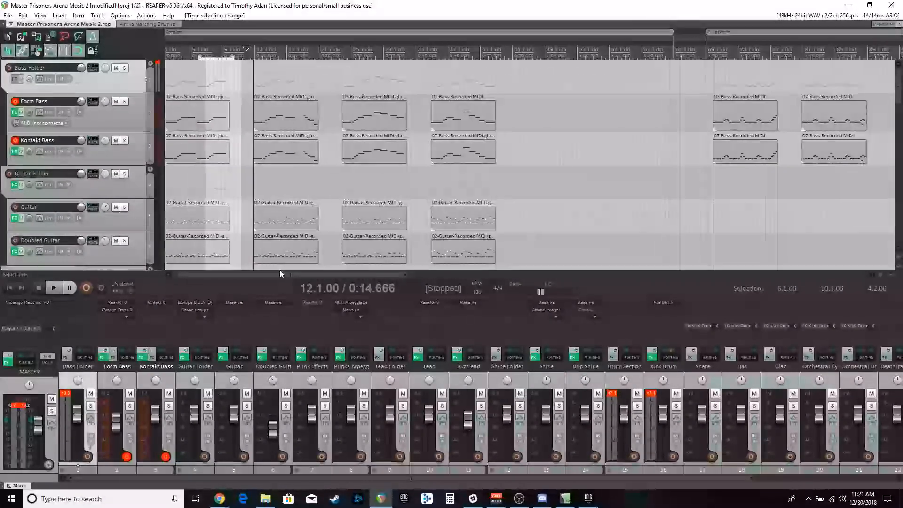
pyautogui.moveTo(288, 272)
pyautogui.mouseDown()
pyautogui.moveTo(298, 273)
pyautogui.moveTo(283, 273)
pyautogui.mouseUp()
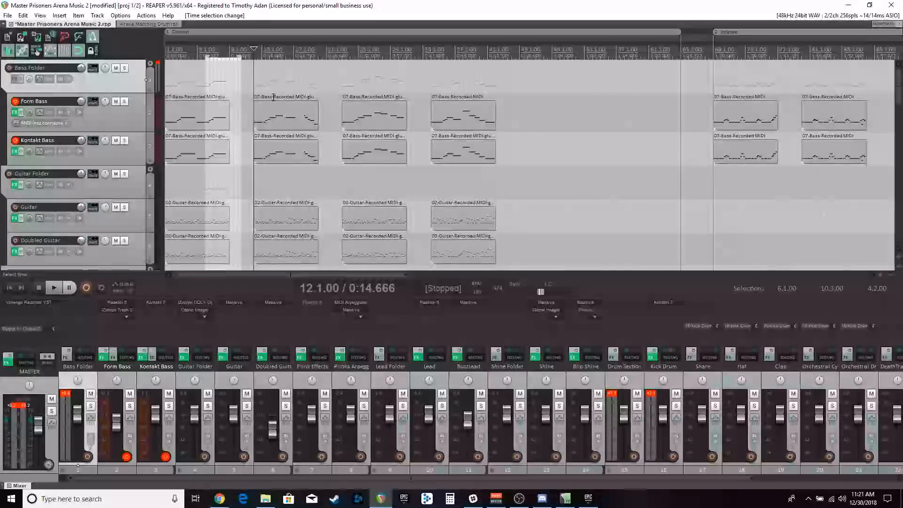
# - Switch to File Explorer, open the Bass folder in Music Stems, and widen the Name column to fit the full file names
pyautogui.click(265, 498)
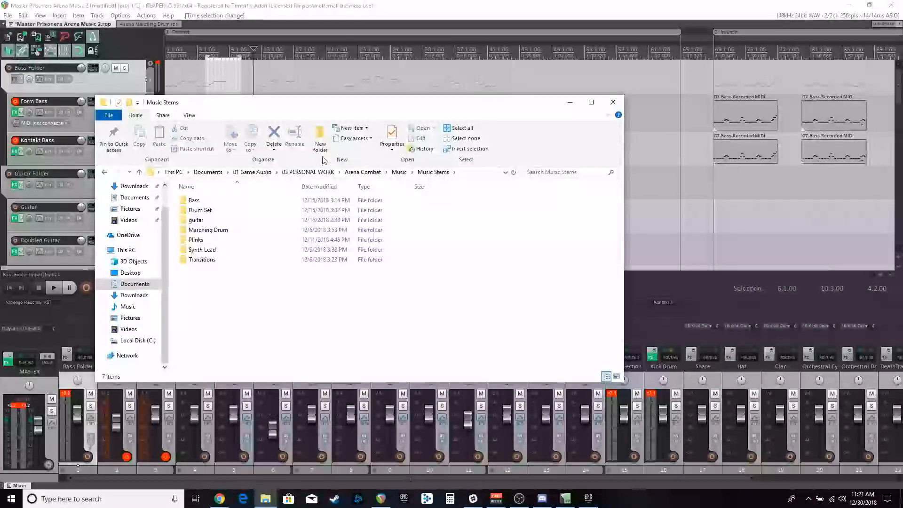
pyautogui.moveTo(328, 100); pyautogui.dragTo(365, 64)
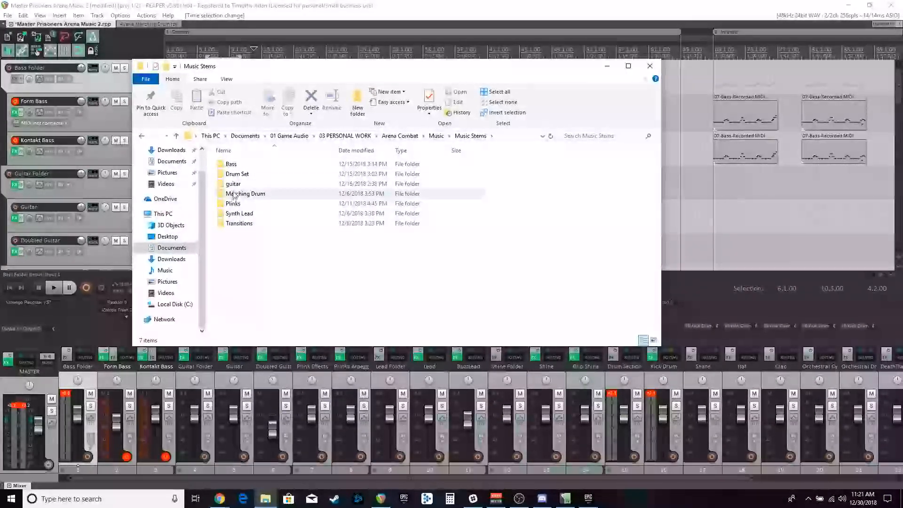
pyautogui.doubleClick(236, 164)
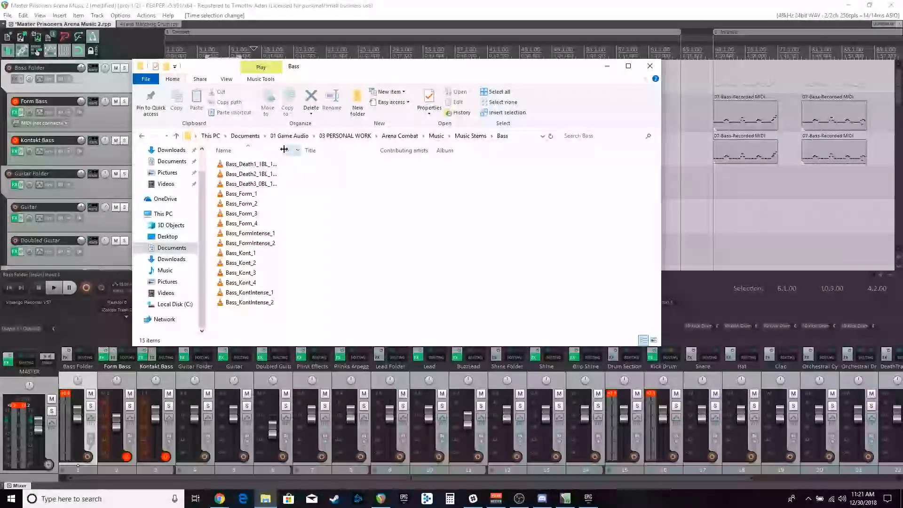
pyautogui.moveTo(286, 149); pyautogui.dragTo(314, 150)
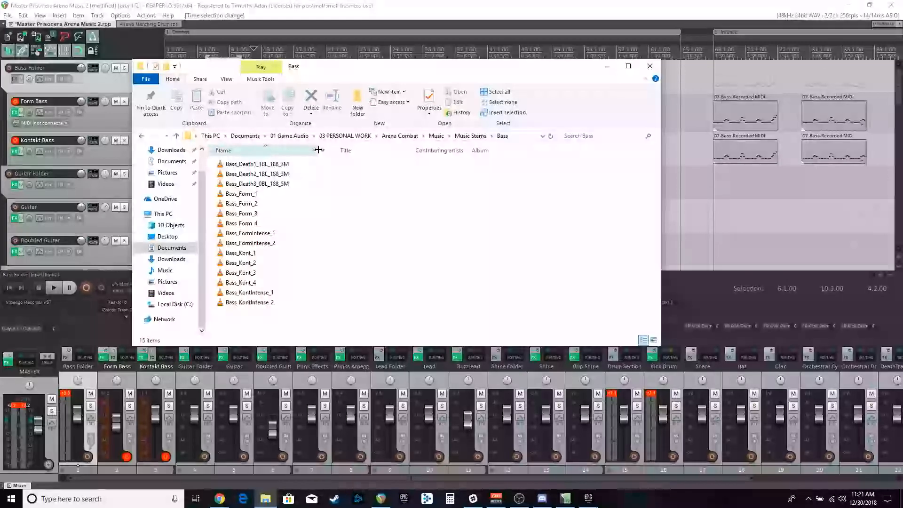
# - Examine the naming of the exported bass stems, comparing the three Bass_Death files with Bass_Form_1 and Bass_Form_2
pyautogui.click(257, 166)
pyautogui.click(257, 175)
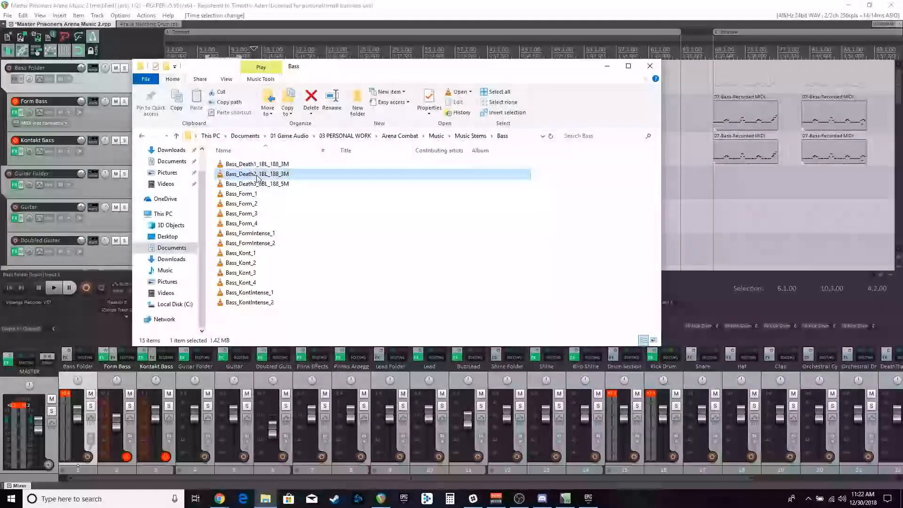
pyautogui.click(256, 185)
pyautogui.click(258, 175)
pyautogui.click(261, 166)
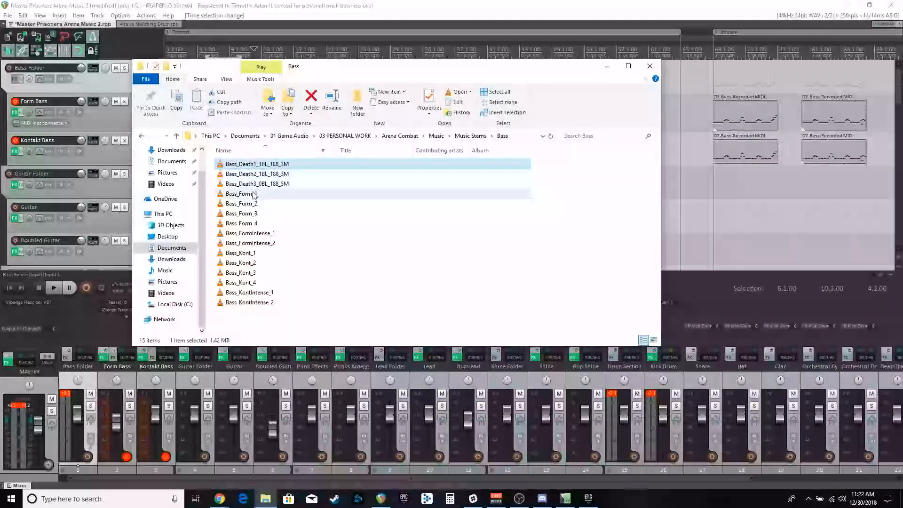
pyautogui.click(251, 194)
pyautogui.click(251, 205)
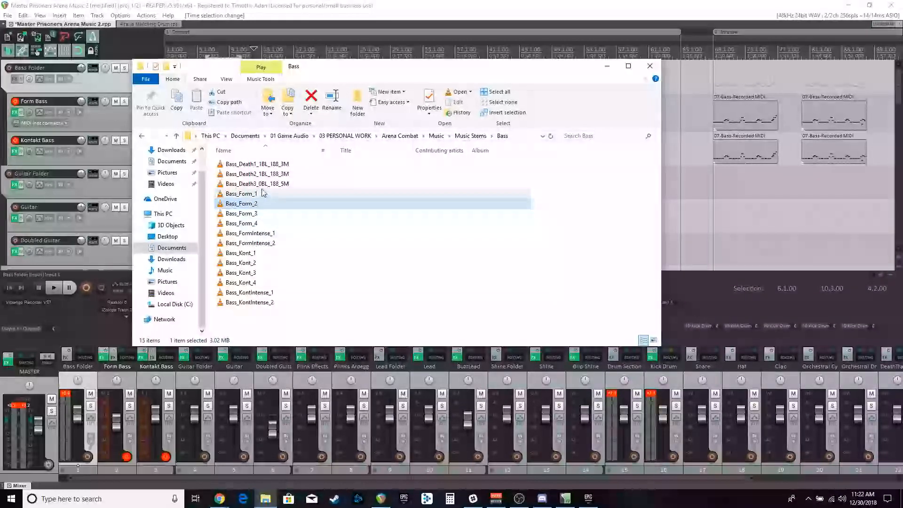
pyautogui.click(259, 165)
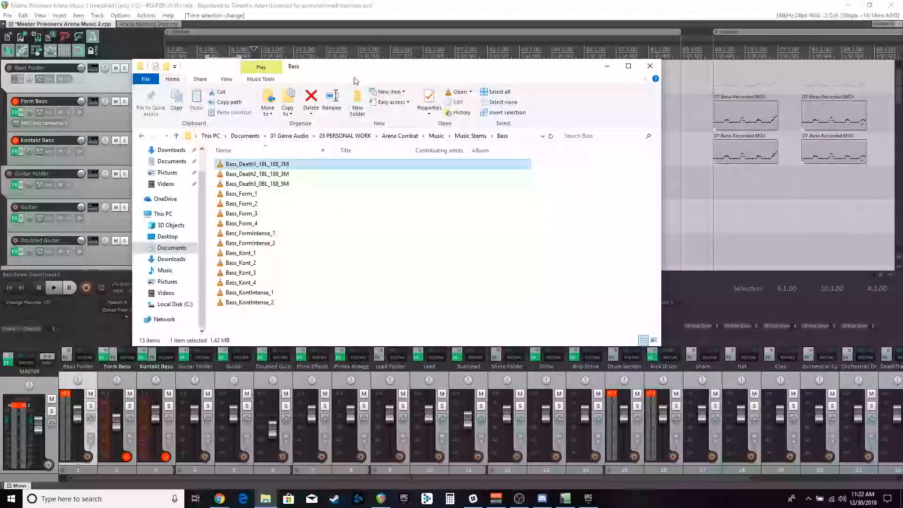
pyautogui.moveTo(355, 71); pyautogui.dragTo(300, 67)
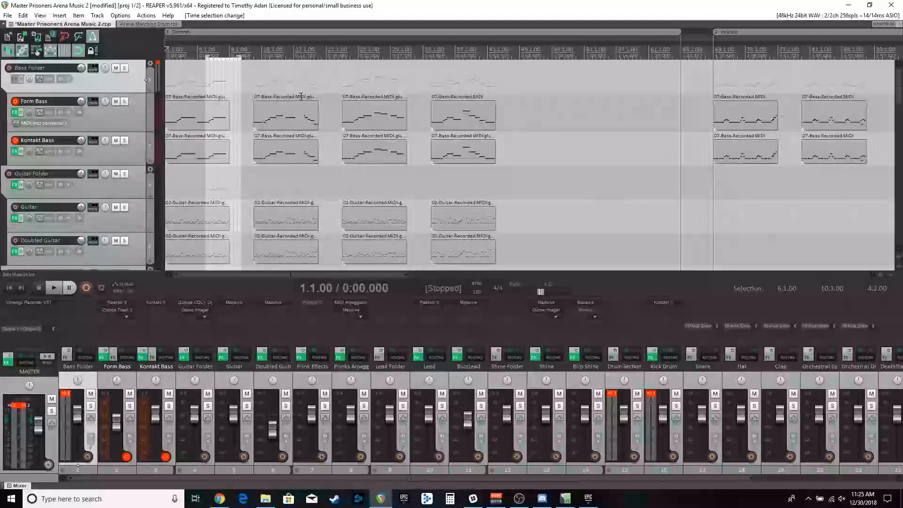
# - Switch back to REAPER, play the arrangement from the start, and stop playback
pyautogui.press('space')
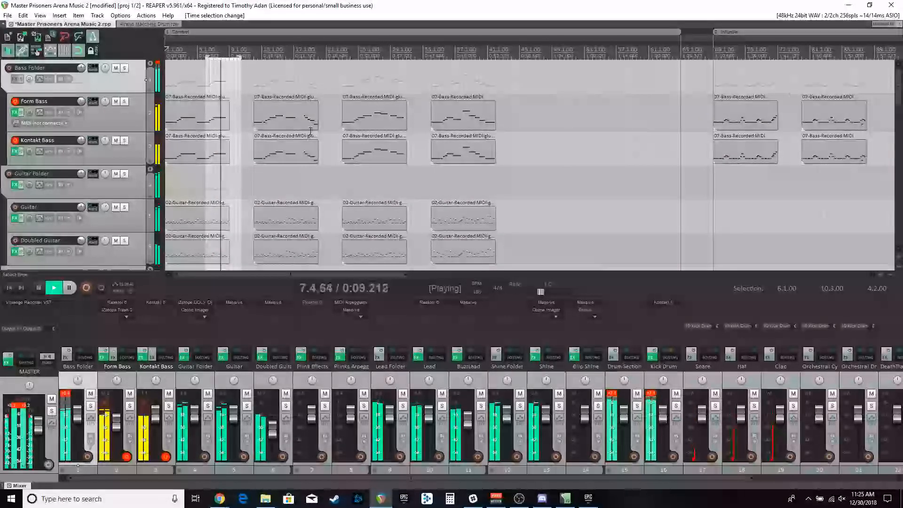
pyautogui.press('space')
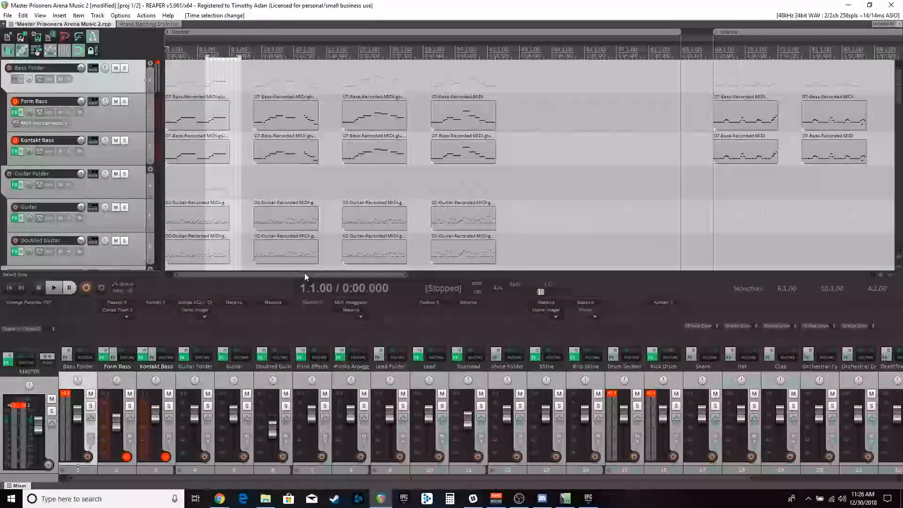
# - Inspect the plinks and bass parts in the Intense region, and return to the start of the timeline
pyautogui.moveTo(303, 274); pyautogui.dragTo(418, 279)
pyautogui.scroll(-5, 94, 164)
pyautogui.scroll(2, 94, 163)
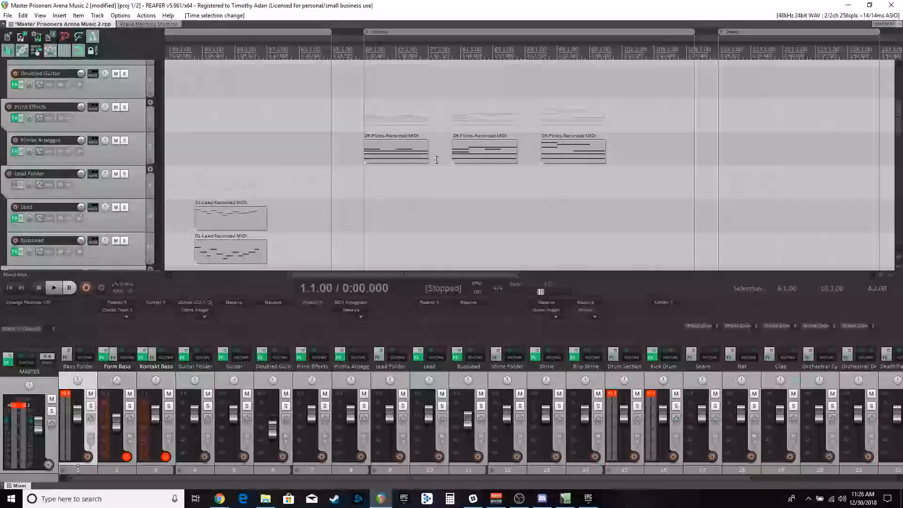
pyautogui.scroll(4, 80, 139)
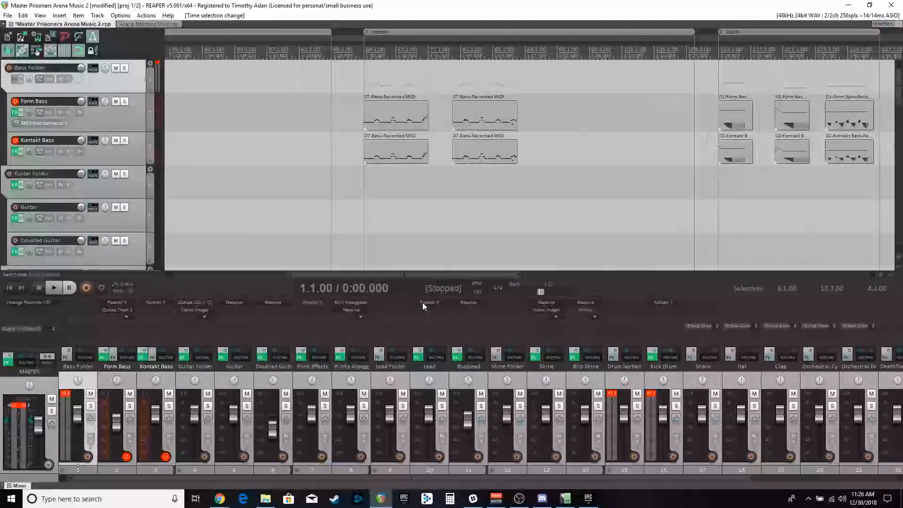
pyautogui.moveTo(406, 275); pyautogui.dragTo(204, 268)
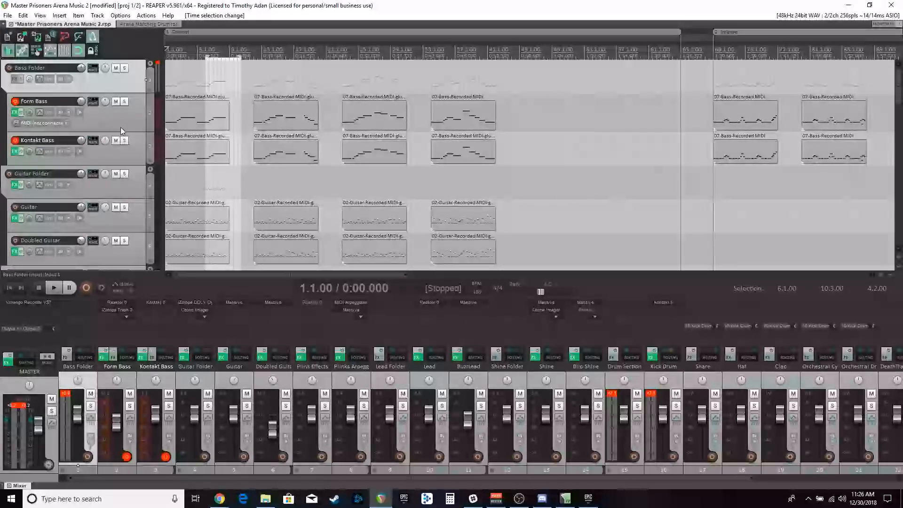
# - Review the arrangement's tracks from the bass folder down through the leads and shine to the drum section
pyautogui.scroll(-8, 120, 131)
pyautogui.scroll(8, 115, 132)
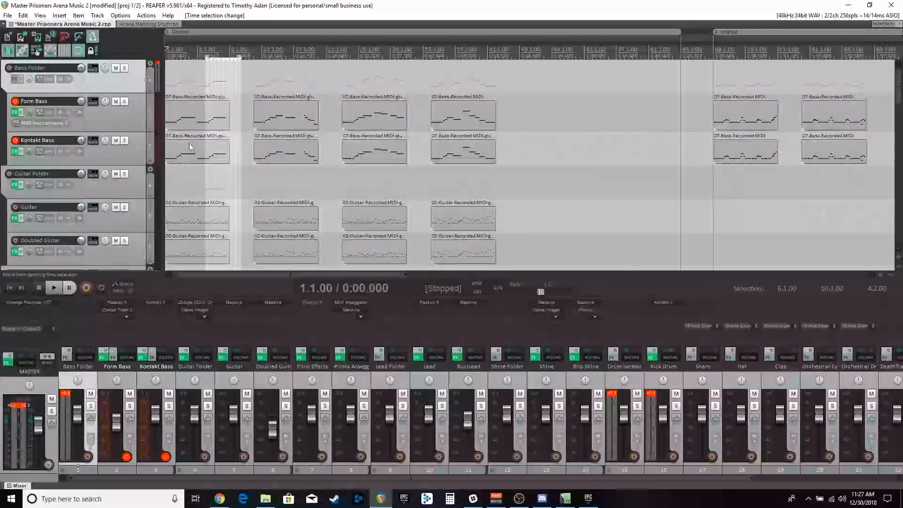
pyautogui.scroll(-3, 187, 139)
pyautogui.scroll(5, 186, 139)
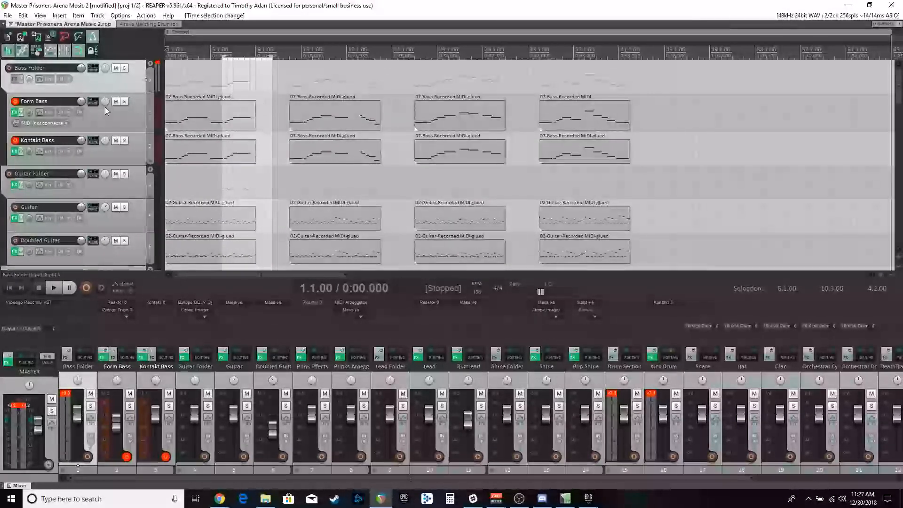
pyautogui.scroll(-5, 110, 185)
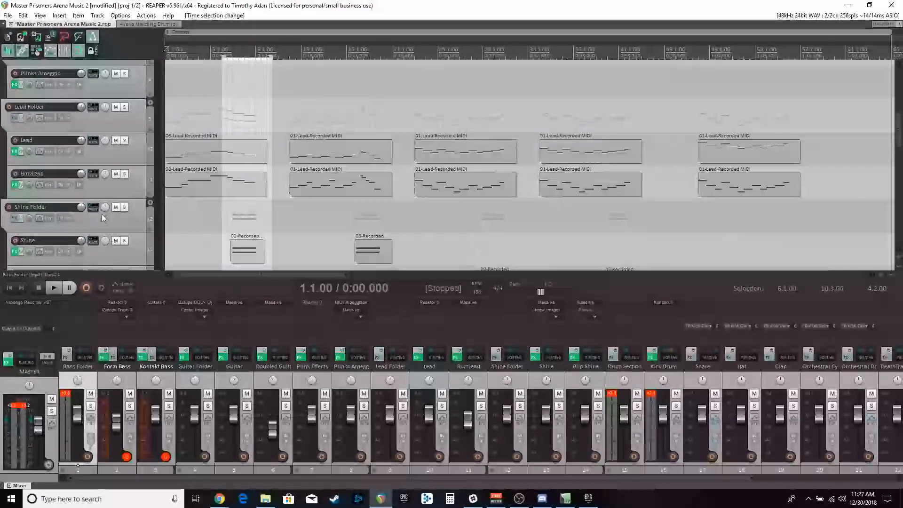
pyautogui.scroll(-5, 101, 210)
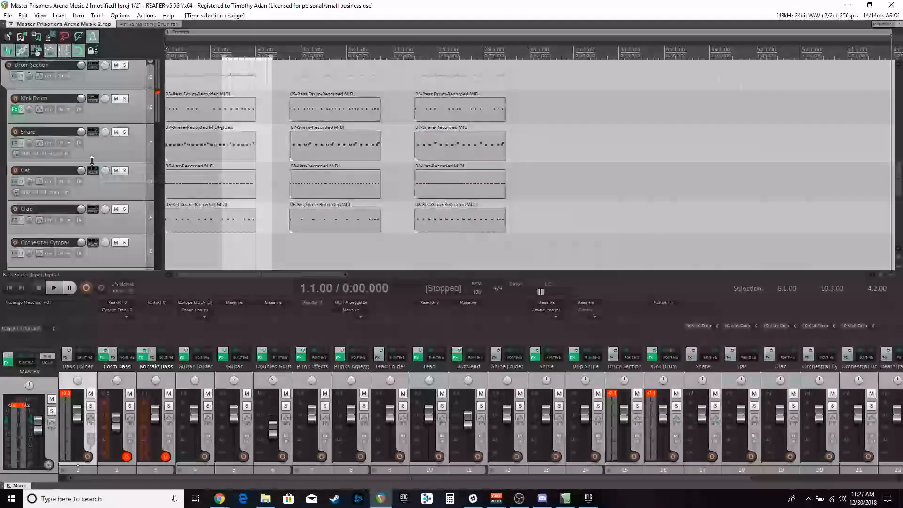
# - Switch to Wwise, look over the Actor-Mixer Hierarchy's default work unit, and expand the Music work unit
pyautogui.scroll(10, 94, 156)
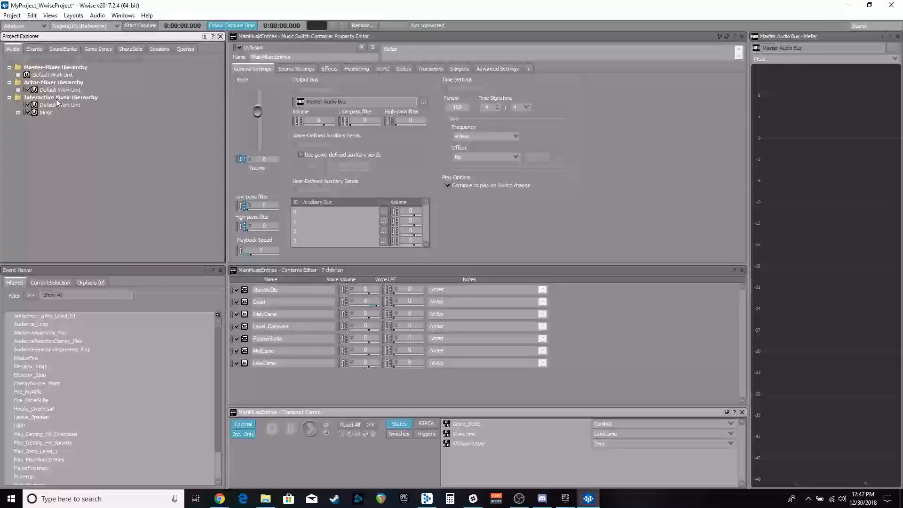
pyautogui.click(17, 90)
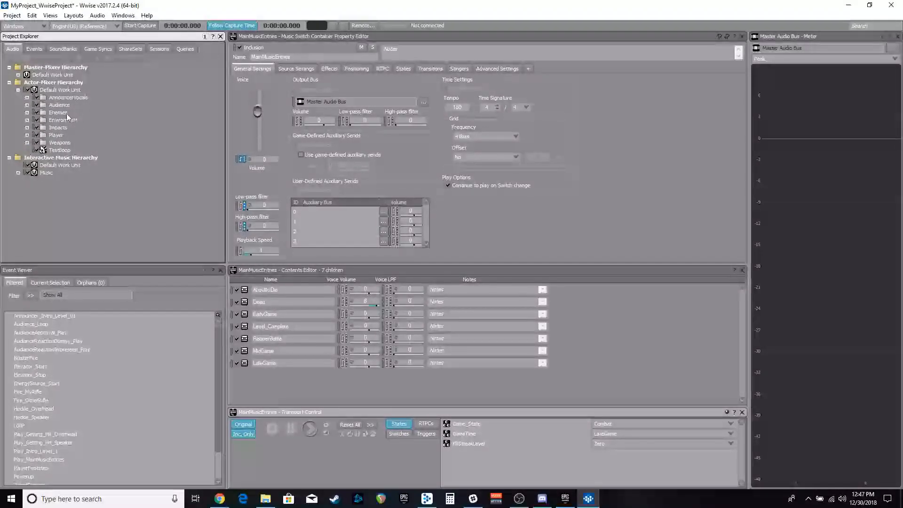
pyautogui.click(17, 89)
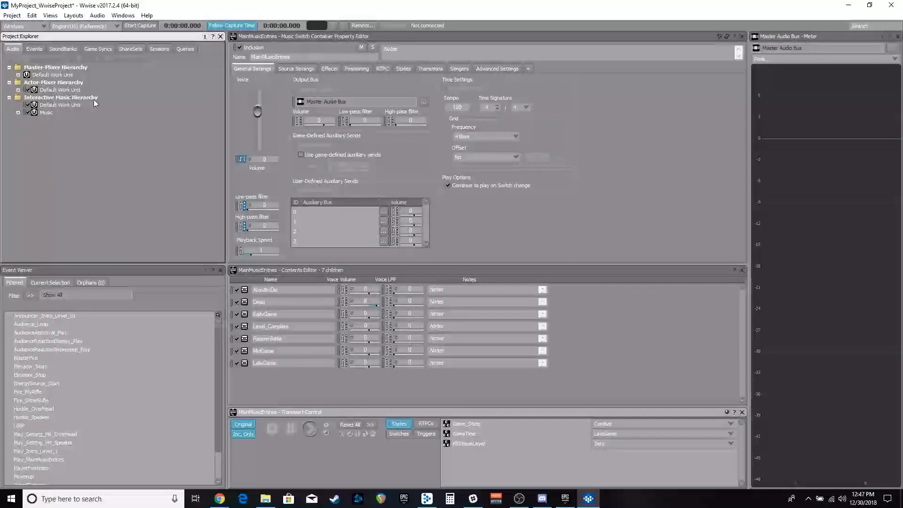
pyautogui.click(18, 112)
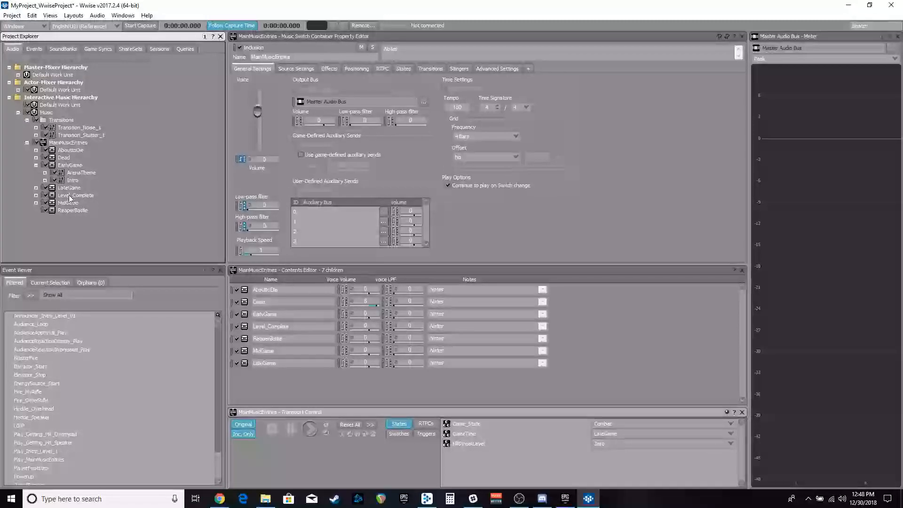
# - Select the MainMusicEntries music switch container and open it in the Music Editor
pyautogui.click(78, 145)
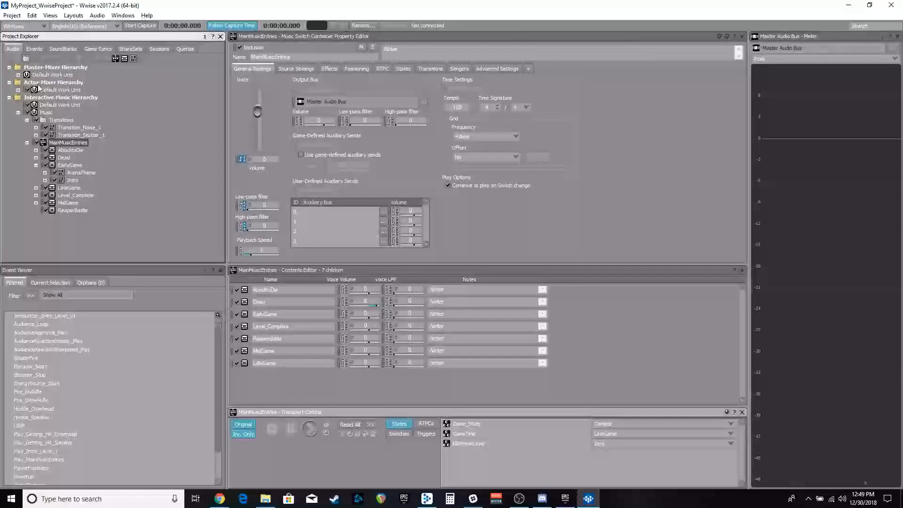
pyautogui.click(68, 151)
pyautogui.click(67, 142)
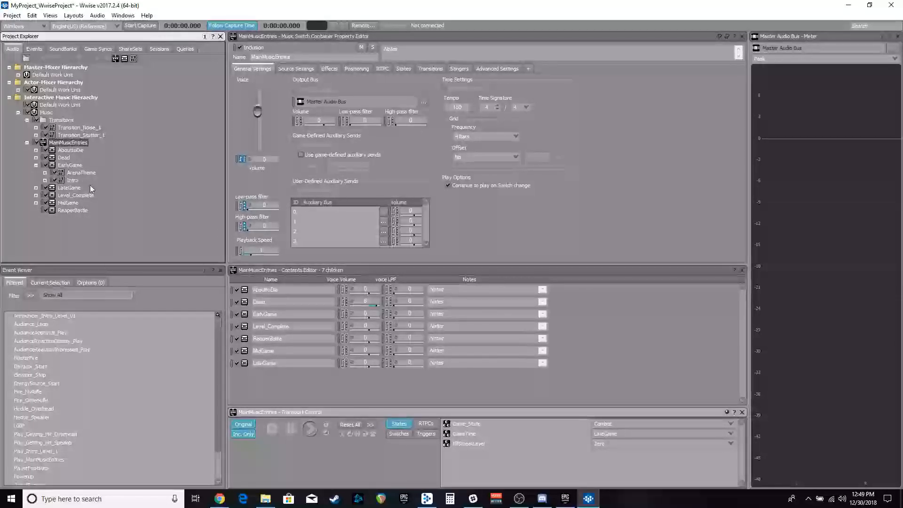
pyautogui.click(50, 15)
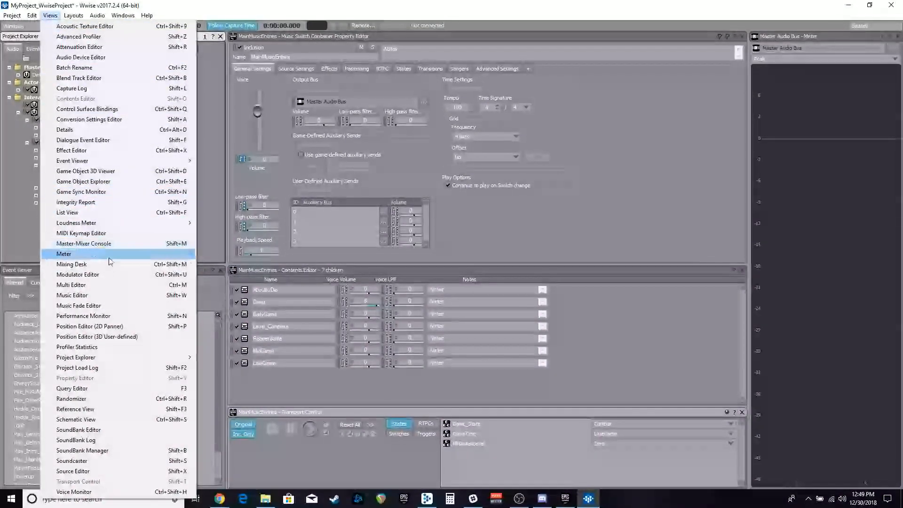
pyautogui.click(80, 298)
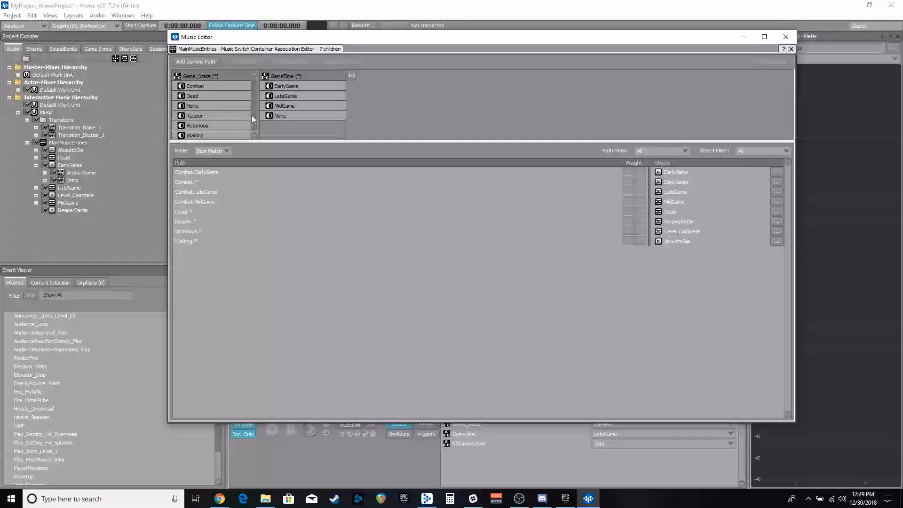
# - Go through the Game_State entries, selecting Waiting, Combat, Dead, Victorious, Reaper and None to present each state
pyautogui.scroll(-1, 252, 104)
pyautogui.scroll(1, 252, 100)
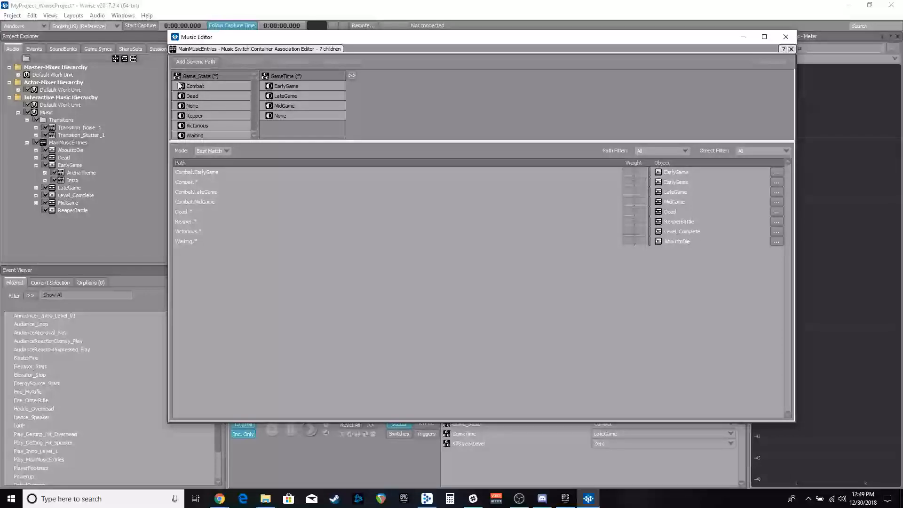
pyautogui.scroll(-1, 255, 93)
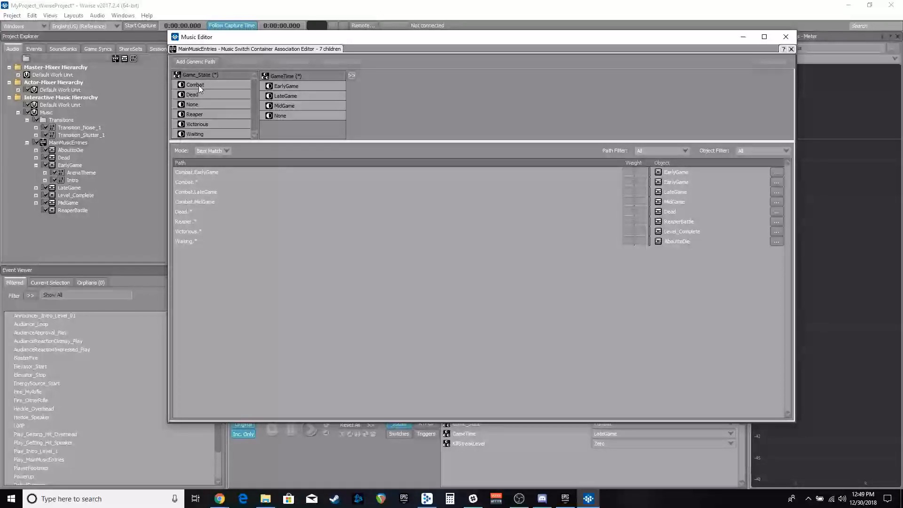
pyautogui.click(197, 134)
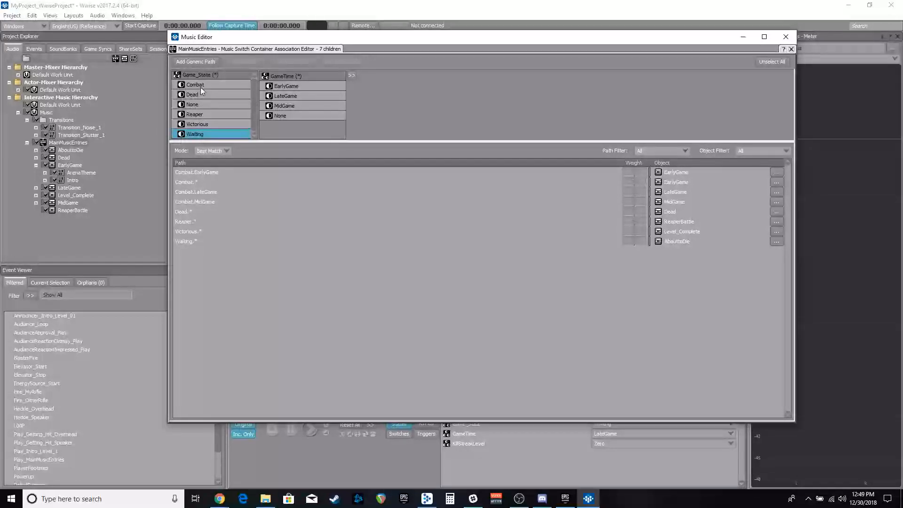
pyautogui.click(200, 86)
pyautogui.click(198, 133)
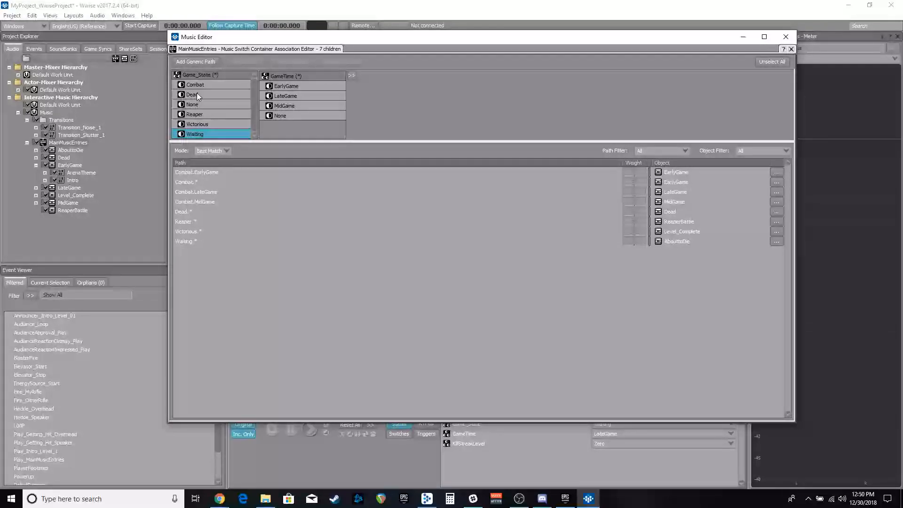
pyautogui.click(197, 93)
pyautogui.click(198, 124)
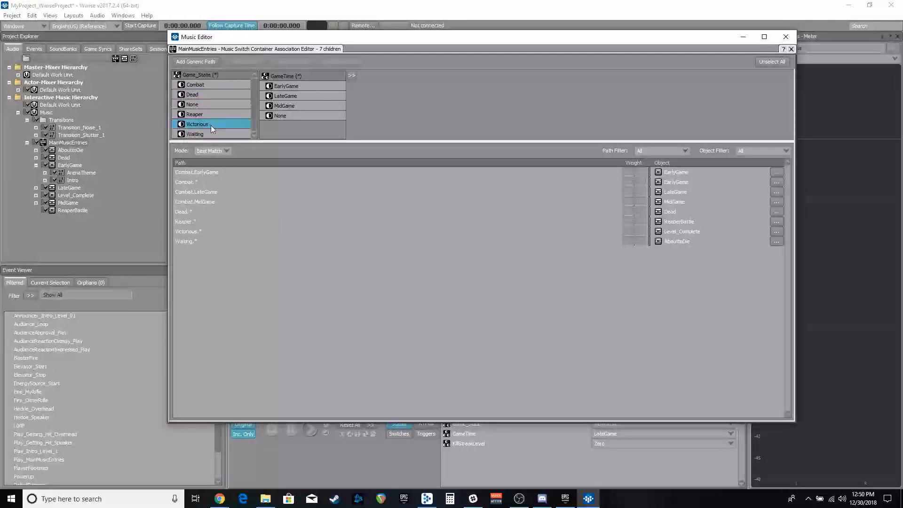
pyautogui.click(196, 115)
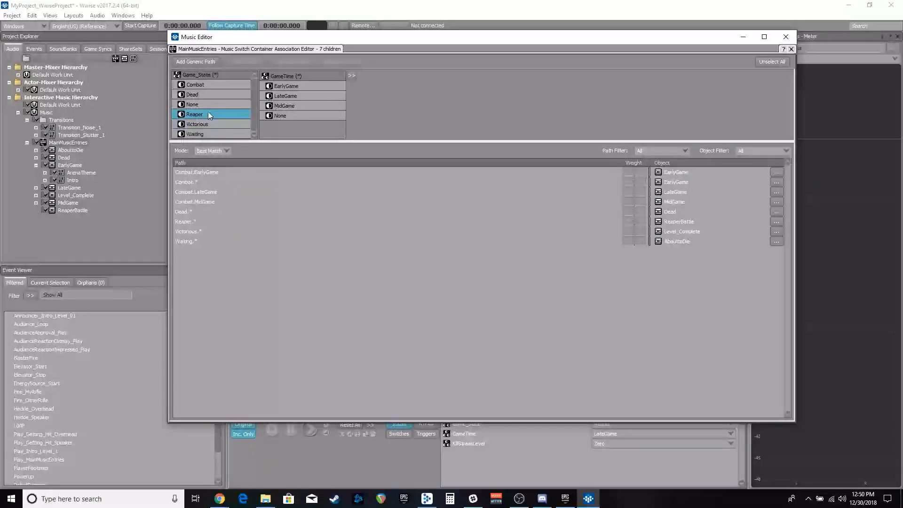
pyautogui.click(196, 105)
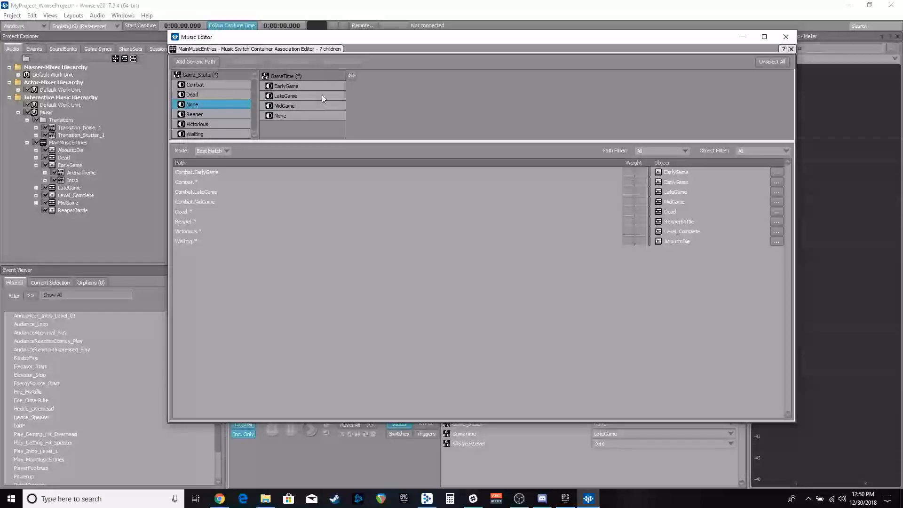
# - Select the Combat state and add the HealthLevel switch group as a further column of the association editor
pyautogui.click(201, 85)
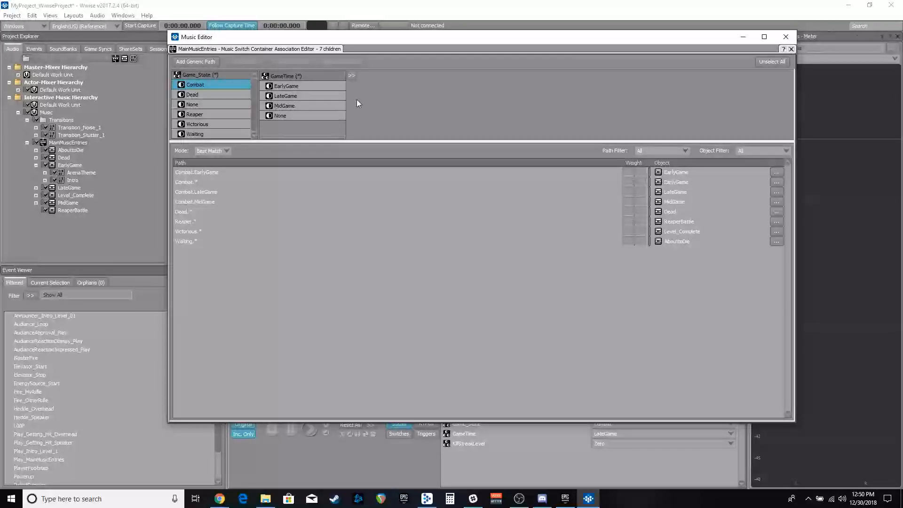
pyautogui.click(351, 75)
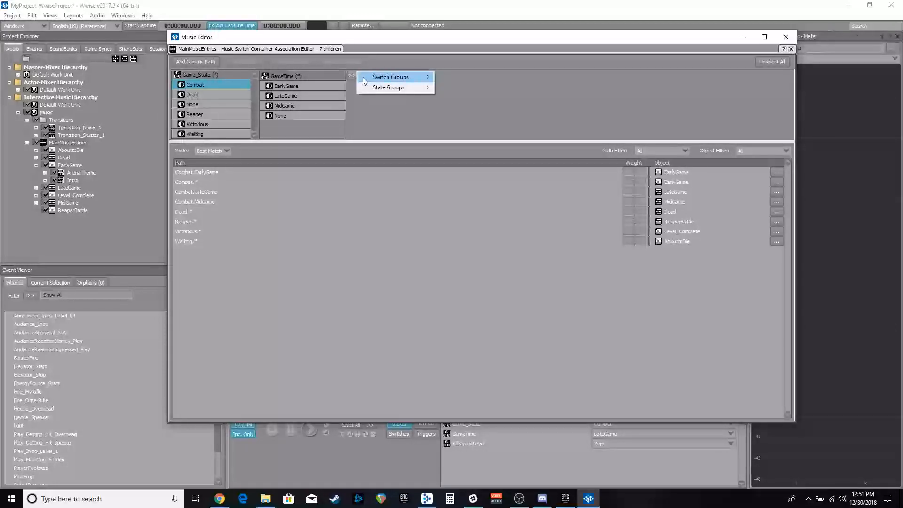
pyautogui.moveTo(371, 79)
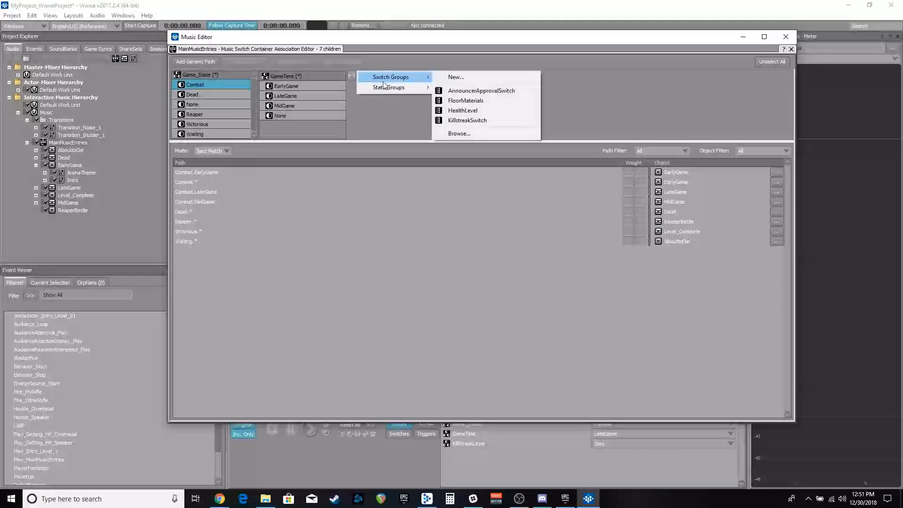
pyautogui.click(475, 109)
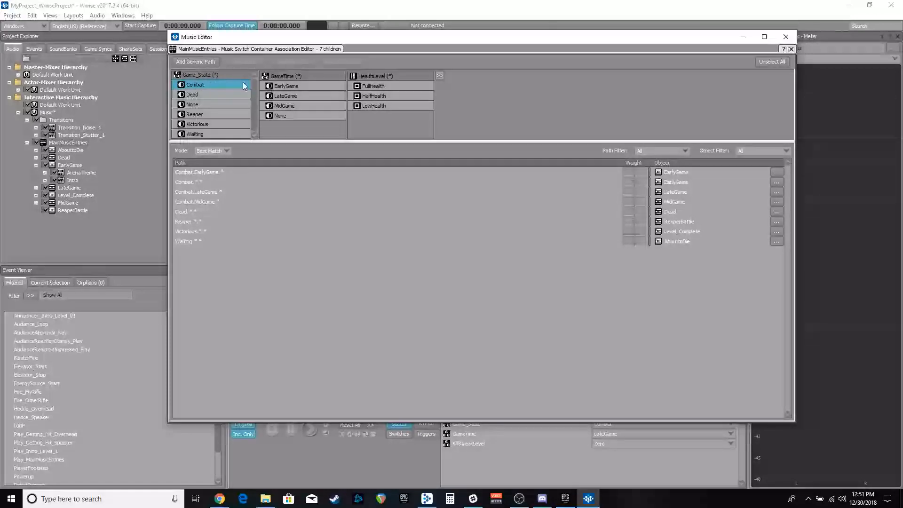
# - Combine Combat and EarlyGame with FullHealth, HalfHealth and LowHealth in turn to demonstrate possible paths
pyautogui.click(293, 86)
pyautogui.click(385, 88)
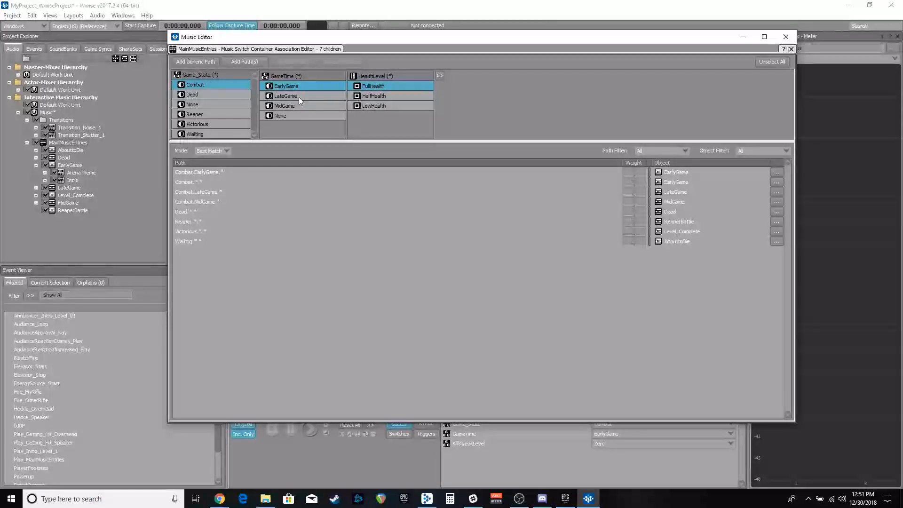
pyautogui.click(375, 97)
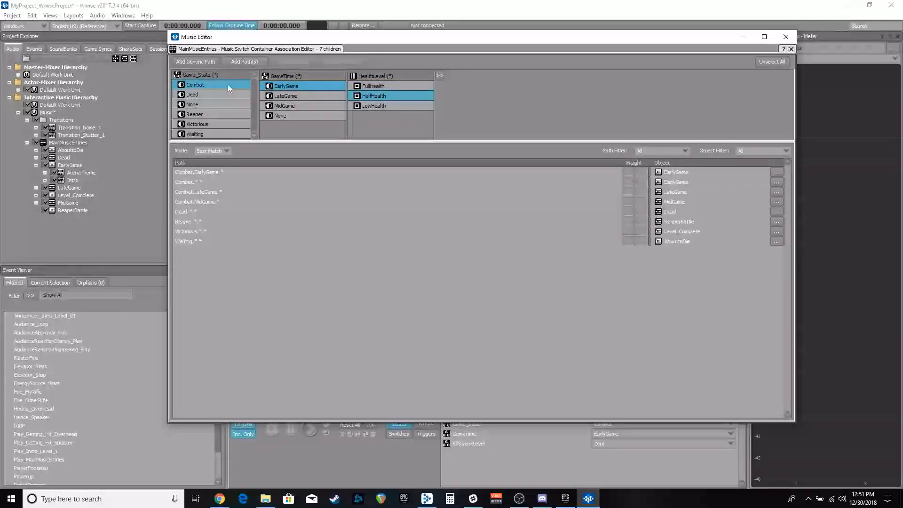
pyautogui.click(373, 106)
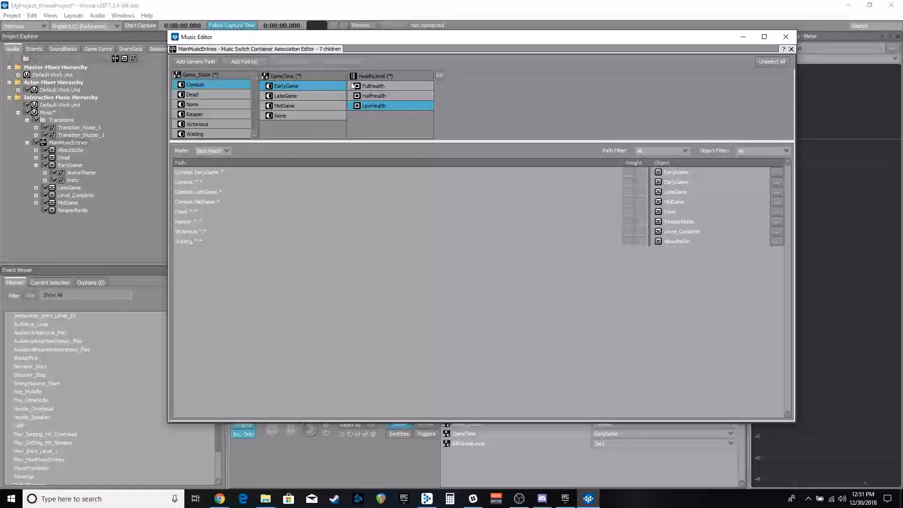
# - Add the FloorMaterials switch group as another column beside HealthLevel
pyautogui.click(439, 75)
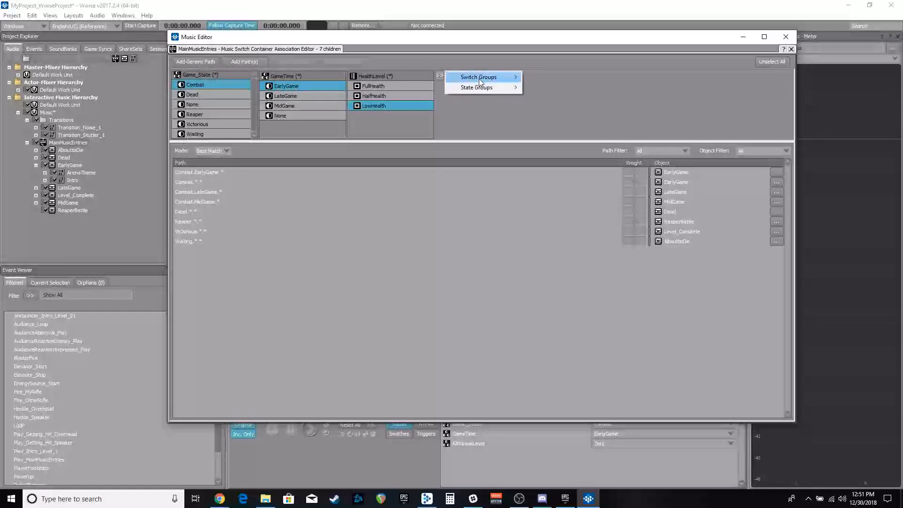
pyautogui.moveTo(492, 83)
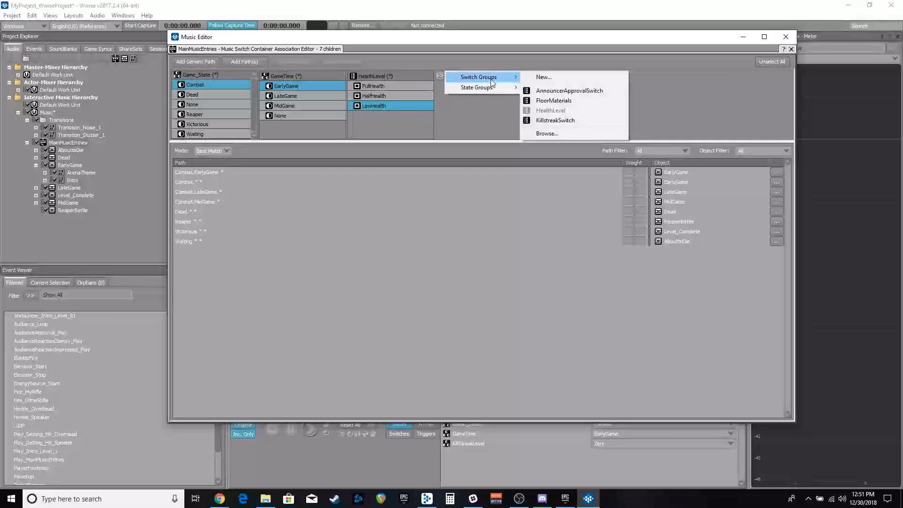
pyautogui.click(549, 101)
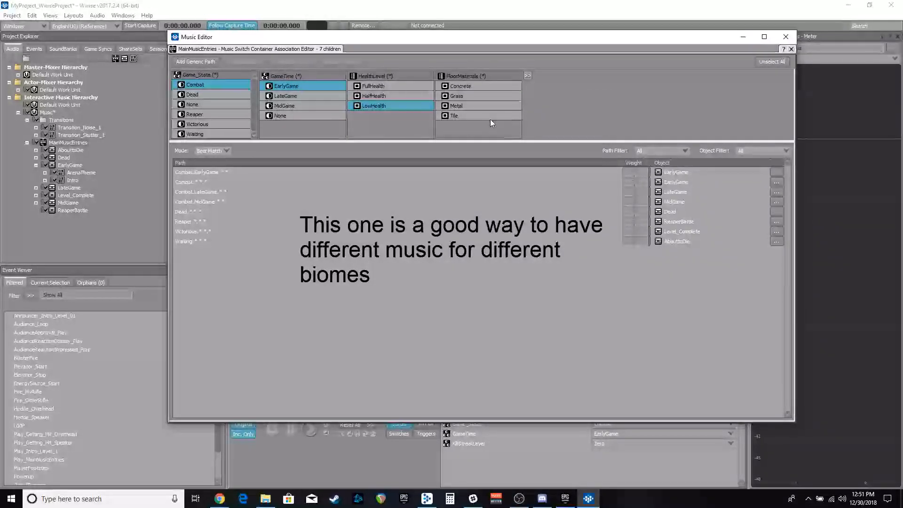
# - Select the combination of Combat, MidGame, HalfHealth and Metal across the four columns
pyautogui.click(195, 83)
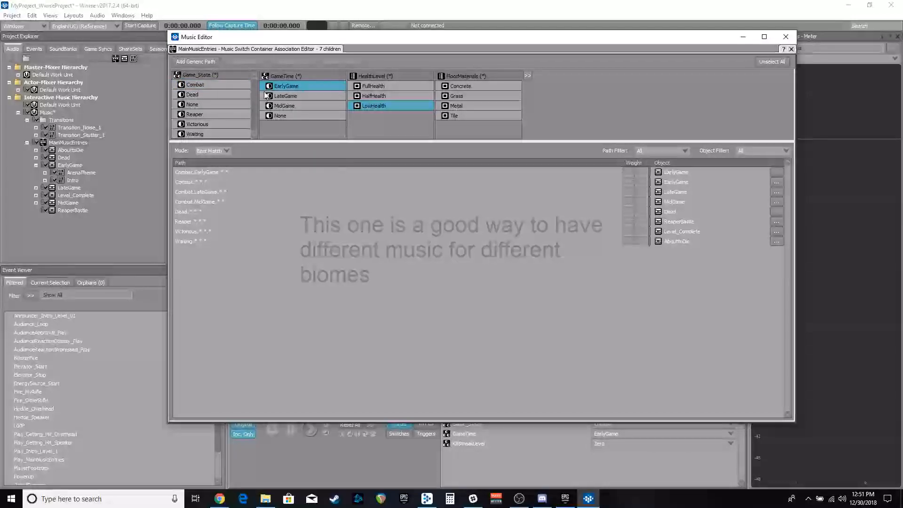
pyautogui.click(230, 86)
pyautogui.click(281, 107)
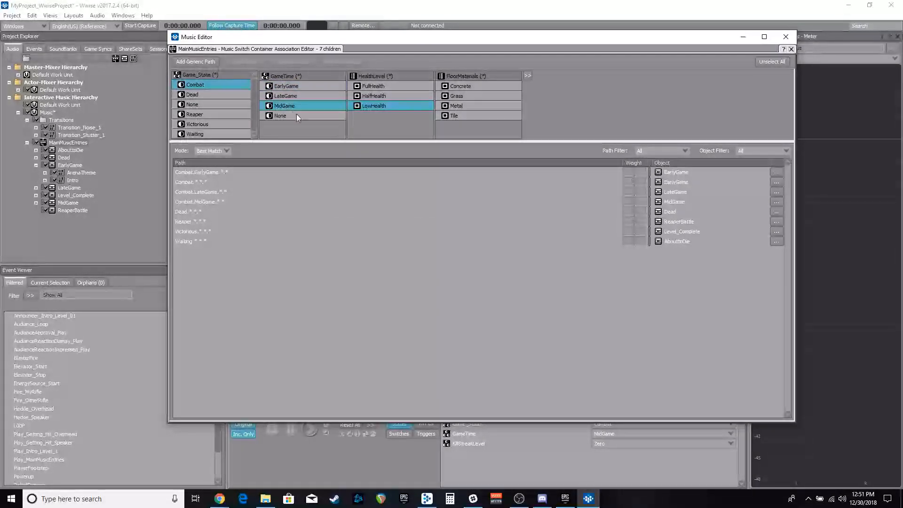
pyautogui.click(388, 95)
pyautogui.click(465, 104)
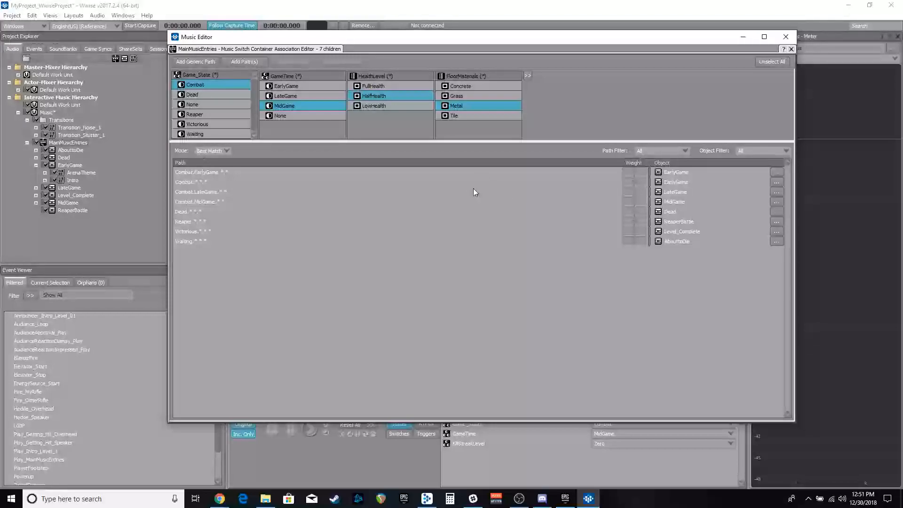
# - Add the KillStreakLevel state group and the AnnouncerApprovalSwitch switch group as further columns
pyautogui.click(527, 75)
pyautogui.moveTo(549, 89)
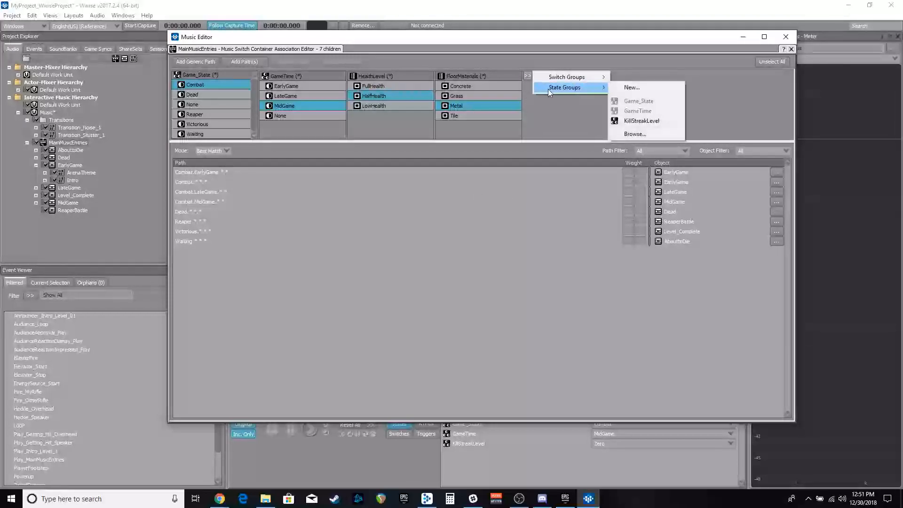
pyautogui.click(641, 120)
pyautogui.click(615, 76)
pyautogui.moveTo(677, 77)
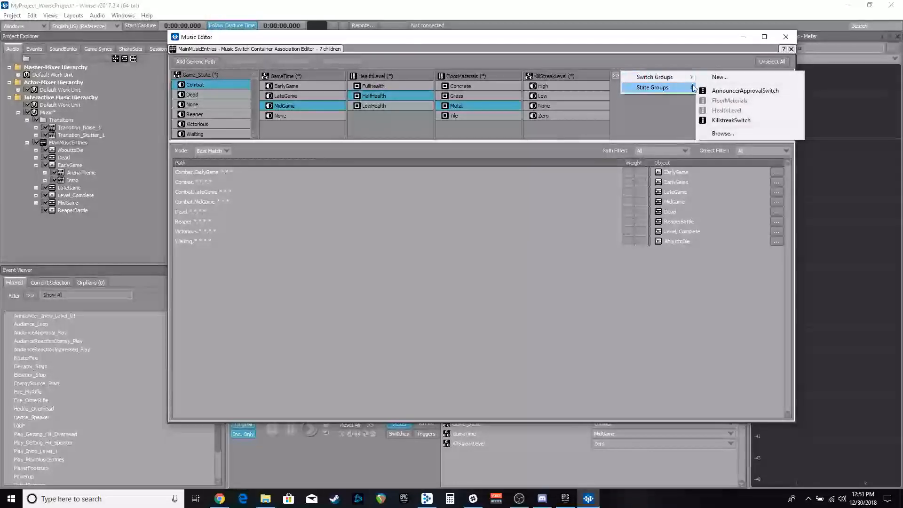
pyautogui.click(718, 91)
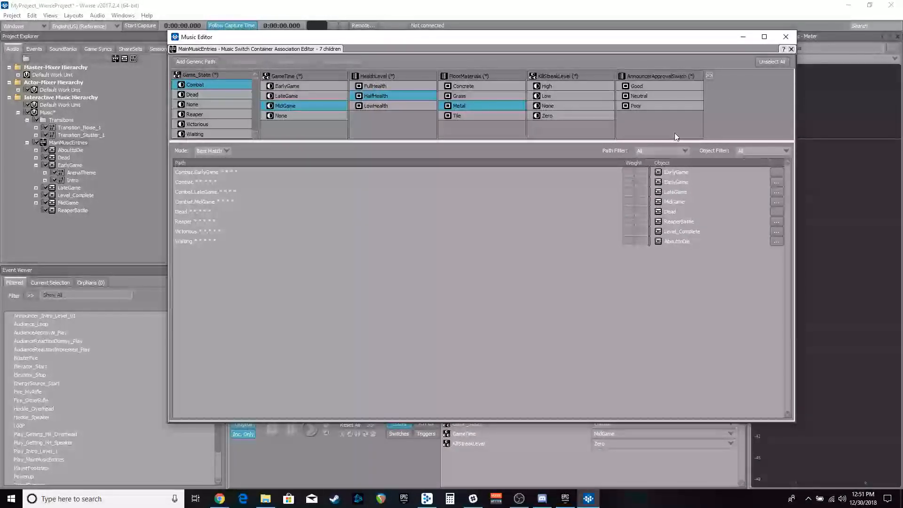
# - Remove the AnnouncerApprovalSwitch, KillStreakLevel, FloorMaterials and HealthLevel columns, keeping only Game_State and GameTime
pyautogui.click(644, 77)
pyautogui.rightClick(644, 77)
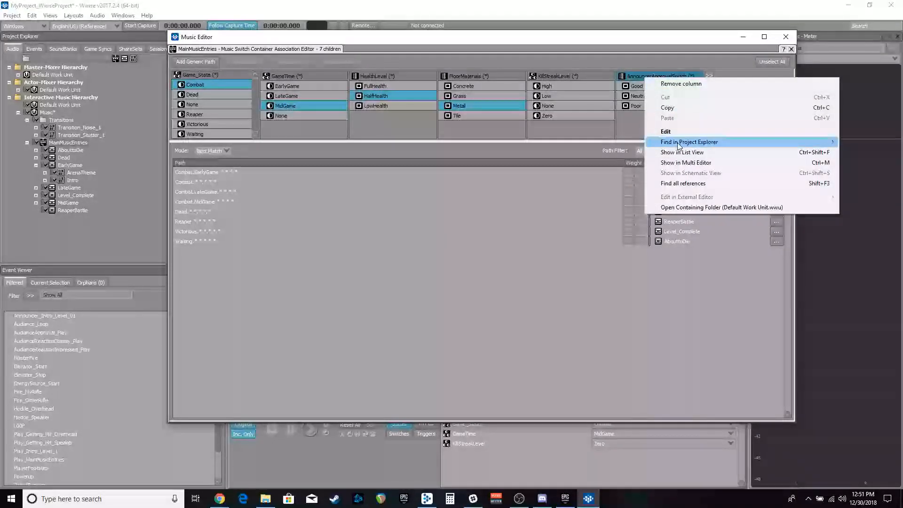
pyautogui.click(676, 85)
pyautogui.rightClick(563, 75)
pyautogui.click(597, 82)
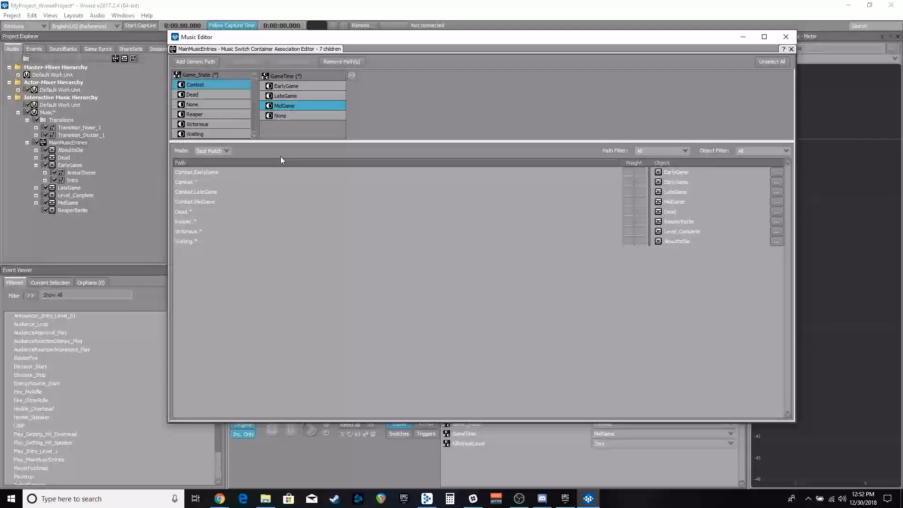
# - Add a path combining the Dead game state with the LateGame game time
pyautogui.click(193, 96)
pyautogui.click(284, 97)
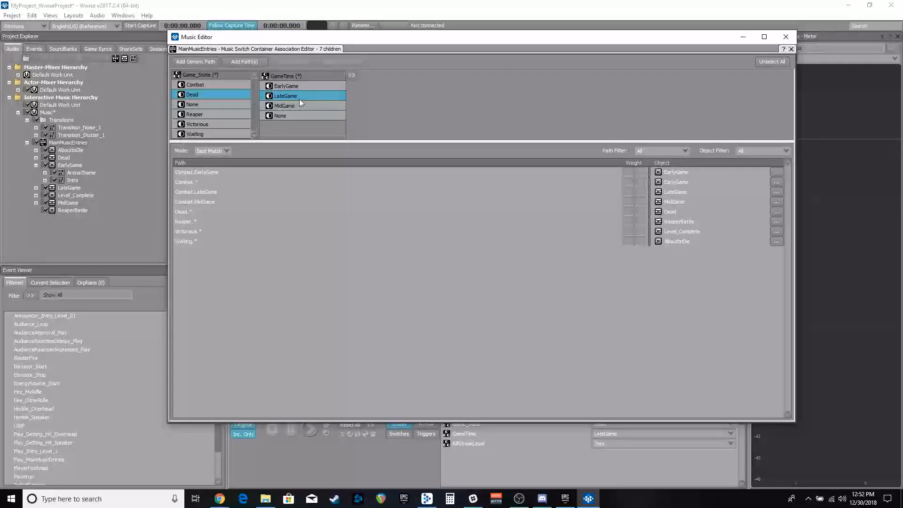
pyautogui.click(204, 61)
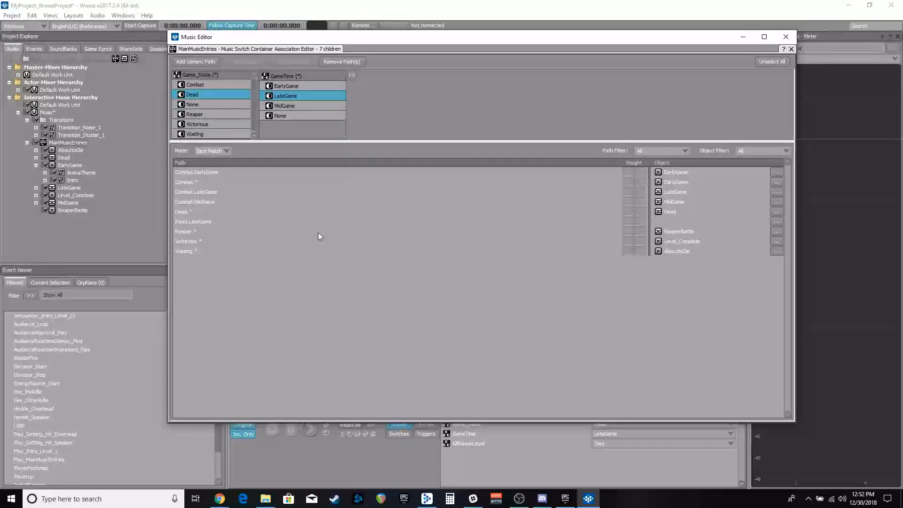
# - Browse for an audio object for the Dead.LateGame path, then cancel and remove that path
pyautogui.click(188, 222)
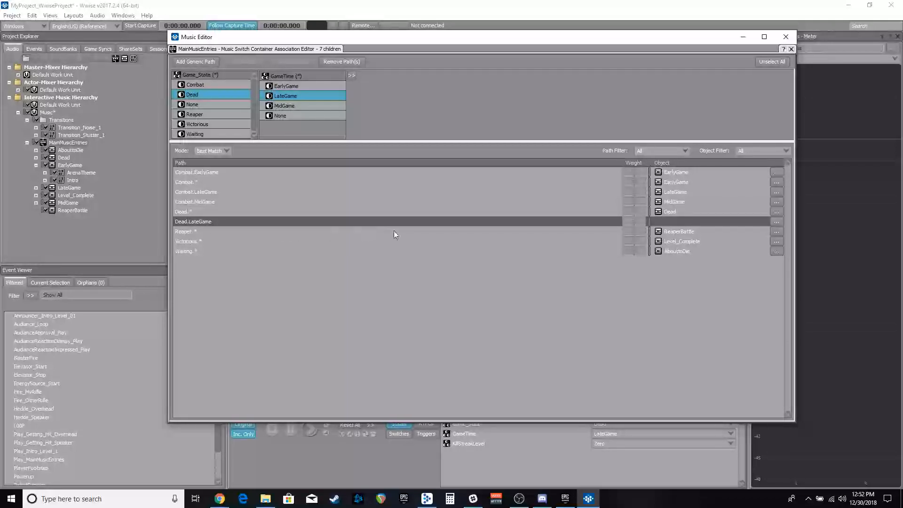
pyautogui.click(776, 221)
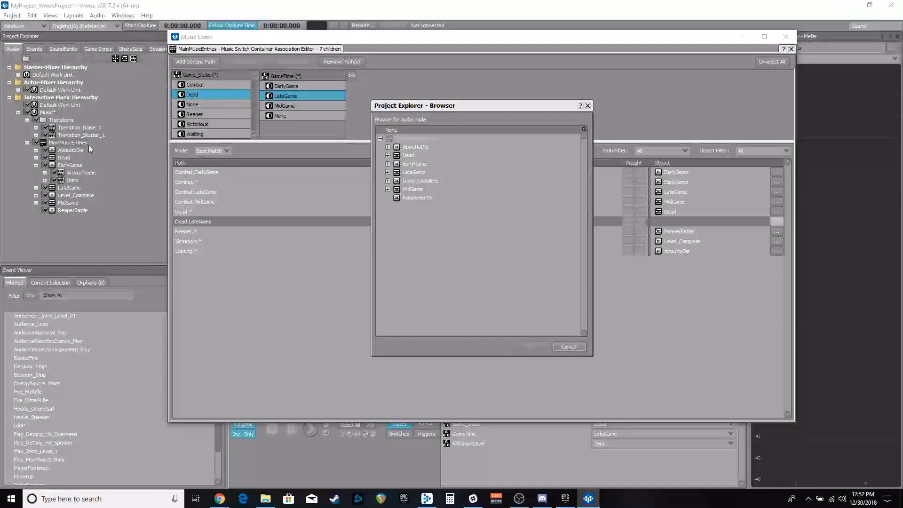
pyautogui.press('Escape')
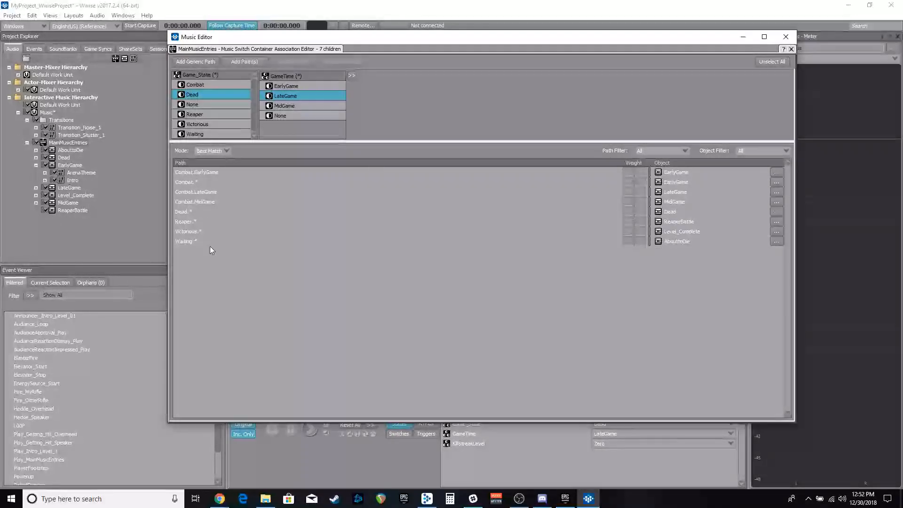
# - Review the Combat, Victorious, Reaper and Waiting paths and the music object assigned to each
pyautogui.click(199, 173)
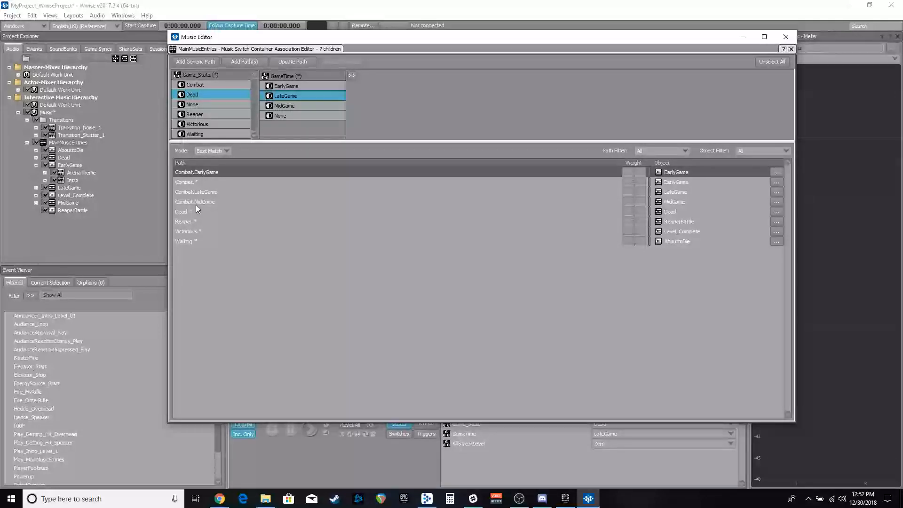
pyautogui.click(196, 203)
pyautogui.click(203, 192)
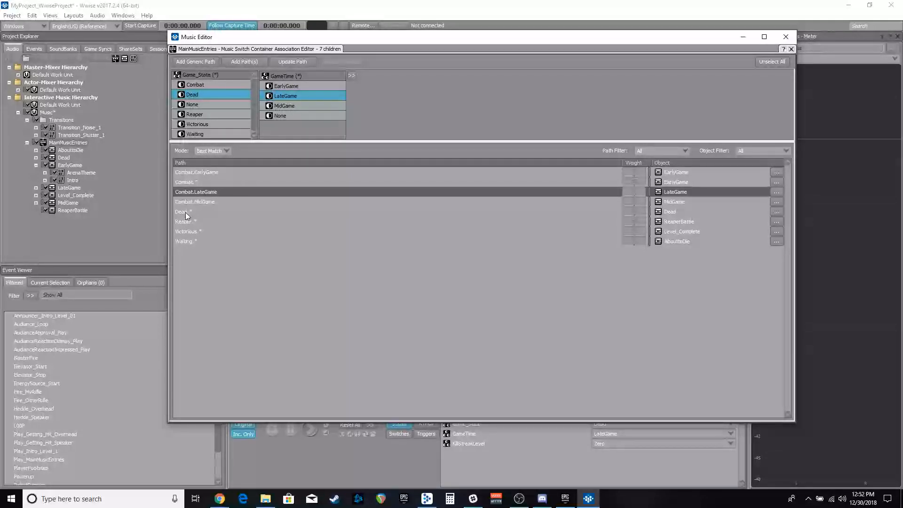
pyautogui.click(188, 241)
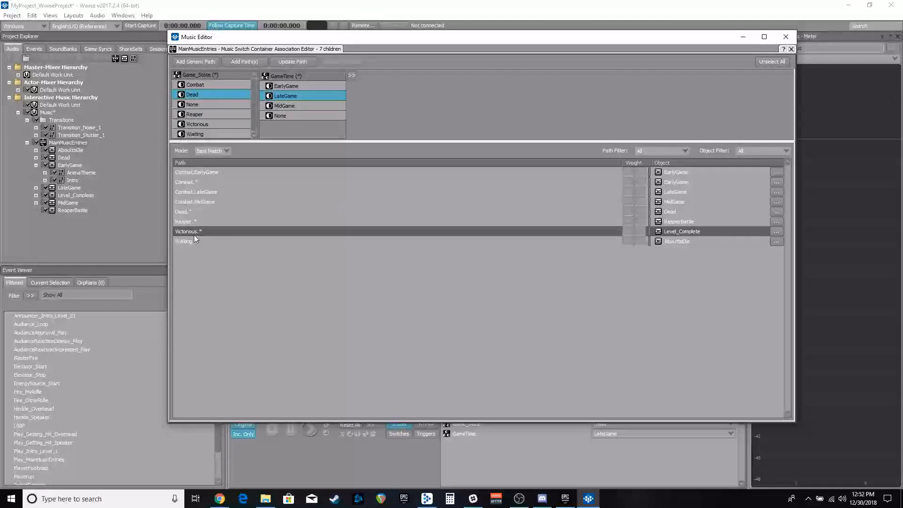
pyautogui.click(190, 223)
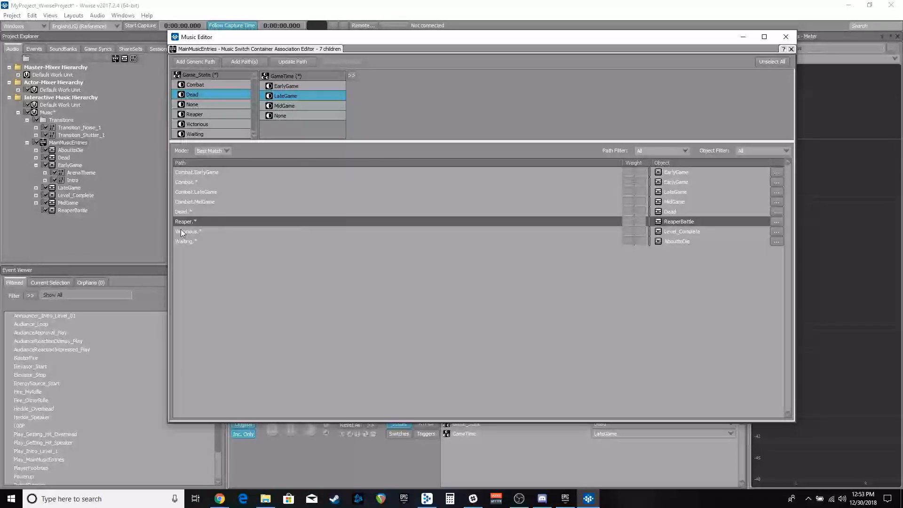
pyautogui.click(185, 242)
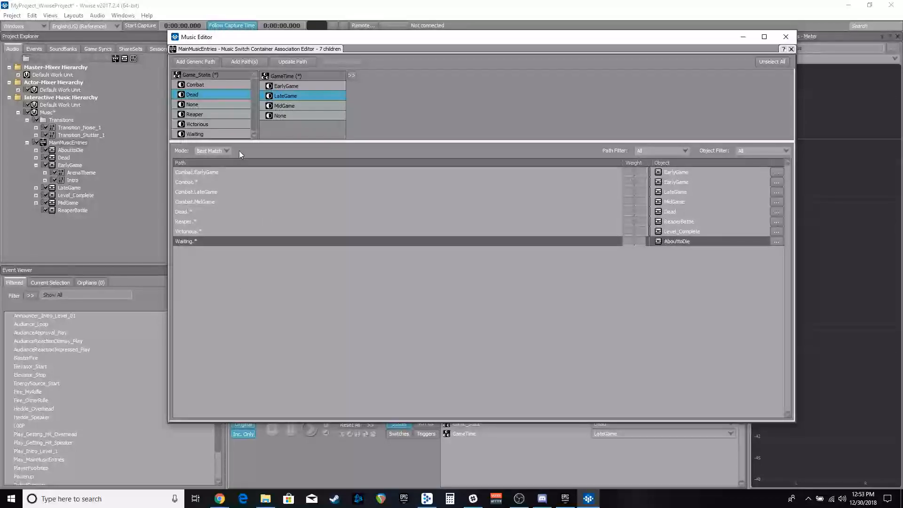
# - Combine the Waiting game state with the None and finally the EarlyGame game time, and close the Music Editor
pyautogui.click(200, 135)
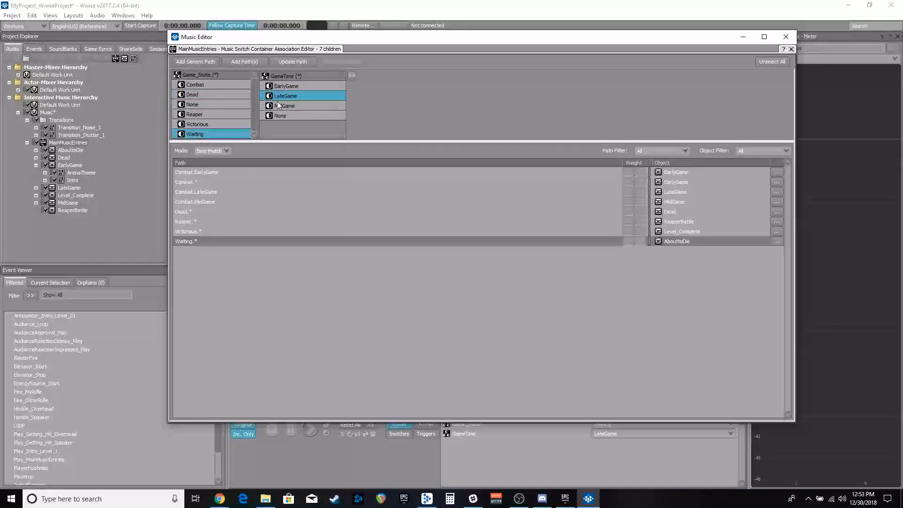
pyautogui.click(276, 116)
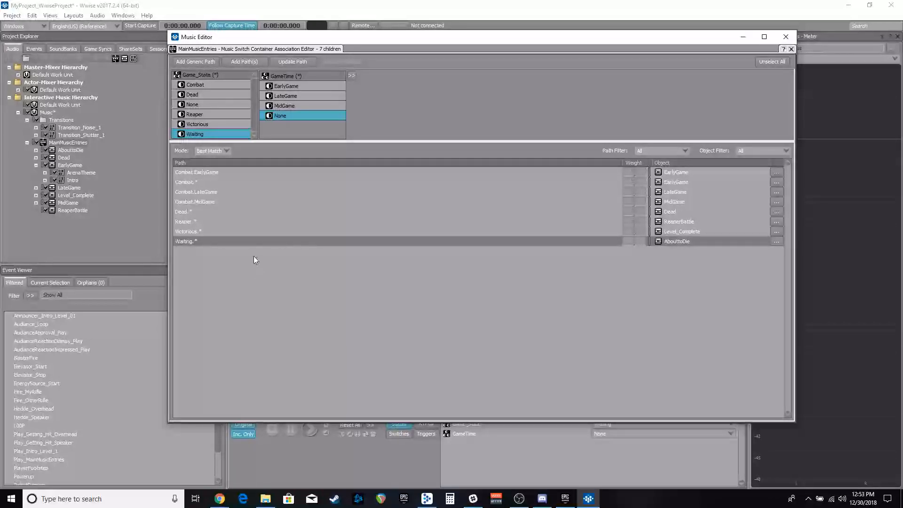
pyautogui.click(289, 86)
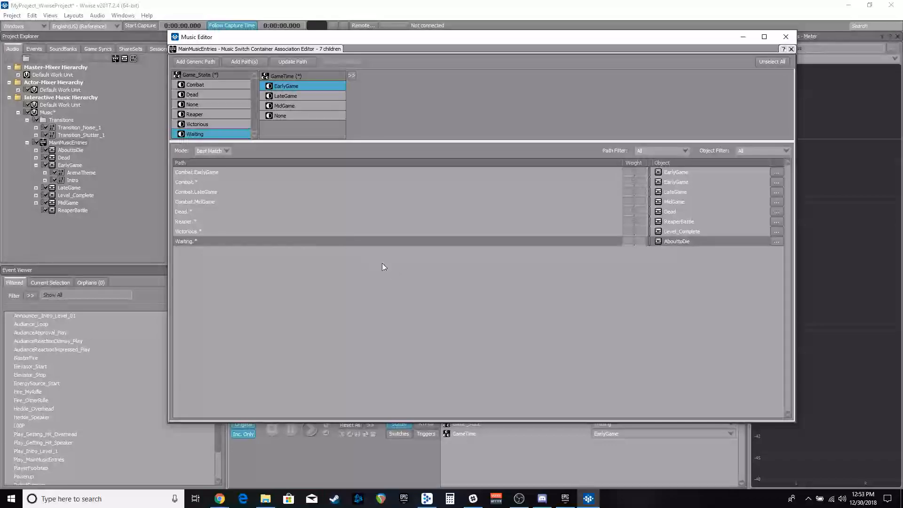
pyautogui.press('Escape')
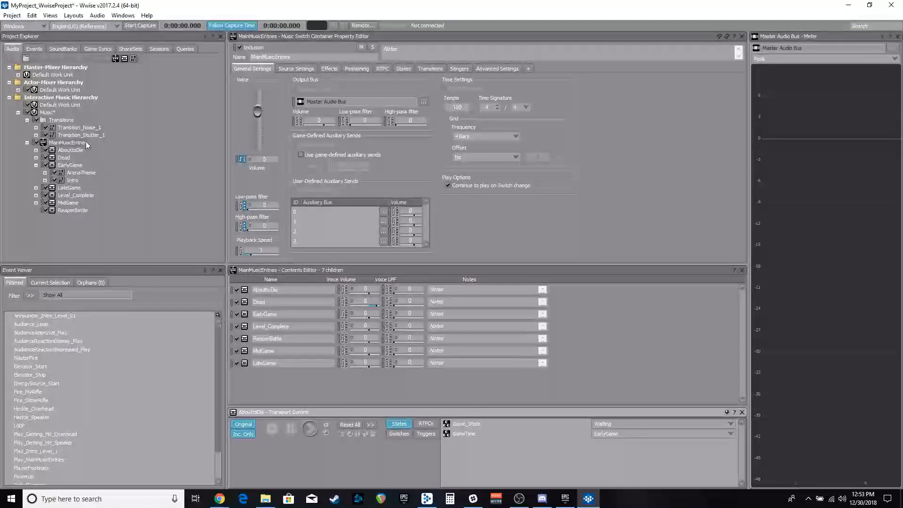
# - Examine the first four MainMusicEntries transitions, from the Any-to-Any default through EarlyGame to MidGame, with their exit and sync settings
pyautogui.click(435, 69)
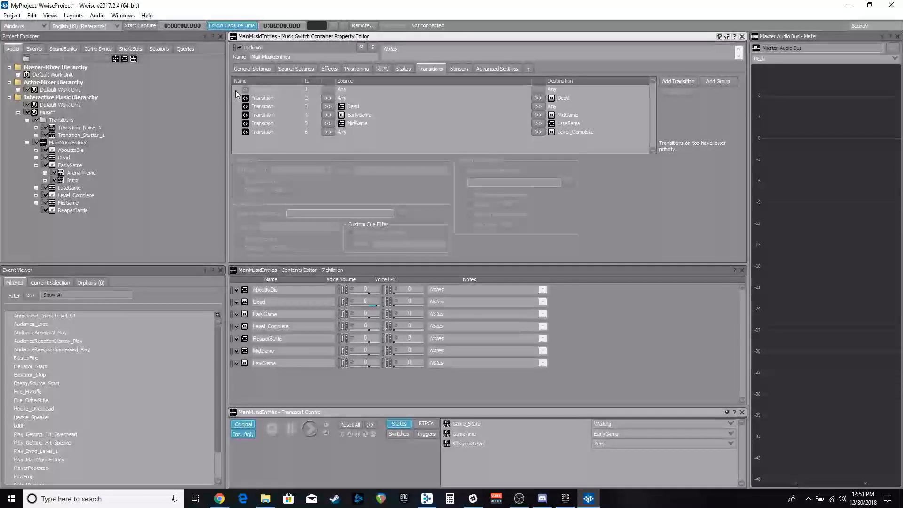
pyautogui.click(340, 89)
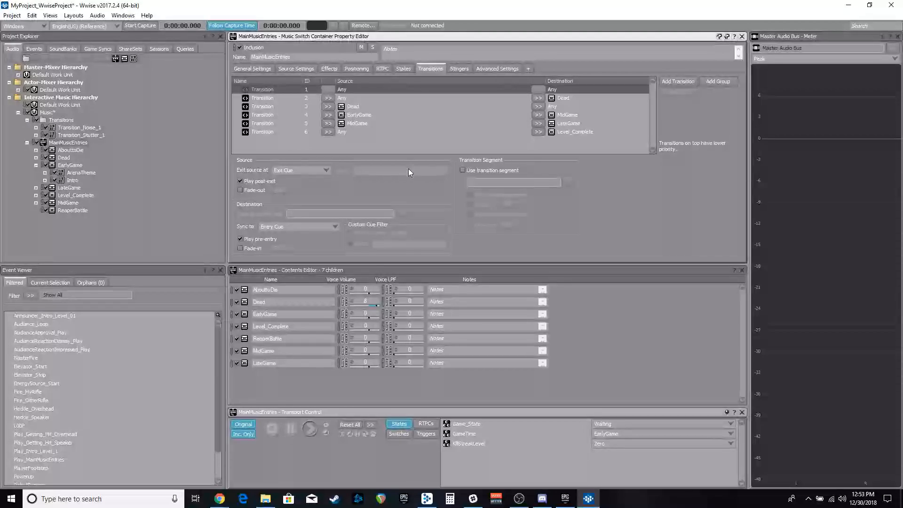
pyautogui.click(345, 99)
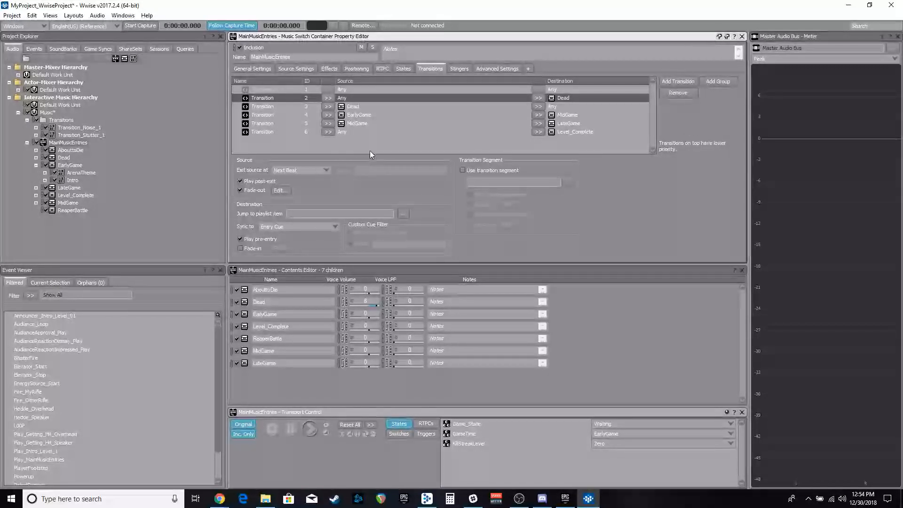
pyautogui.click(348, 107)
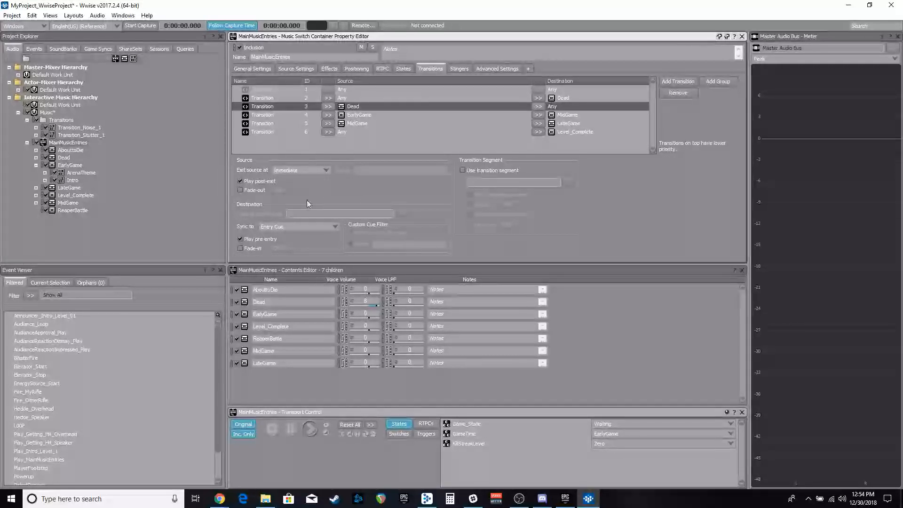
pyautogui.click(360, 115)
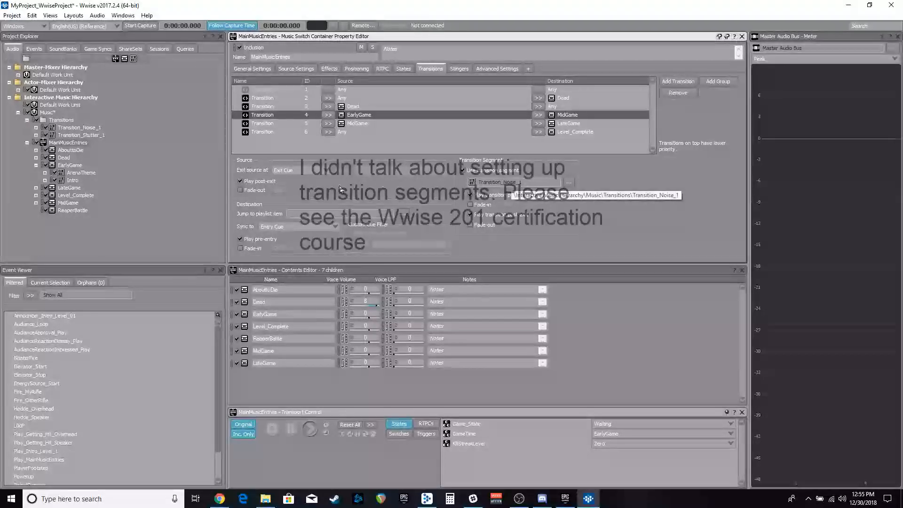
# - Inspect the contents of the Transition_Noise_1 and Transition_Stutter_1 segments, then collapse the Transitions folder
pyautogui.click(36, 128)
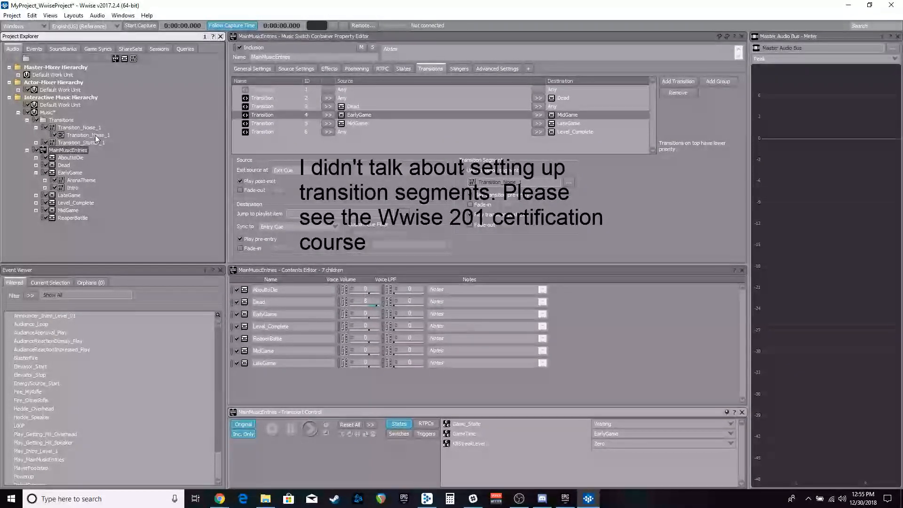
pyautogui.click(36, 143)
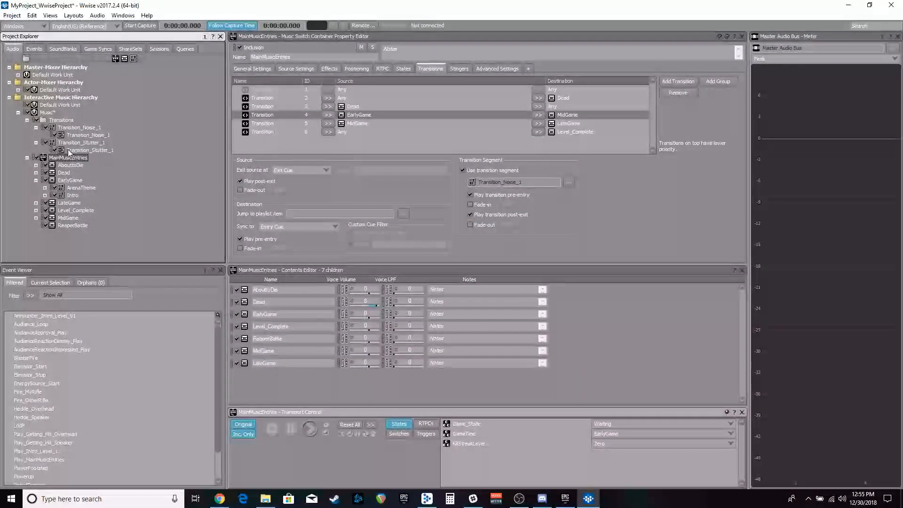
pyautogui.click(27, 120)
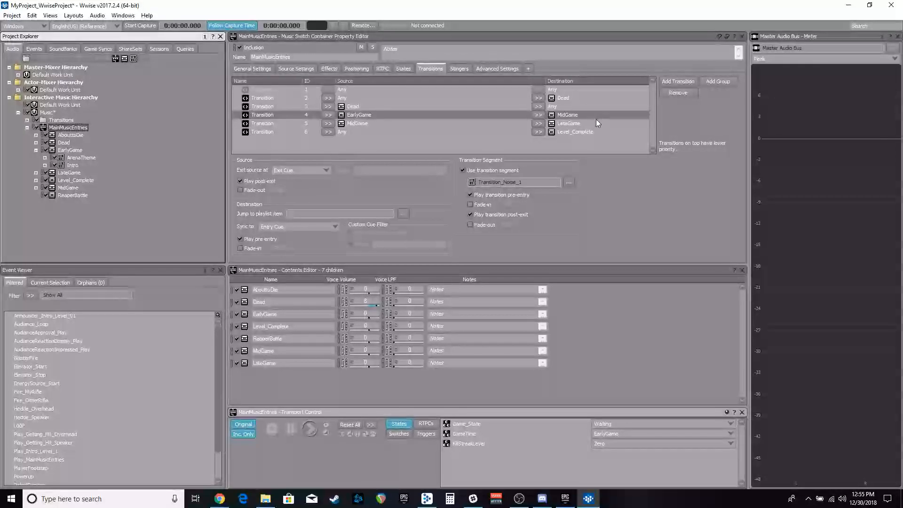
# - Check the exit-source options of the EarlyGame-to-MidGame transition and examine the MidGame-to-LateGame and Any-to-Level_Complete transitions
pyautogui.click(302, 171)
pyautogui.click(305, 172)
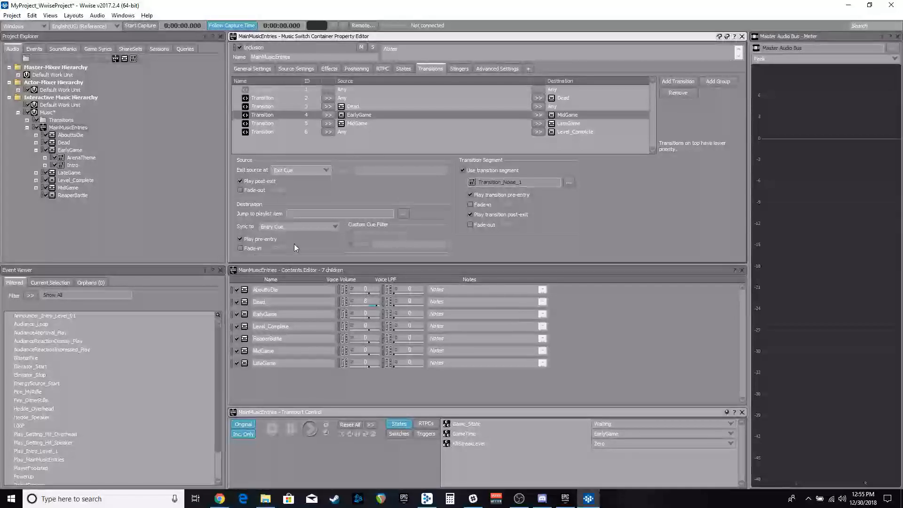
pyautogui.click(357, 122)
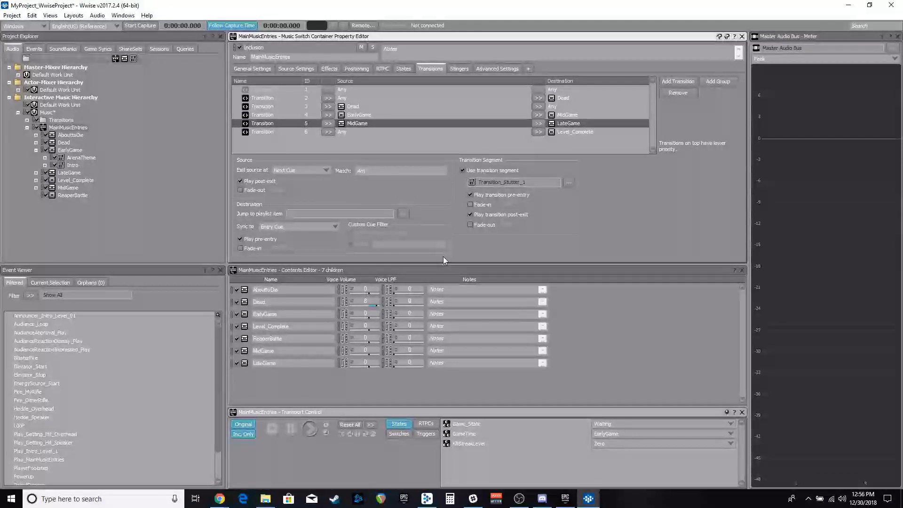
pyautogui.click(345, 133)
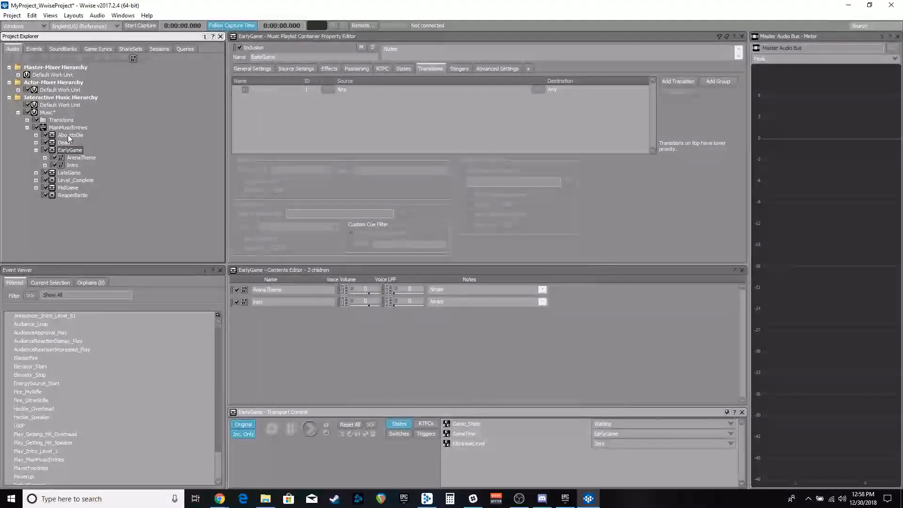
# - Open the AbouttoDie playlist container in the Music Editor and move the editor window clear of the project hierarchy
pyautogui.click(69, 136)
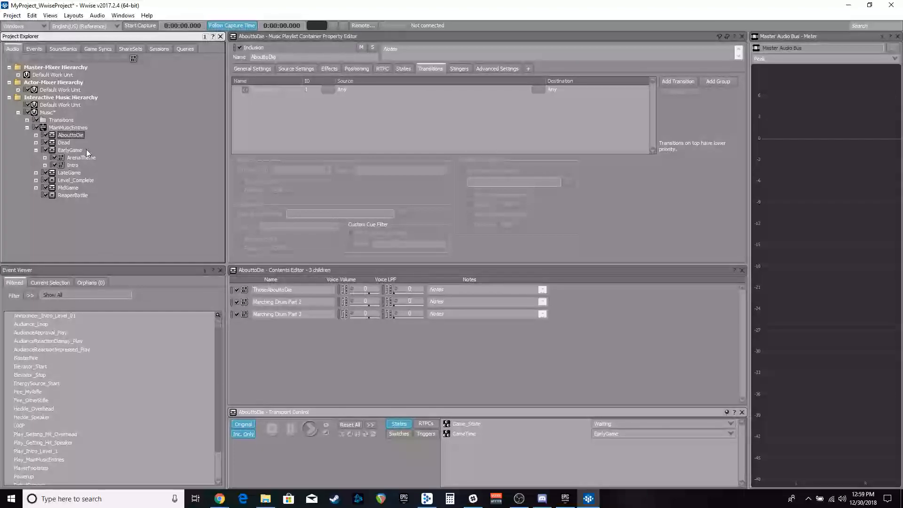
pyautogui.click(50, 15)
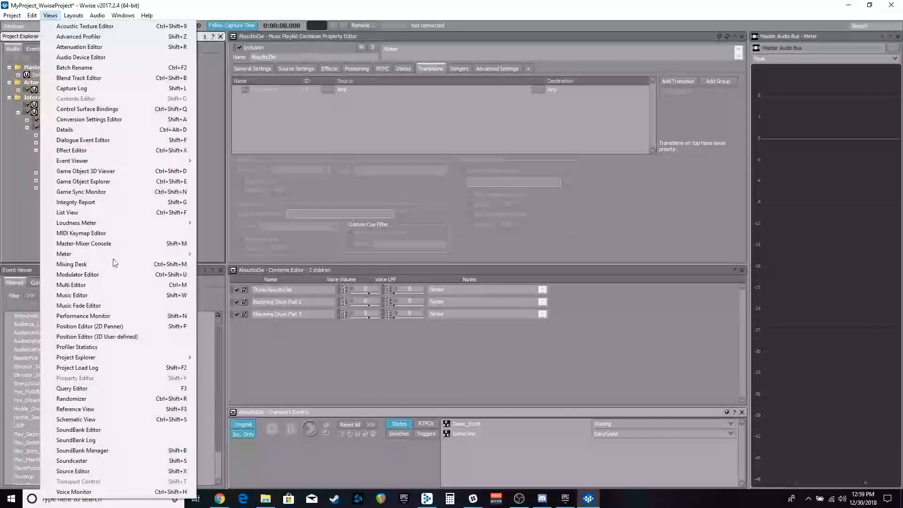
pyautogui.click(101, 296)
pyautogui.moveTo(336, 40); pyautogui.dragTo(465, 35)
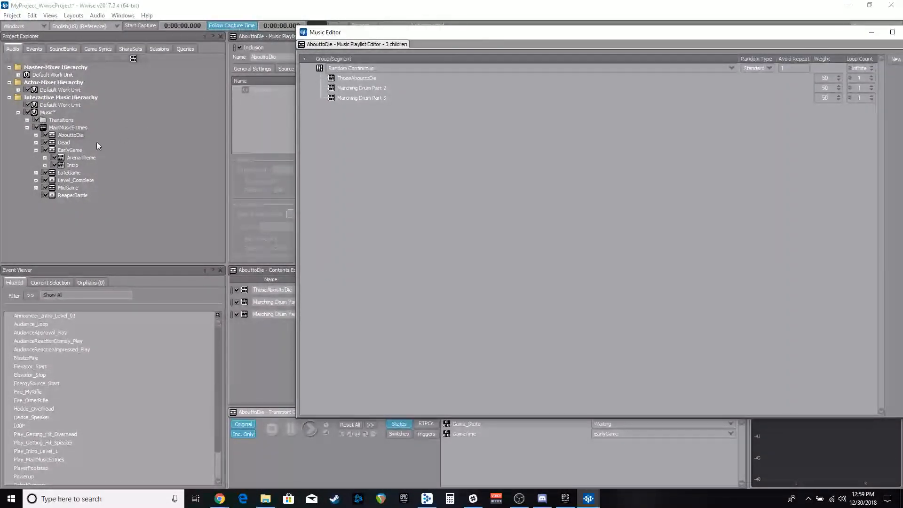
pyautogui.click(71, 135)
pyautogui.click(67, 137)
pyautogui.click(66, 142)
pyautogui.click(67, 137)
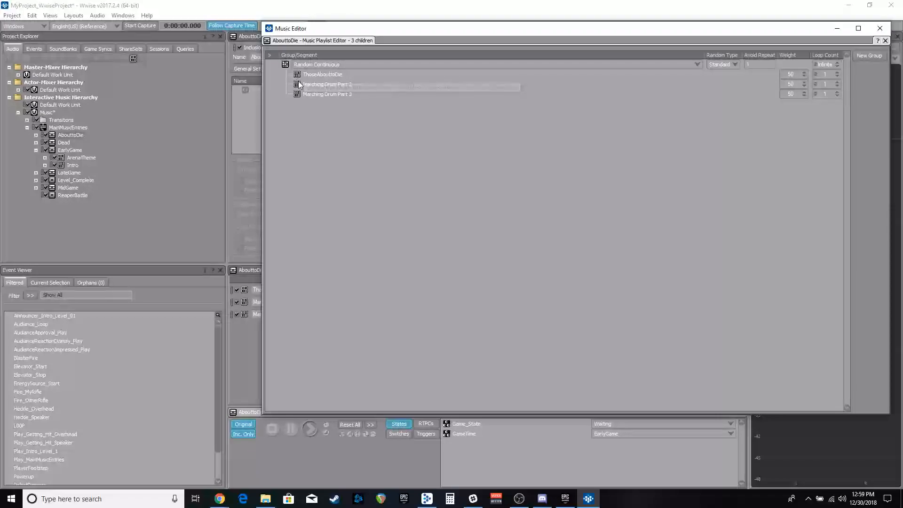
# - Play the AbouttoDie playlist from the ThoseAbouttoDie segment, then stop playback
pyautogui.click(322, 75)
pyautogui.press('space')
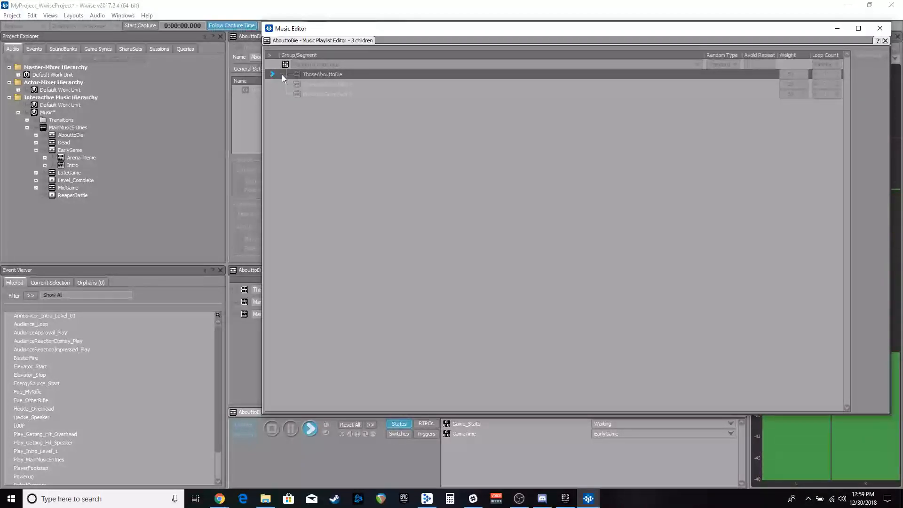
pyautogui.press('space')
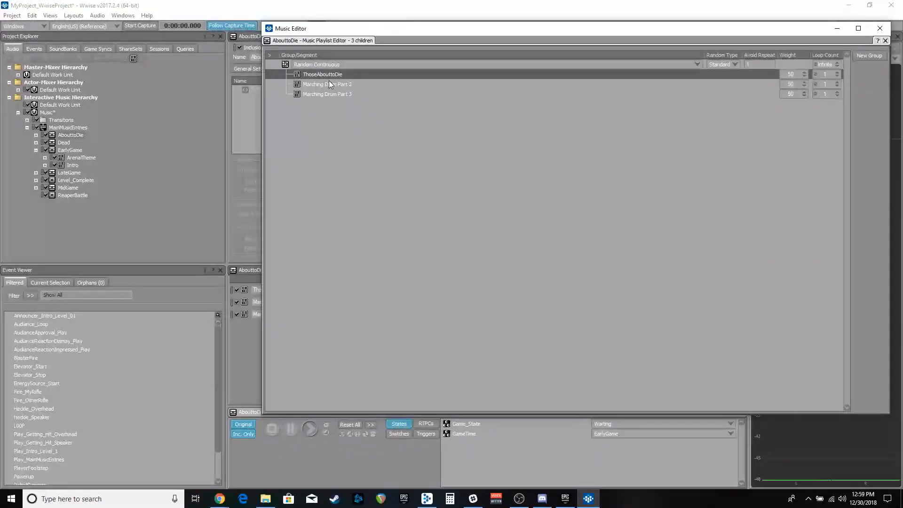
# - Open the EarlyGame playlist in the Music Editor and check the play type options of its top-level group
pyautogui.moveTo(546, 44); pyautogui.dragTo(511, 40)
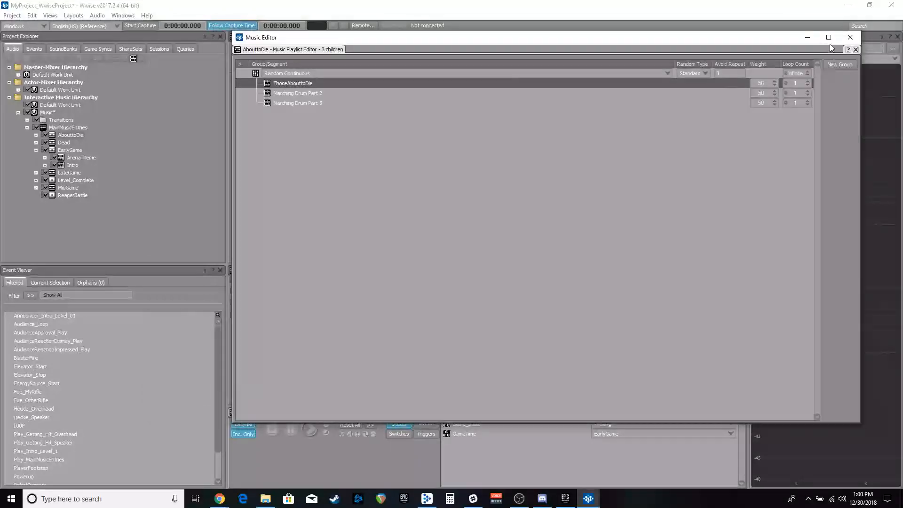
pyautogui.moveTo(620, 37); pyautogui.dragTo(585, 30)
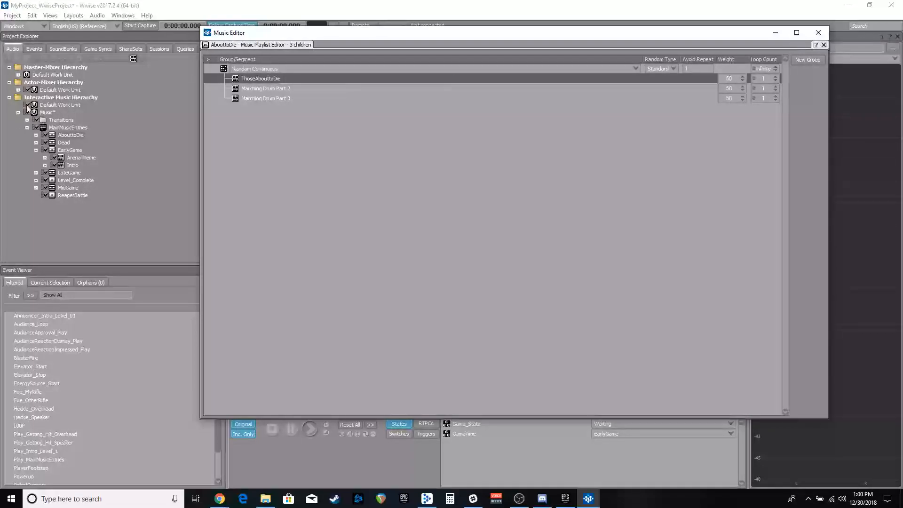
pyautogui.click(70, 150)
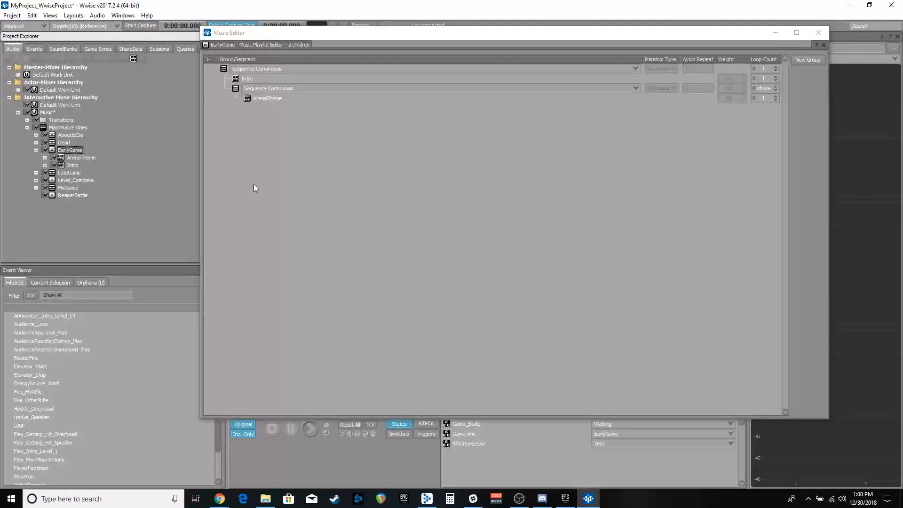
pyautogui.click(273, 72)
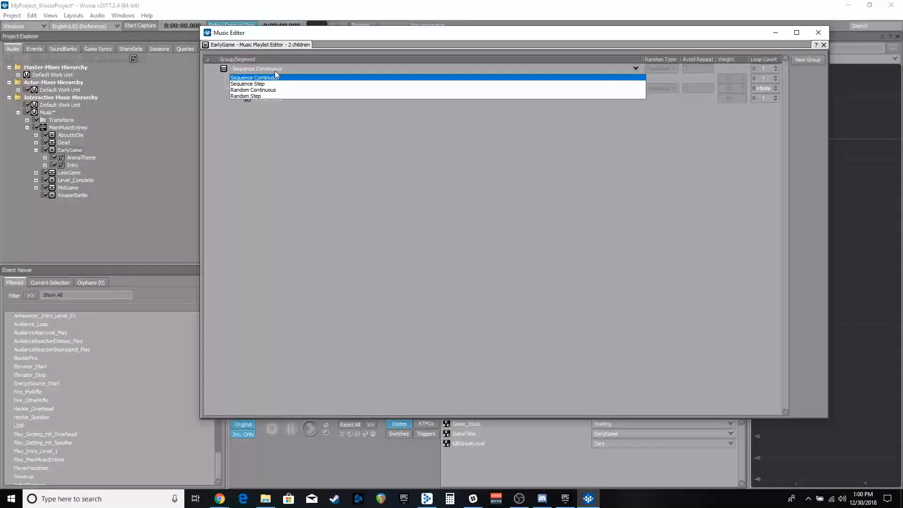
pyautogui.click(275, 70)
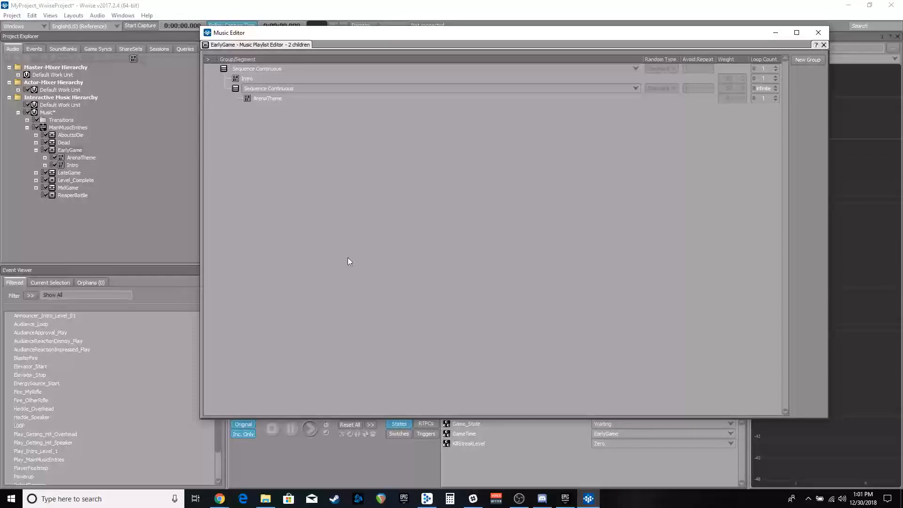
pyautogui.click(266, 68)
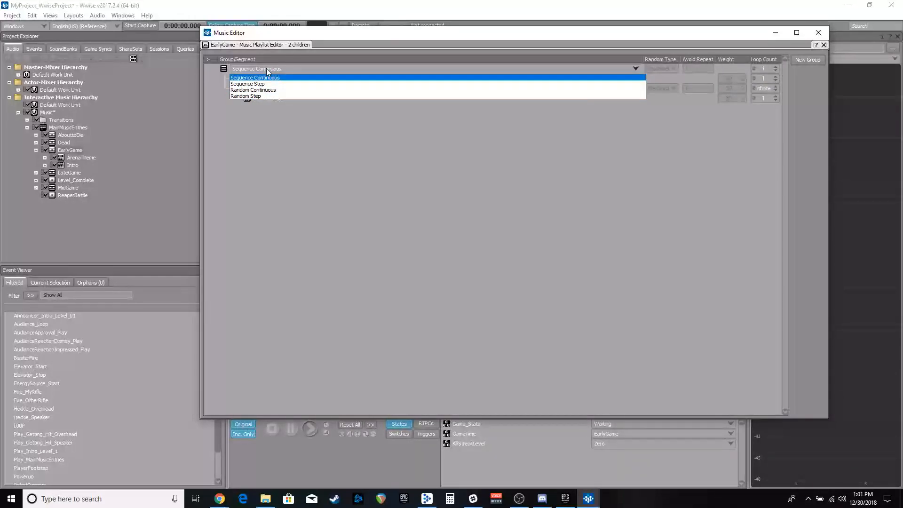
pyautogui.click(269, 72)
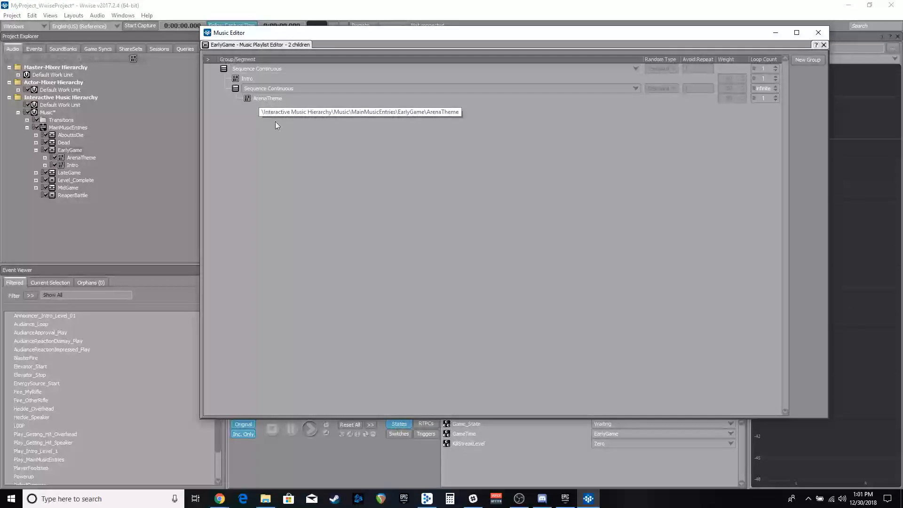
# - Play the EarlyGame playlist from its Intro into ArenaTheme, then stop playback and shift the editor window aside
pyautogui.click(67, 150)
pyautogui.press('space')
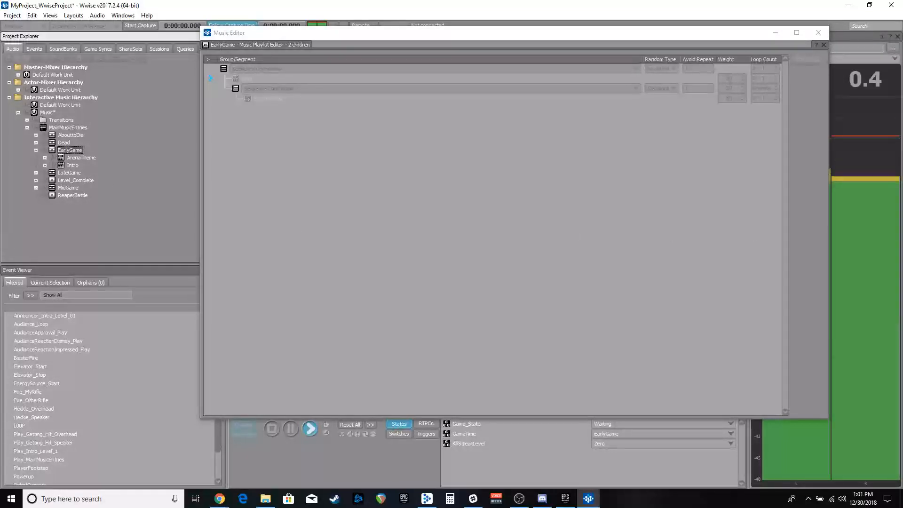
pyautogui.hotkey('alt', 'Tab')
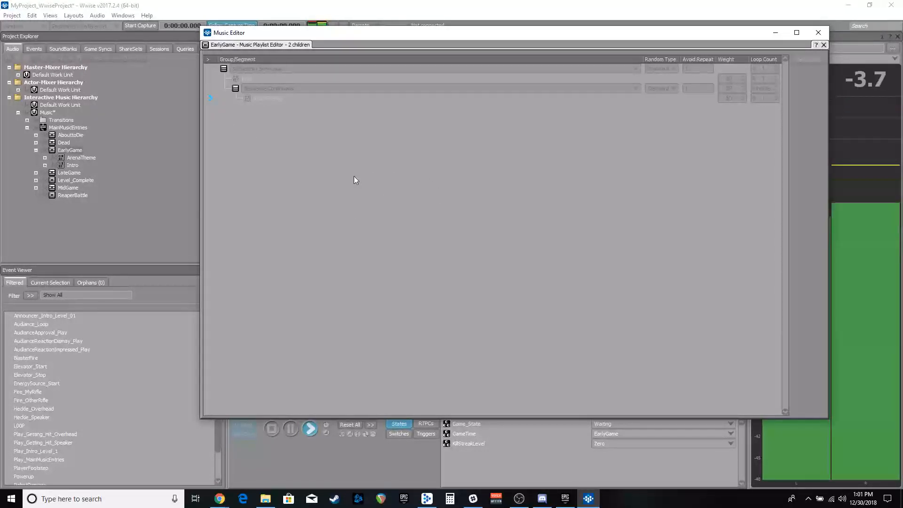
pyautogui.press('space')
pyautogui.moveTo(486, 34); pyautogui.dragTo(437, 26)
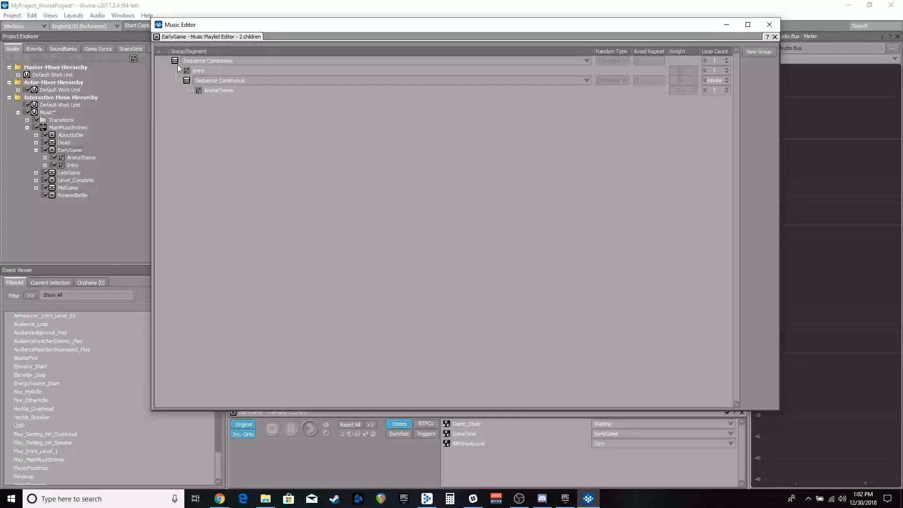
# - Change the play type of the nested group containing ArenaTheme to Random Step
pyautogui.click(219, 82)
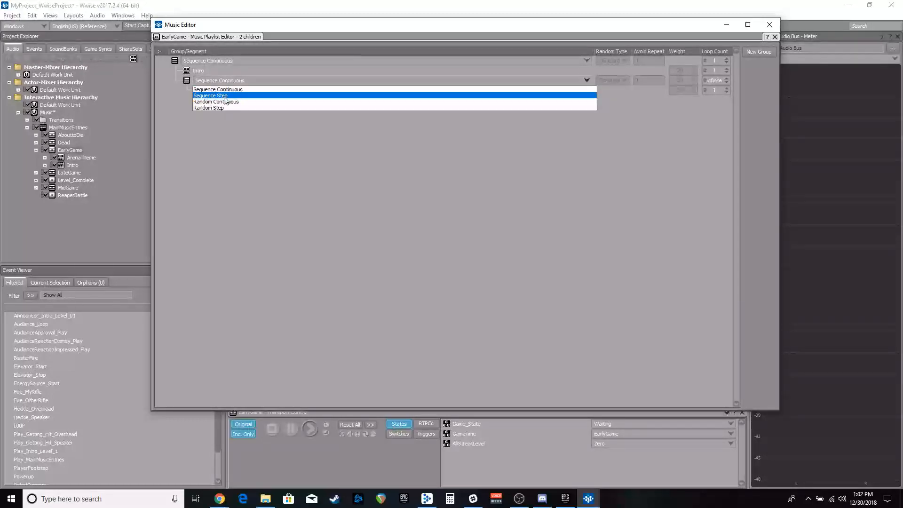
pyautogui.click(218, 108)
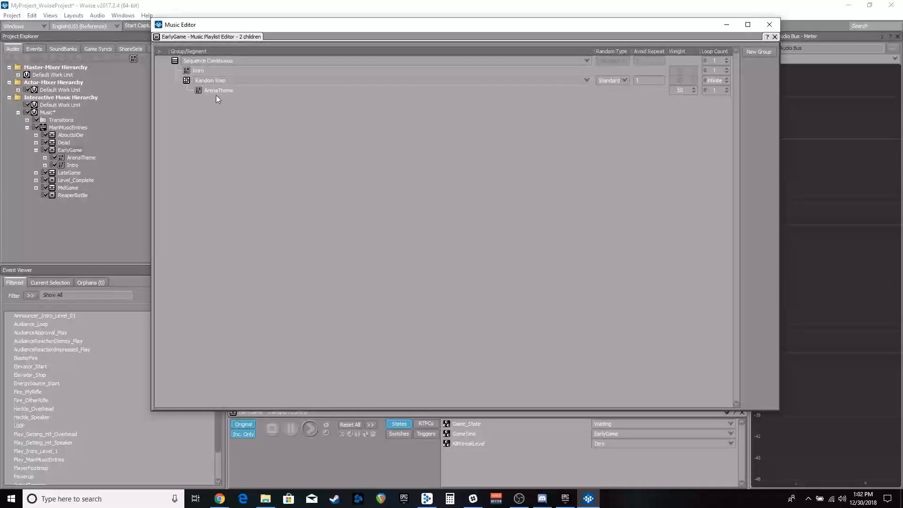
pyautogui.rightClick(216, 93)
pyautogui.click(217, 103)
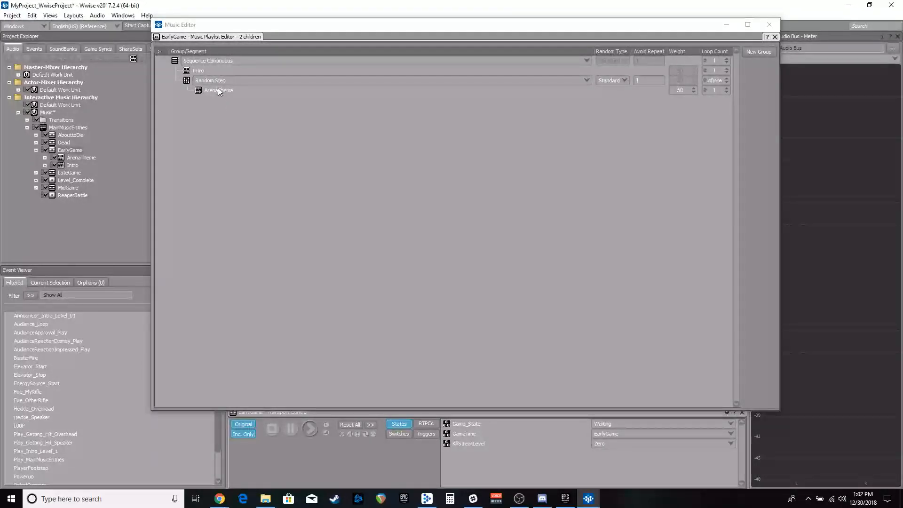
pyautogui.click(220, 80)
pyautogui.click(220, 80)
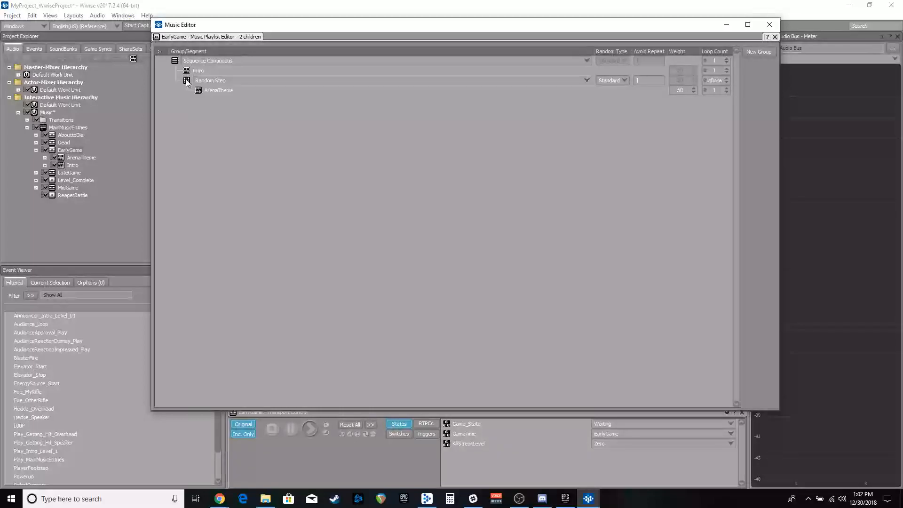
# - Add two subgroups below ArenaTheme inside its Random Step group, setting the first one to Sequence Step
pyautogui.click(758, 52)
pyautogui.click(224, 101)
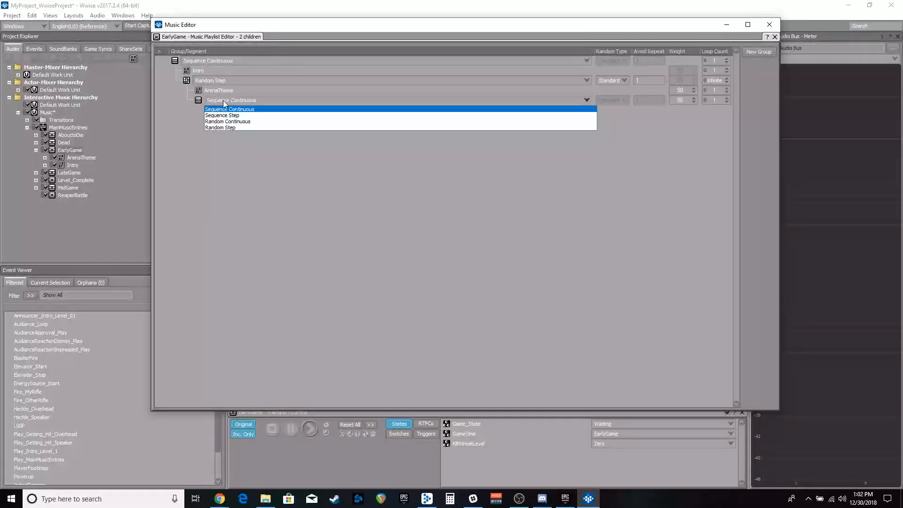
pyautogui.click(221, 116)
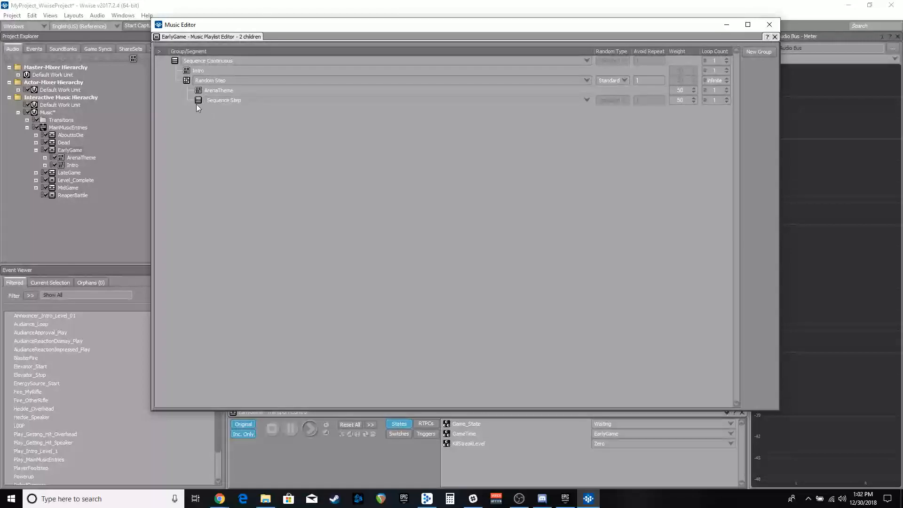
pyautogui.click(758, 51)
pyautogui.moveTo(208, 108); pyautogui.dragTo(184, 128)
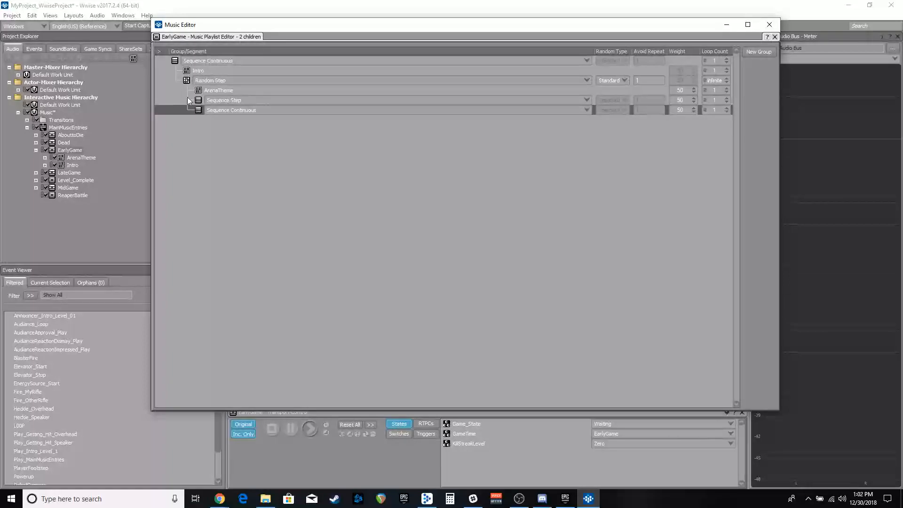
# - Add another Sequence Continuous group directly under the EarlyGame playlist's top-level group
pyautogui.click(197, 71)
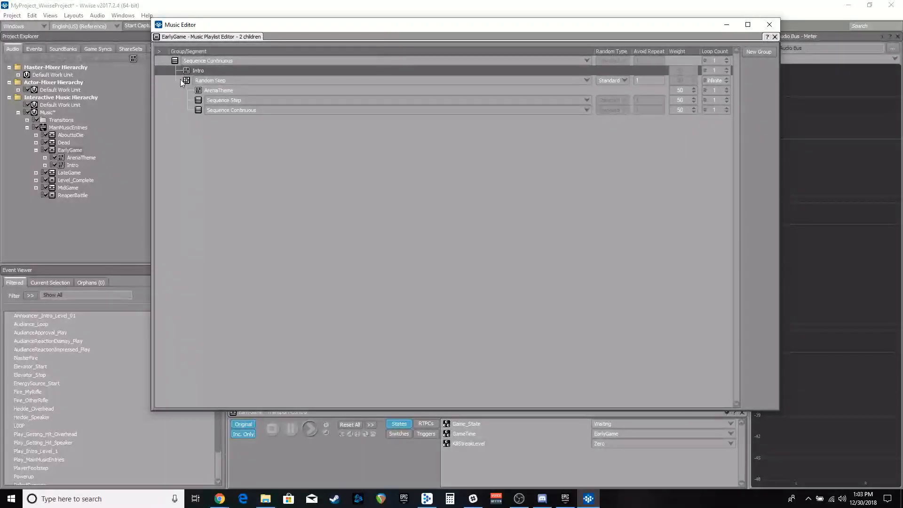
pyautogui.click(187, 78)
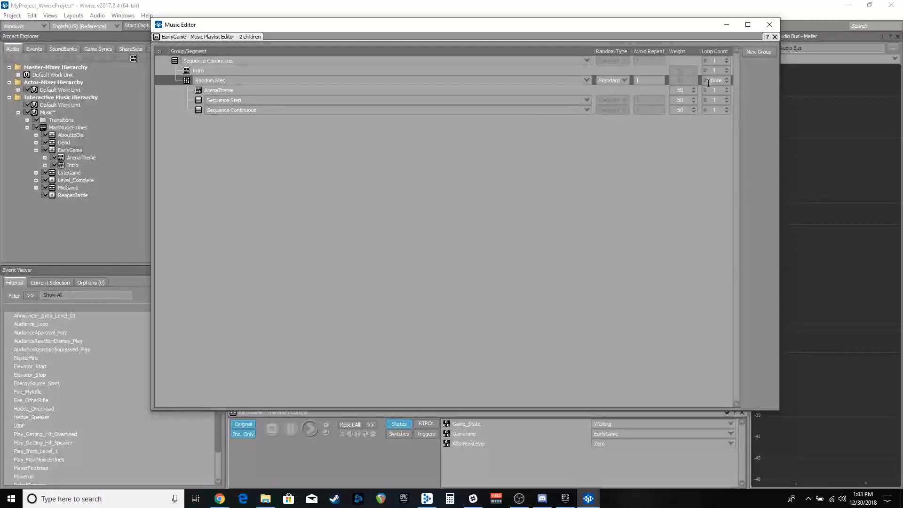
pyautogui.click(218, 125)
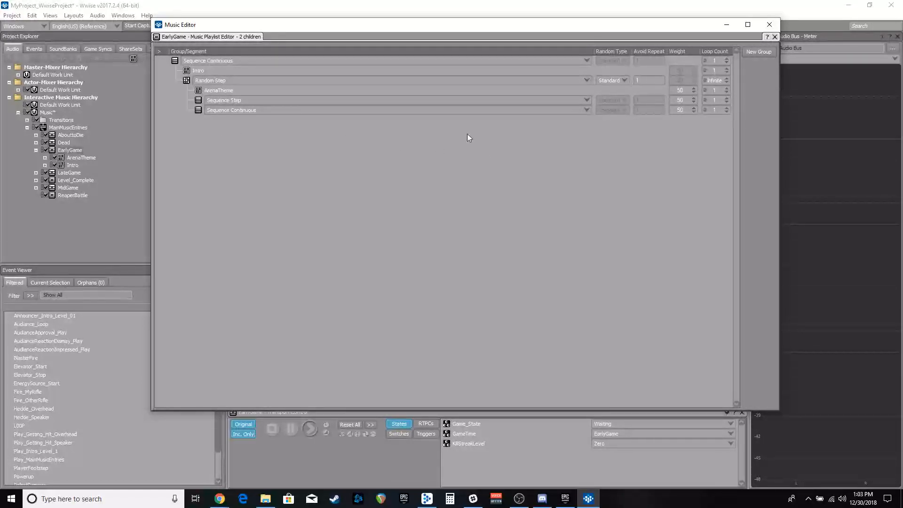
pyautogui.click(755, 53)
pyautogui.click(207, 121)
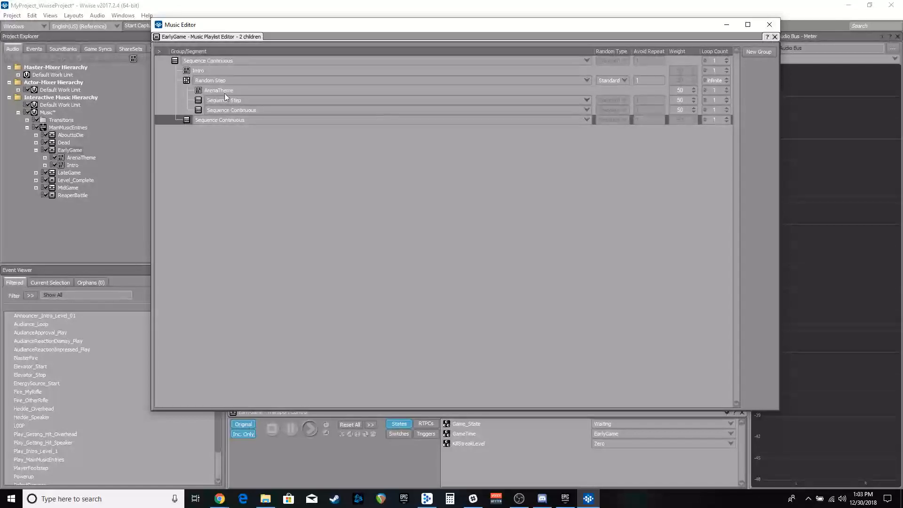
# - Examine ArenaTheme and the play type options of the Sequence Step and Sequence Continuous subgroups next to it
pyautogui.click(206, 90)
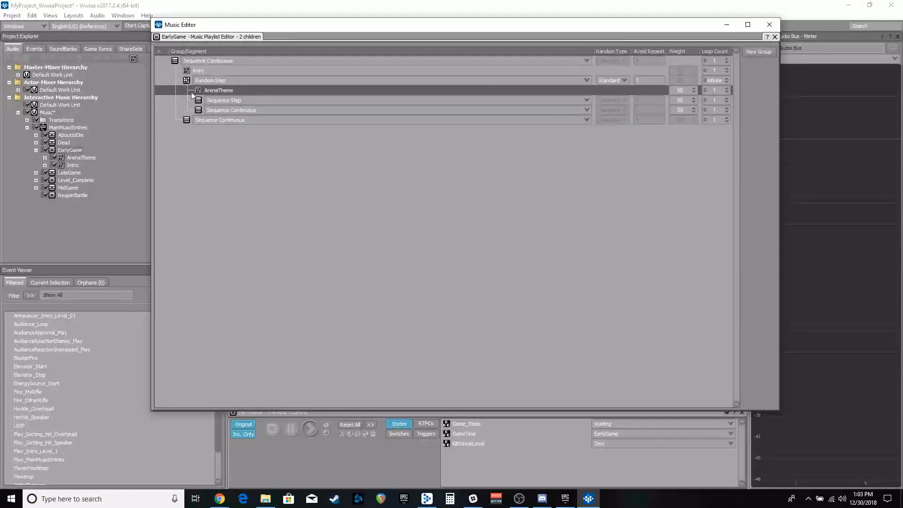
pyautogui.click(221, 102)
pyautogui.click(221, 101)
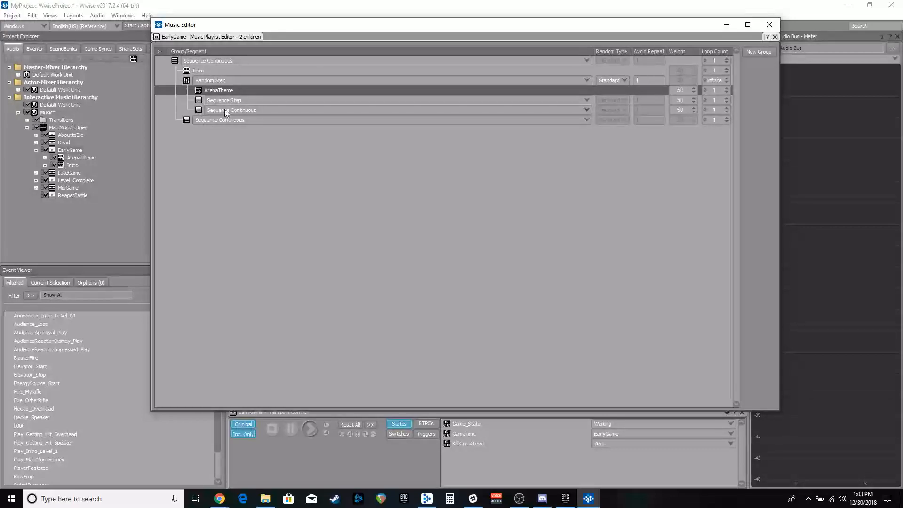
pyautogui.click(249, 111)
pyautogui.click(244, 110)
pyautogui.click(213, 109)
pyautogui.click(237, 111)
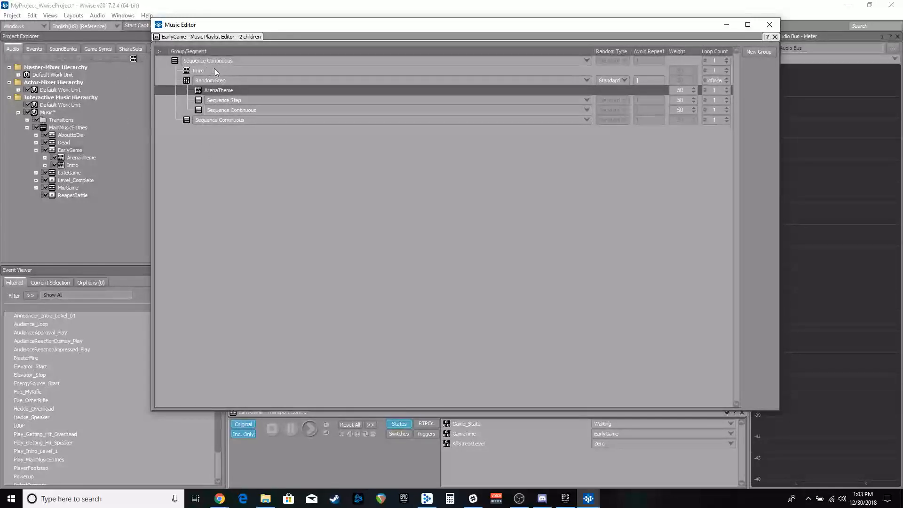
# - Set the play type of the group containing ArenaTheme to Random Continuous
pyautogui.click(213, 80)
pyautogui.click(218, 102)
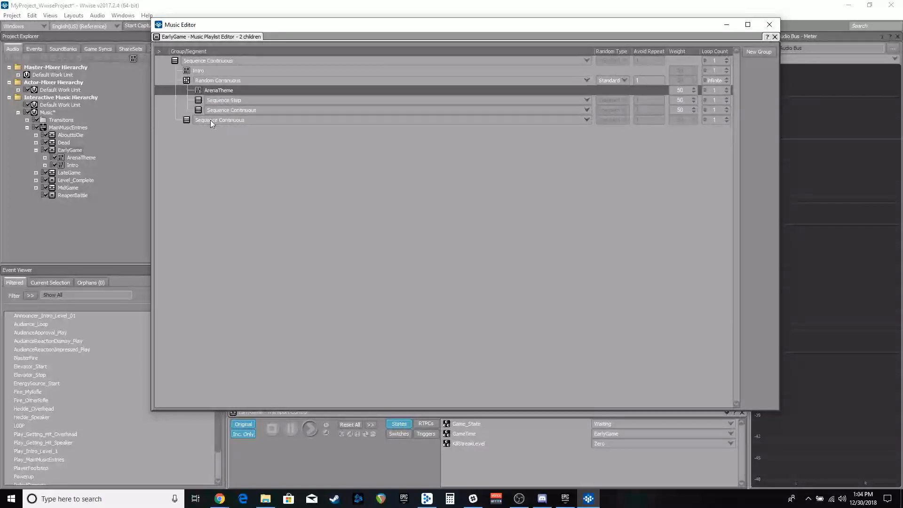
pyautogui.click(188, 81)
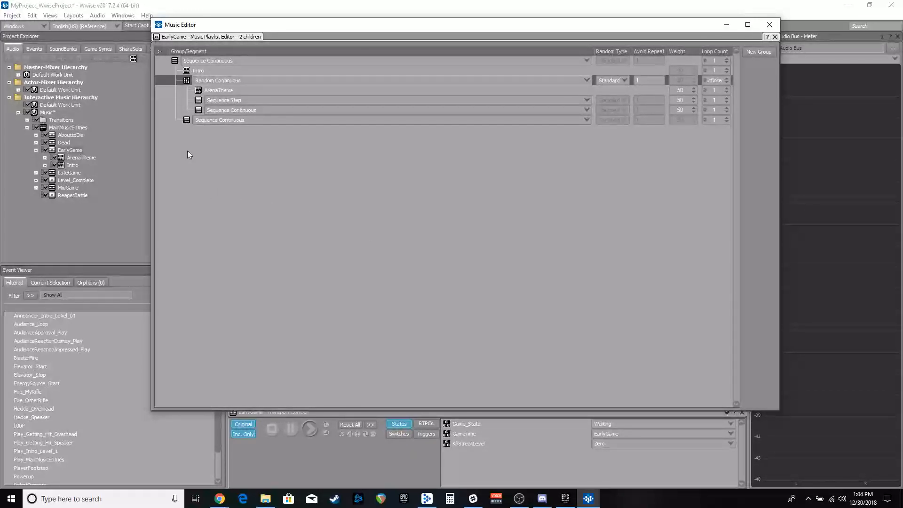
# - Delete the extra sequence groups from the EarlyGame playlist, leaving only Intro and the ArenaTheme group
pyautogui.click(184, 120)
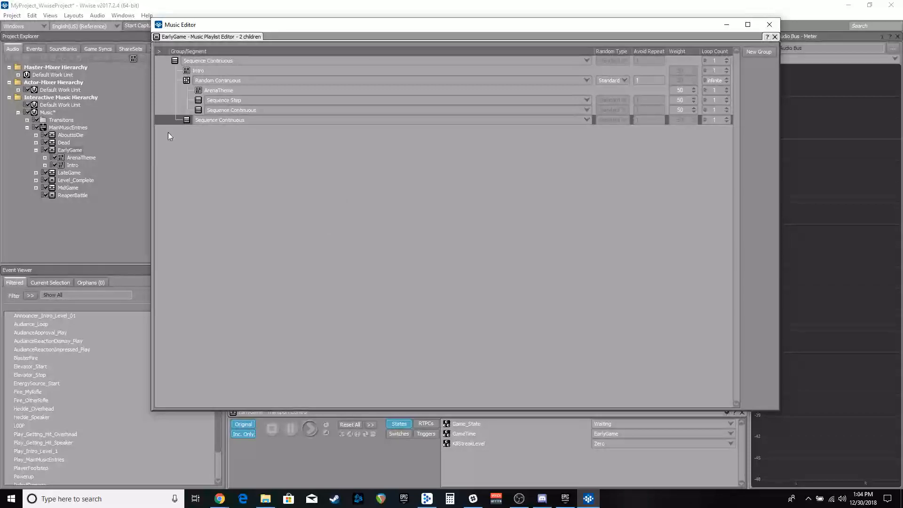
pyautogui.rightClick(184, 120)
pyautogui.rightClick(199, 101)
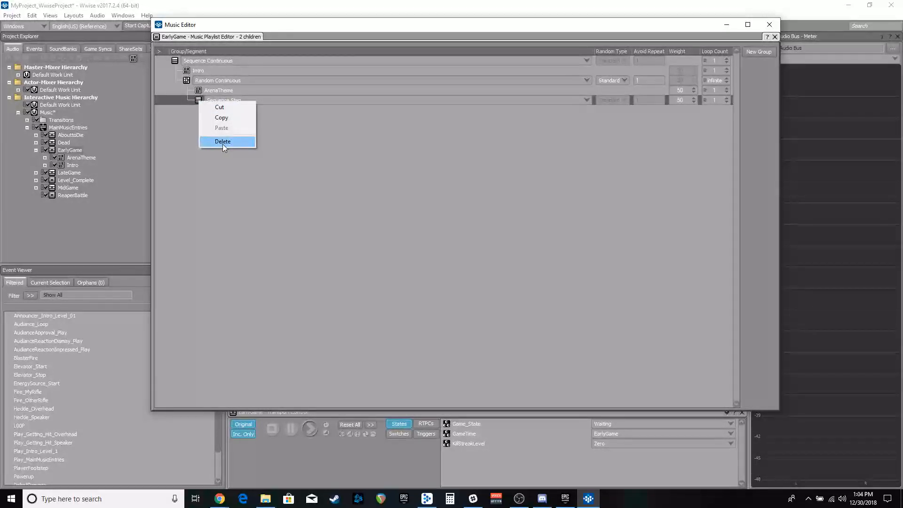
pyautogui.click(223, 141)
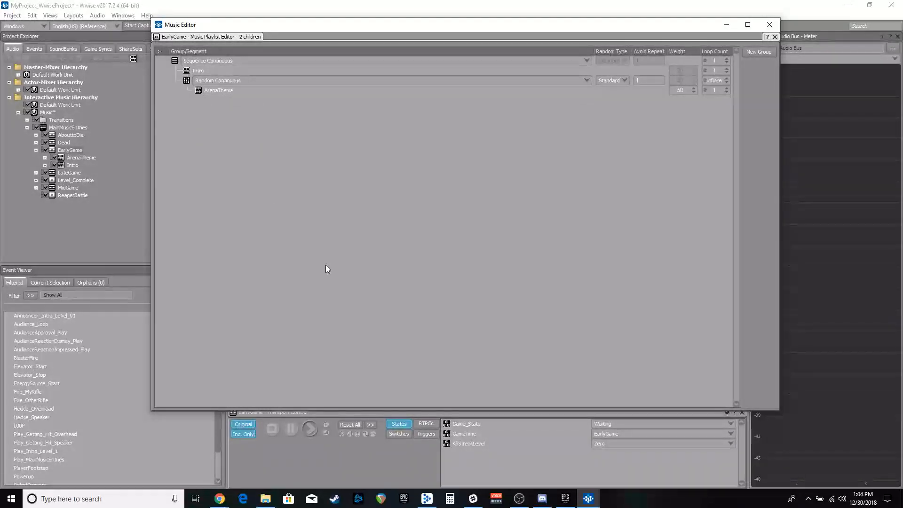
# - Collapse EarlyGame in the hierarchy and inspect the Level_Complete, MidGame and LateGame playlists
pyautogui.click(35, 150)
pyautogui.click(61, 165)
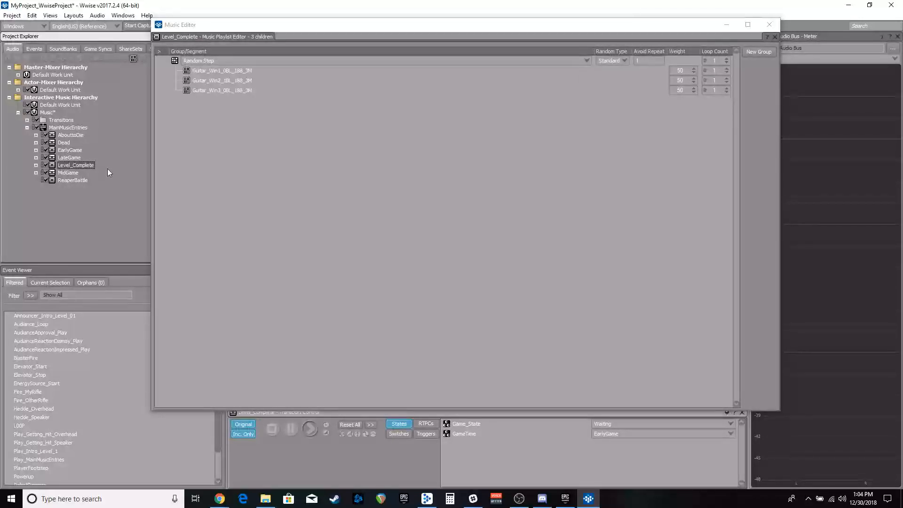
pyautogui.click(66, 172)
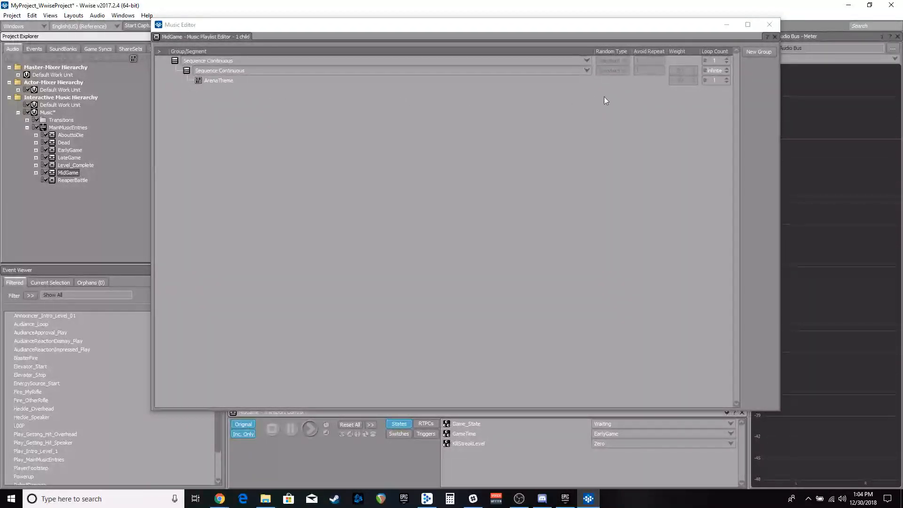
pyautogui.click(67, 158)
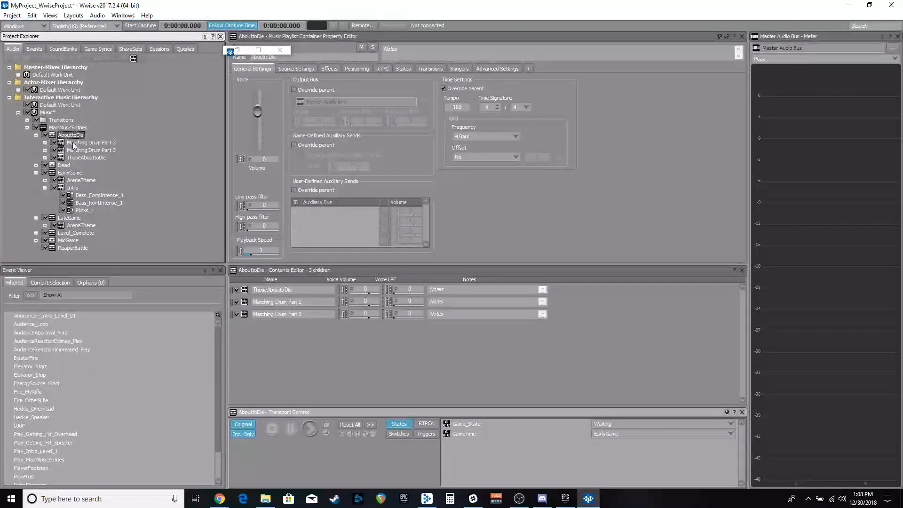
# - Open the Marching Drum Part 2 segment in the Music Editor and expand it in the hierarchy to show its track
pyautogui.doubleClick(79, 146)
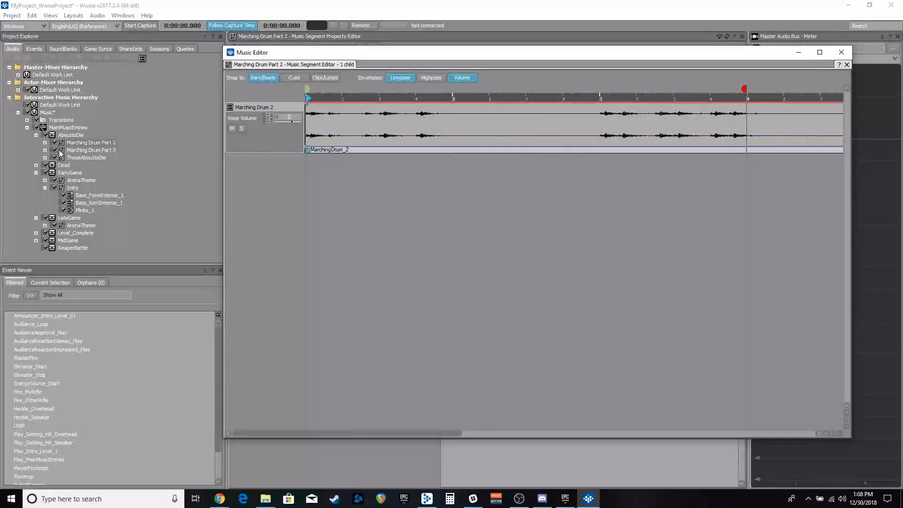
pyautogui.moveTo(410, 57); pyautogui.dragTo(368, 53)
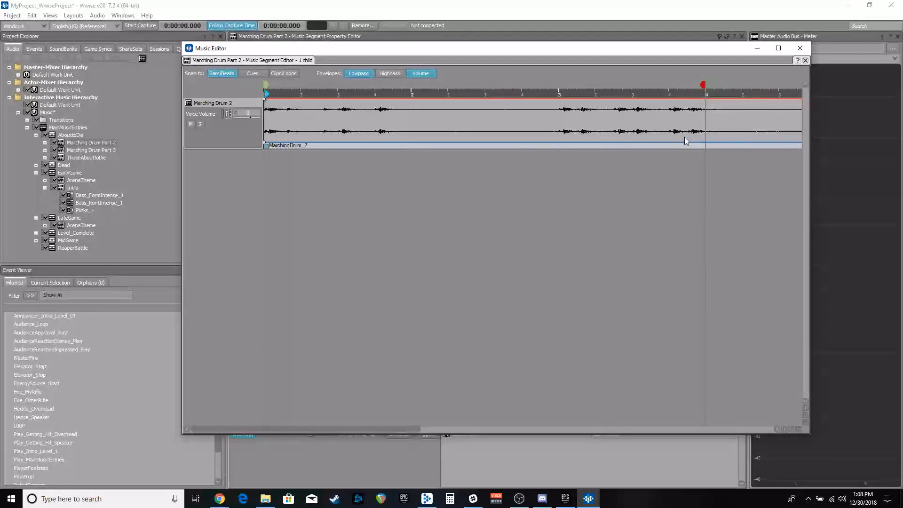
pyautogui.click(44, 142)
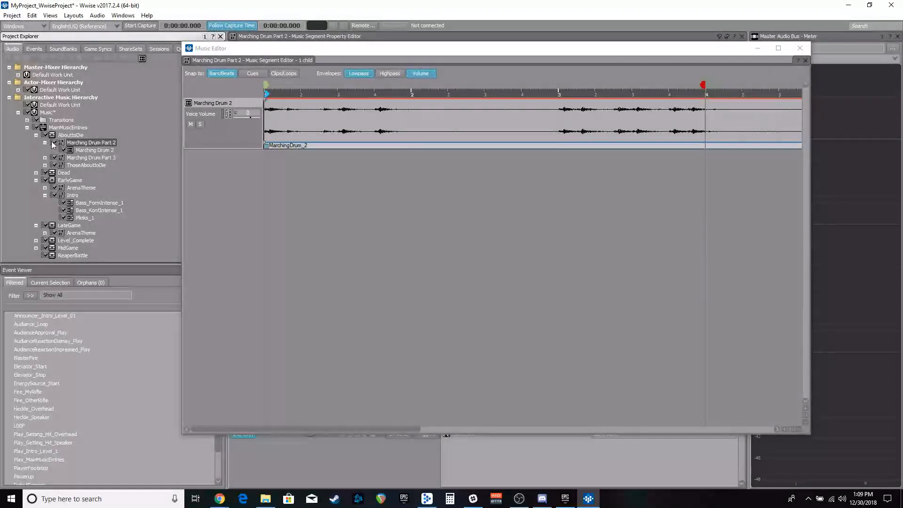
# - Collapse Marching Drum Part 2 in the hierarchy and open EarlyGame's Intro segment to examine its bass and plinks tracks
pyautogui.click(85, 150)
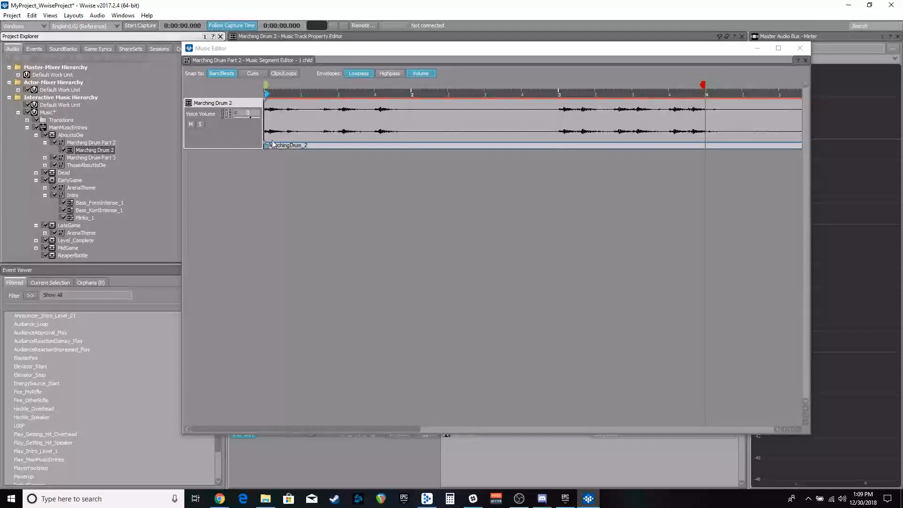
pyautogui.click(45, 142)
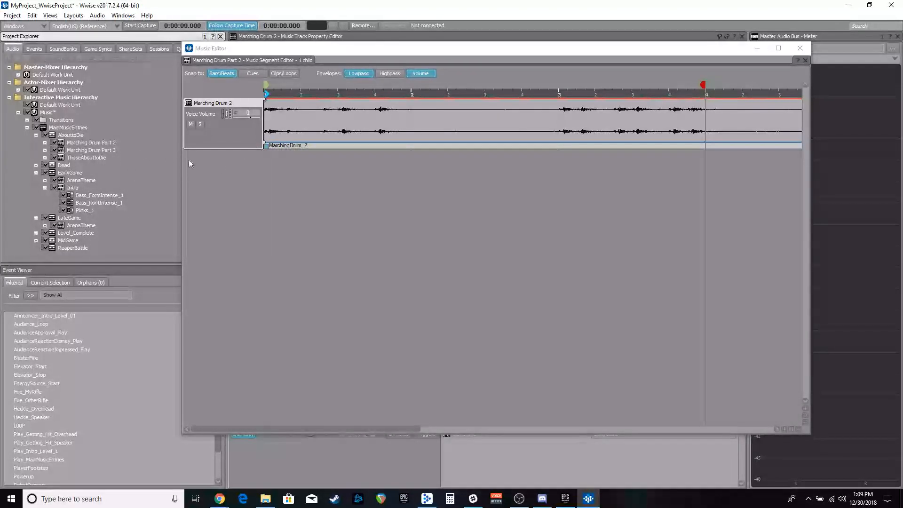
pyautogui.click(72, 189)
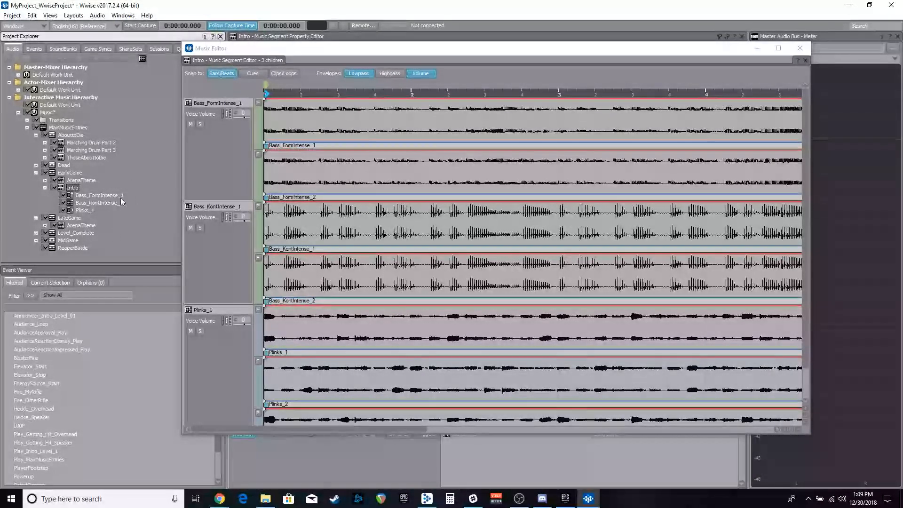
pyautogui.click(209, 166)
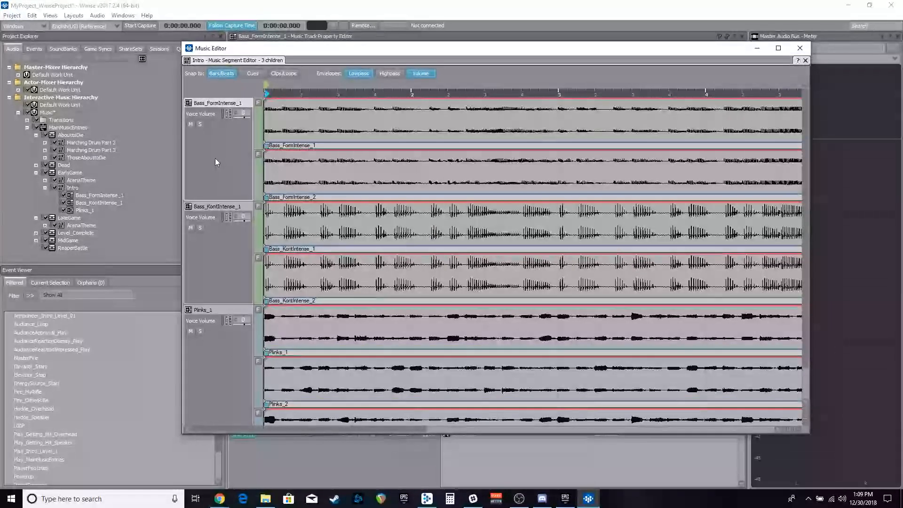
pyautogui.scroll(-2, 213, 248)
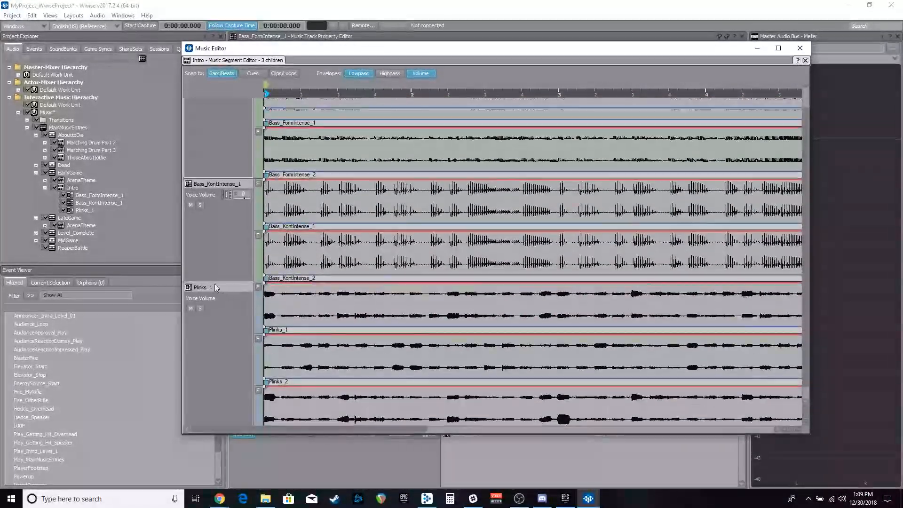
pyautogui.scroll(2, 217, 288)
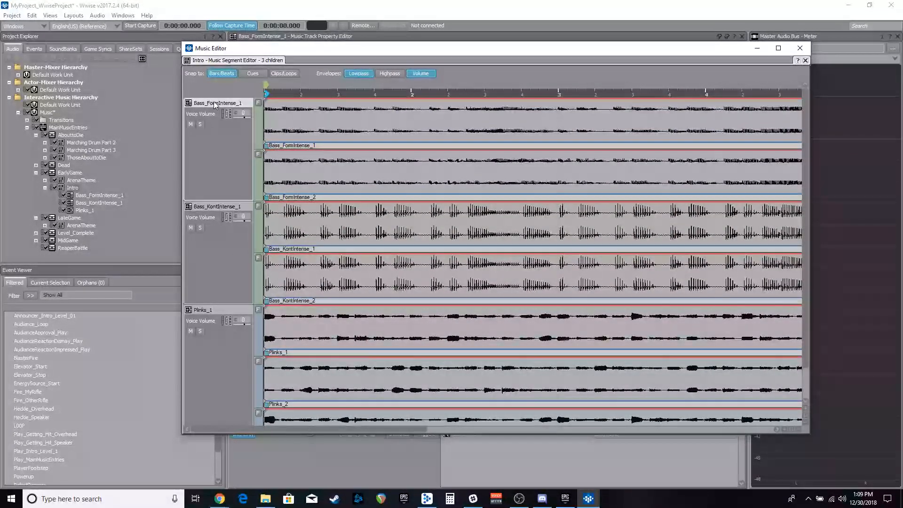
pyautogui.scroll(-3, 240, 193)
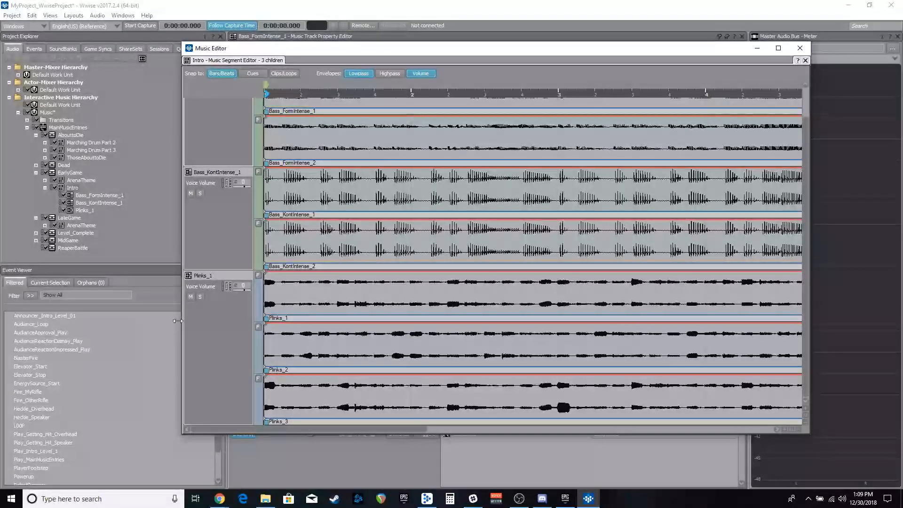
# - Solo the Plinks_1 track in the Intro segment and play it back briefly
pyautogui.click(200, 297)
pyautogui.press('space')
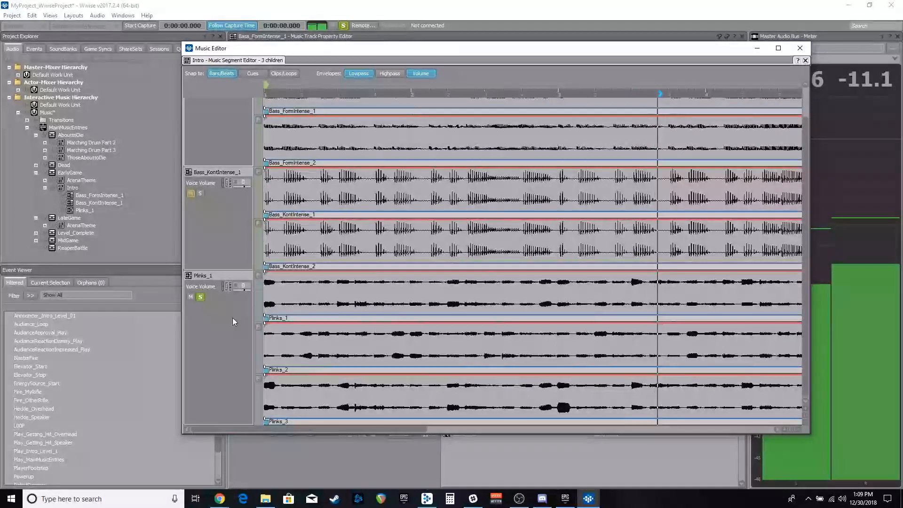
pyautogui.press('space')
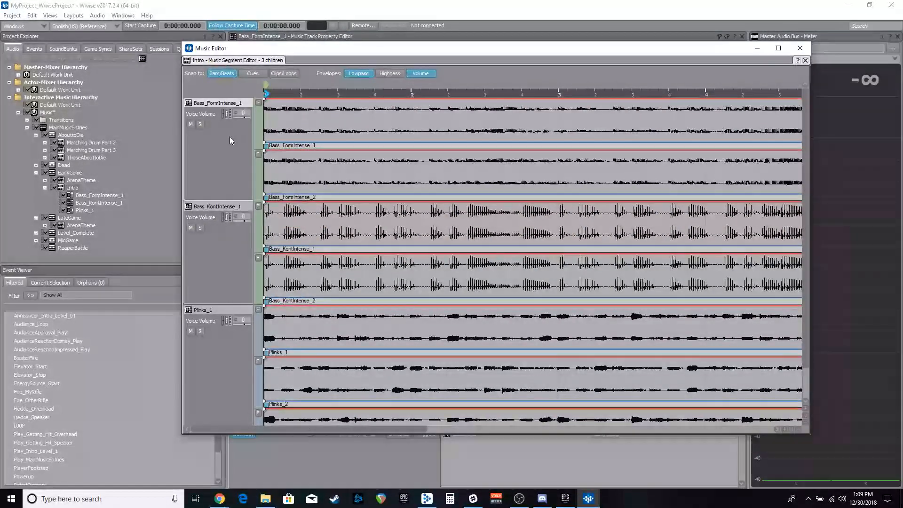
# - Examine the track type options available for Bass_FormIntense_1, such as Normal, Random Step, Sequence Step and Switch
pyautogui.click(213, 224)
pyautogui.rightClick(216, 144)
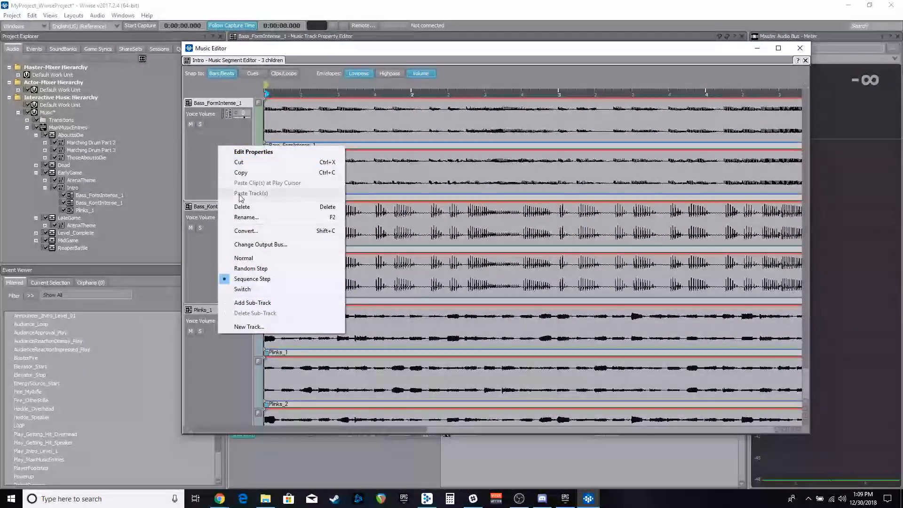
pyautogui.click(202, 160)
pyautogui.rightClick(210, 148)
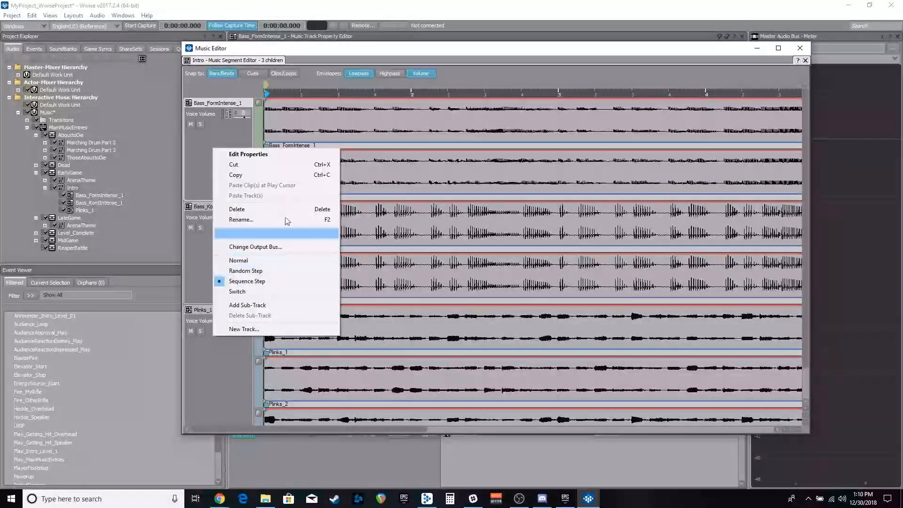
pyautogui.click(199, 147)
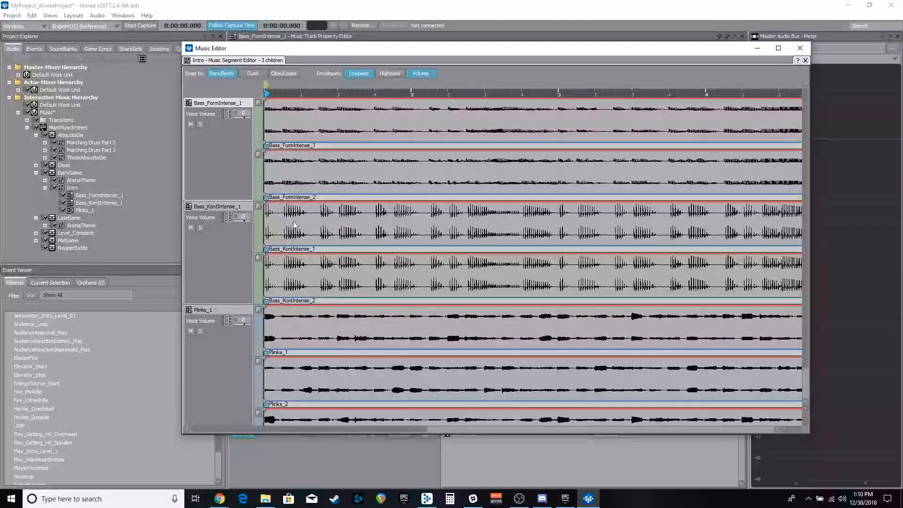
# - Add two sub-tracks to Bass_FormIntense_1 and move the Bass_FormIntense_2 clip down to the third sub-track
pyautogui.rightClick(225, 180)
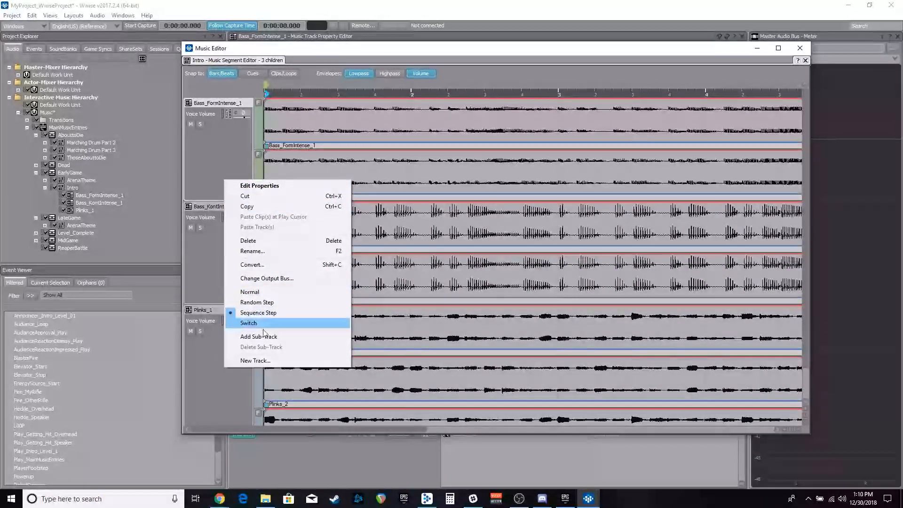
pyautogui.click(260, 337)
pyautogui.rightClick(222, 198)
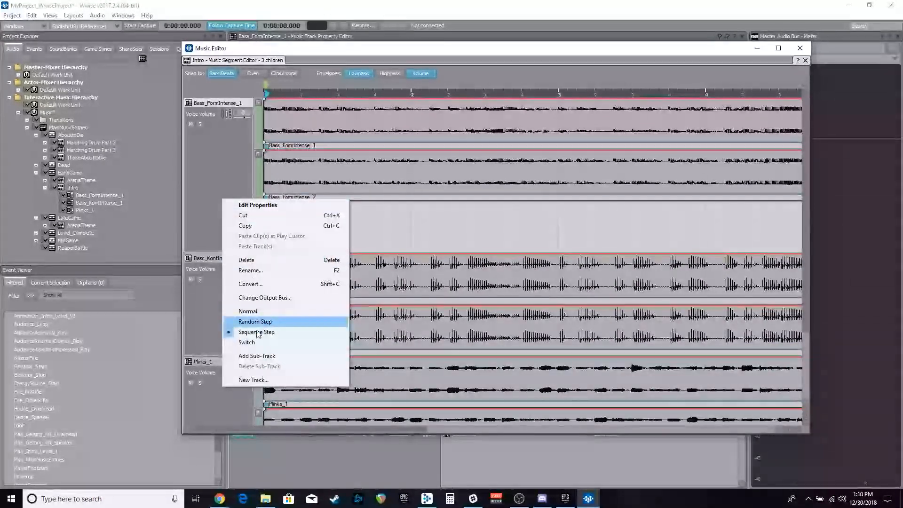
pyautogui.click(248, 357)
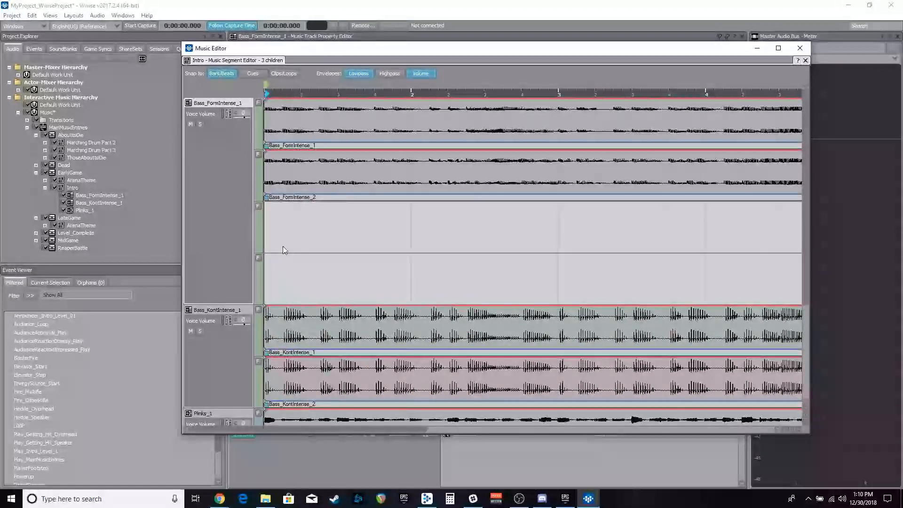
pyautogui.moveTo(295, 183); pyautogui.dragTo(295, 222)
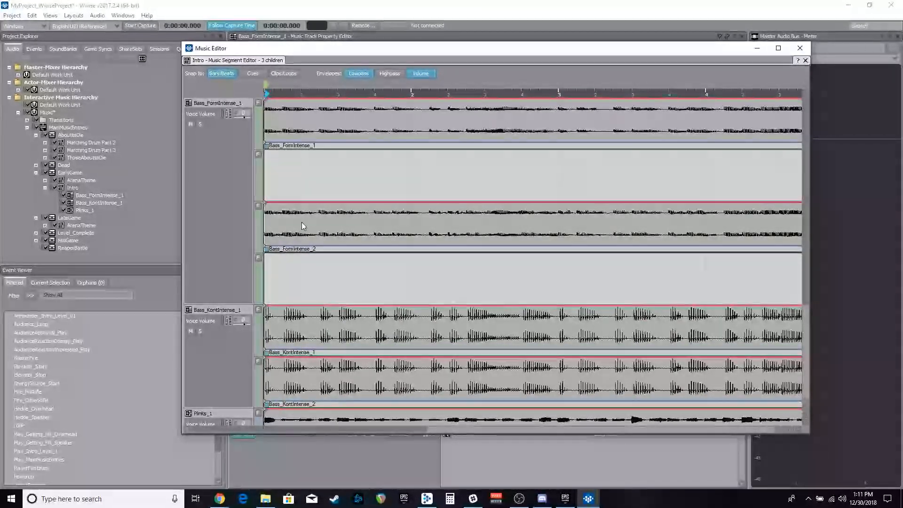
# - Select the Plinks_1 track in Intro and compare its sub-tracks with those of the two bass tracks
pyautogui.scroll(-3, 215, 188)
pyautogui.click(228, 343)
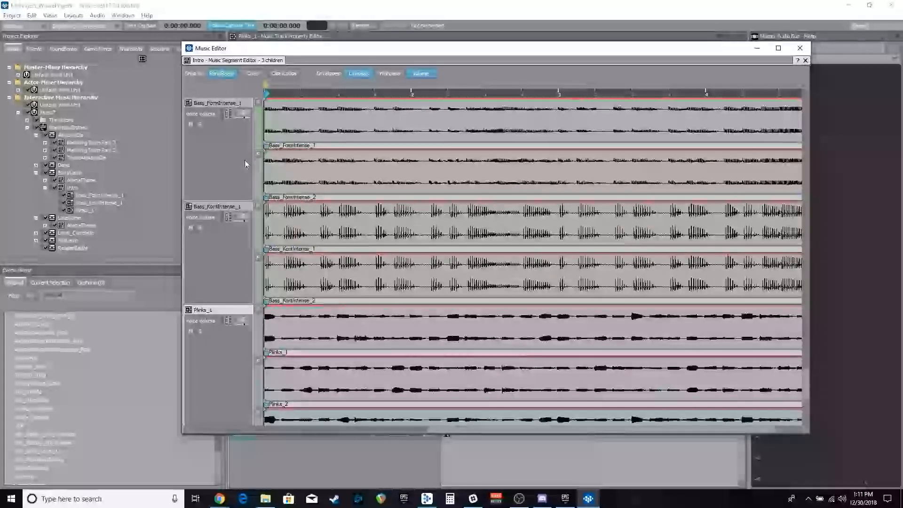
pyautogui.scroll(1, 204, 127)
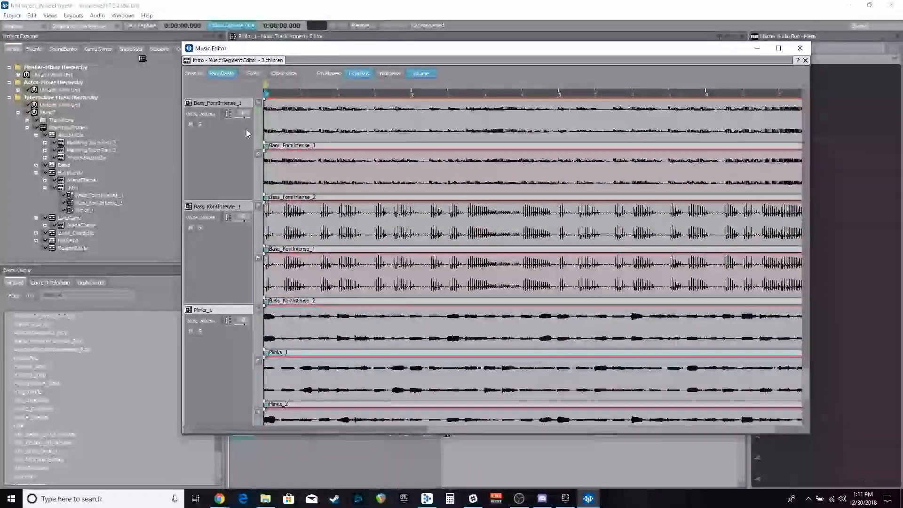
pyautogui.scroll(-1, 232, 266)
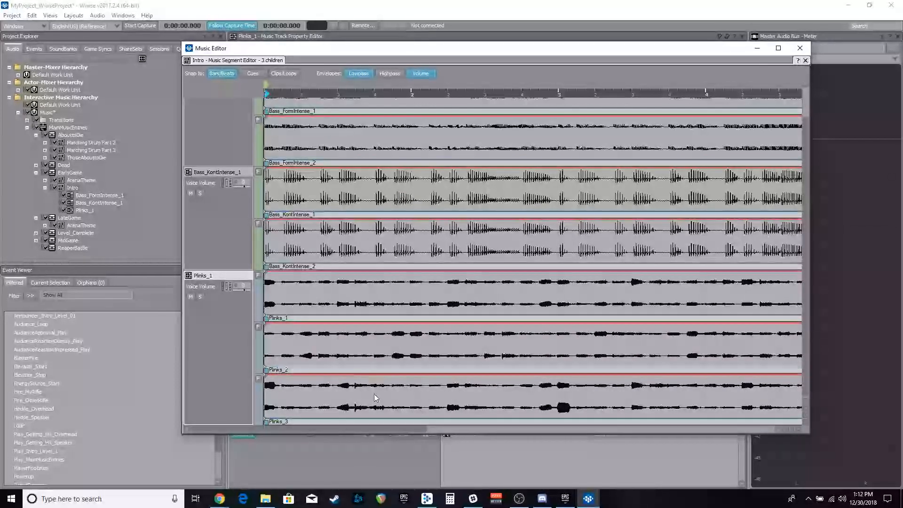
pyautogui.scroll(1, 197, 293)
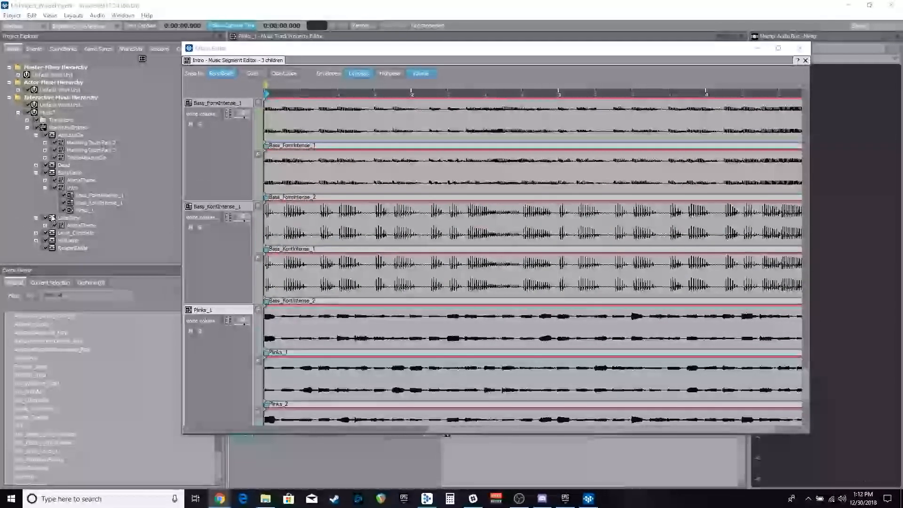
# - Open EarlyGame's ArenaTheme segment in the Music Editor and examine its bass, clap, hat and kick tracks
pyautogui.click(73, 182)
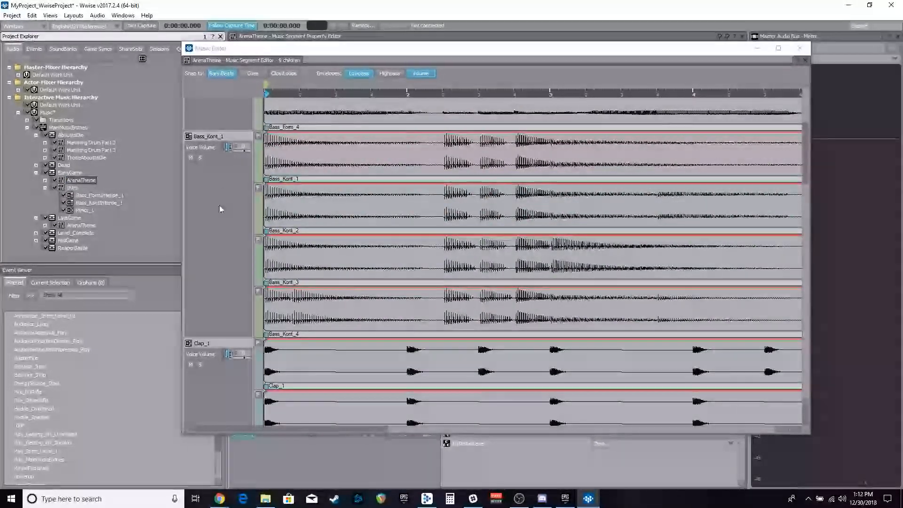
pyautogui.scroll(2, 218, 201)
pyautogui.scroll(2, 223, 205)
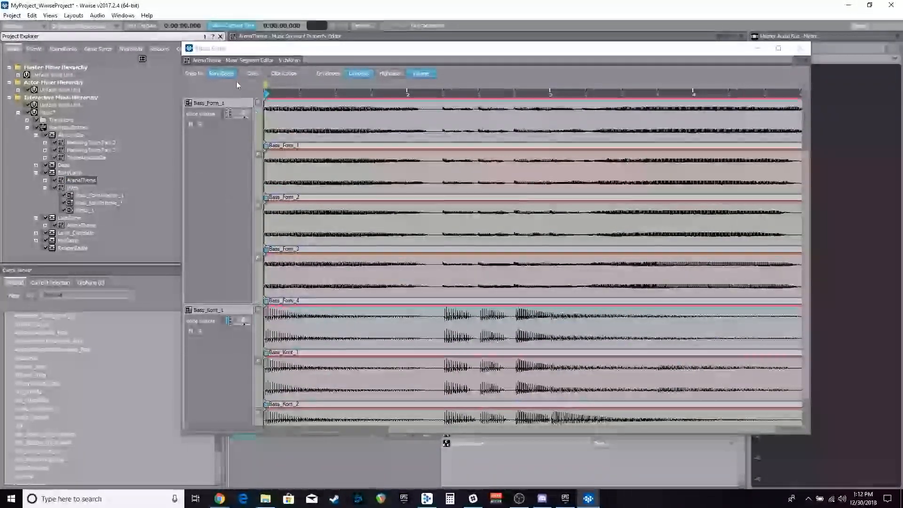
pyautogui.scroll(-3, 215, 165)
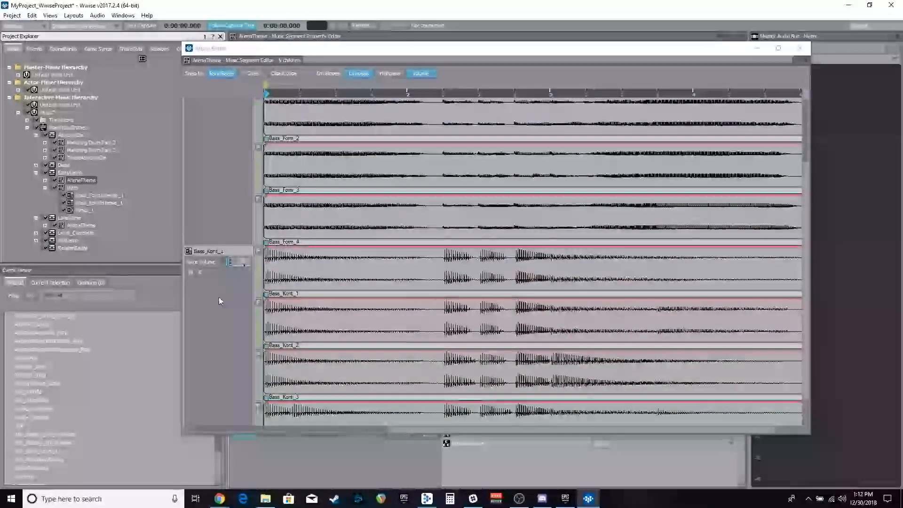
pyautogui.scroll(2, 227, 288)
pyautogui.scroll(1, 197, 212)
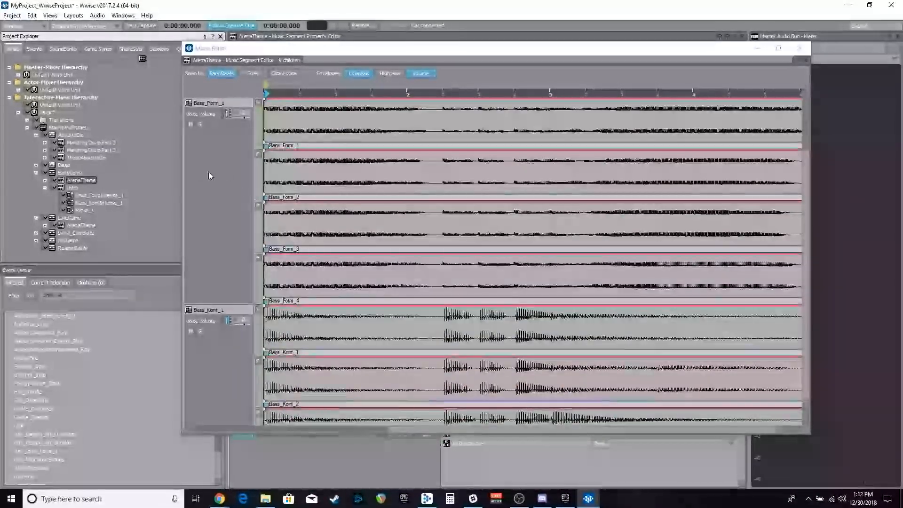
pyautogui.scroll(-3, 224, 345)
pyautogui.scroll(-10, 225, 348)
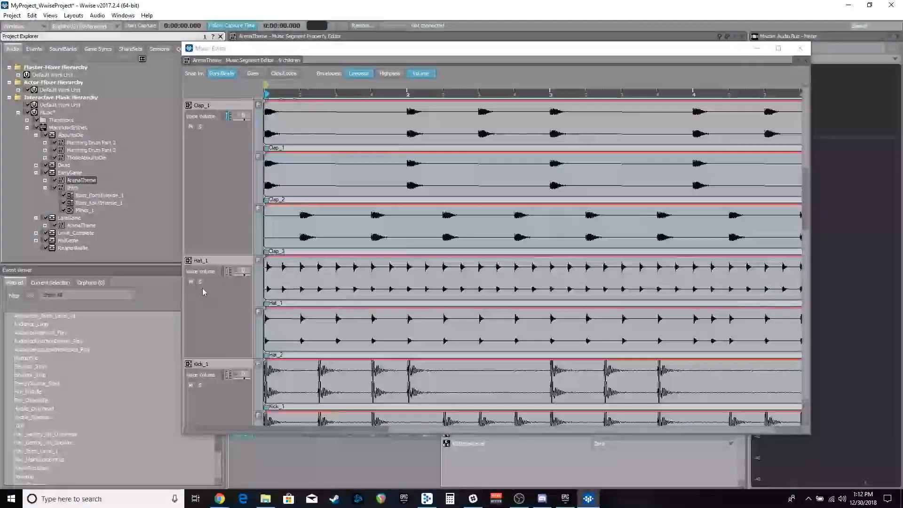
pyautogui.scroll(-15, 207, 254)
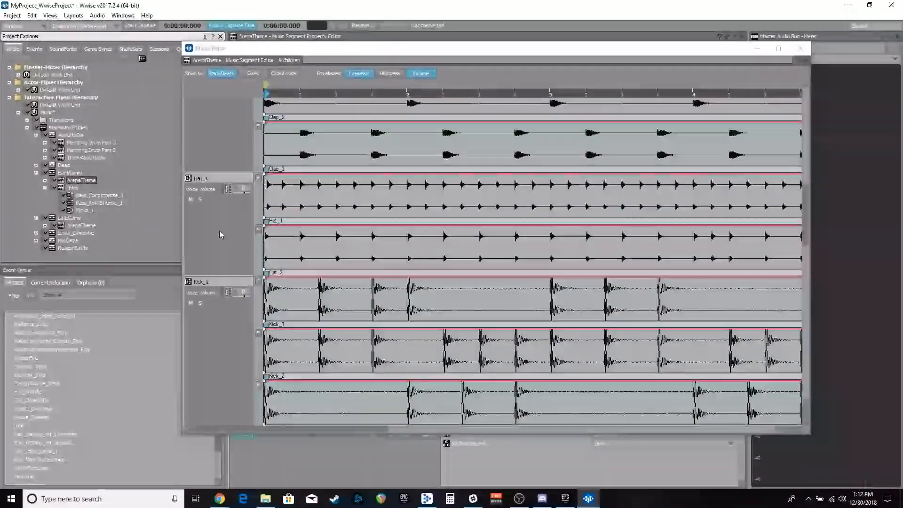
# - Examine the snare, Guitar_First_1, Plinks_1 and Lead_Closer_1 tracks further down the ArenaTheme segment
pyautogui.scroll(-15, 218, 257)
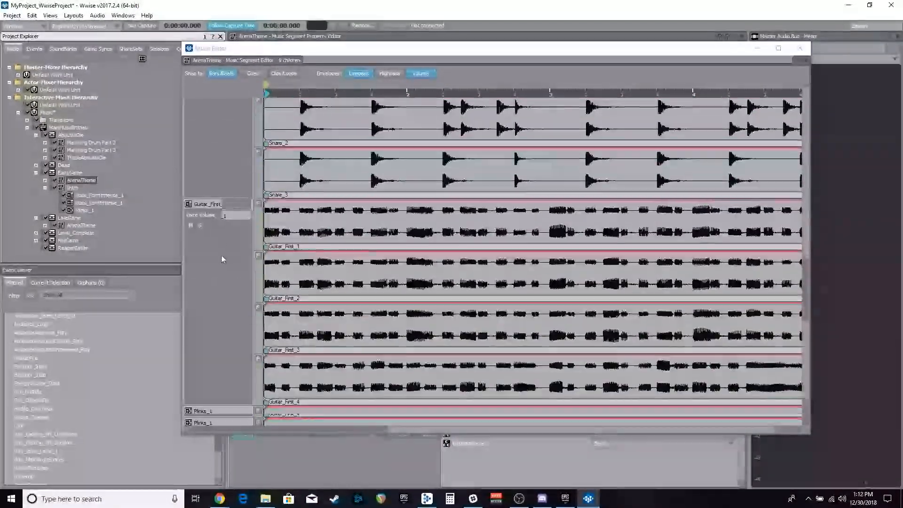
pyautogui.scroll(3, 210, 226)
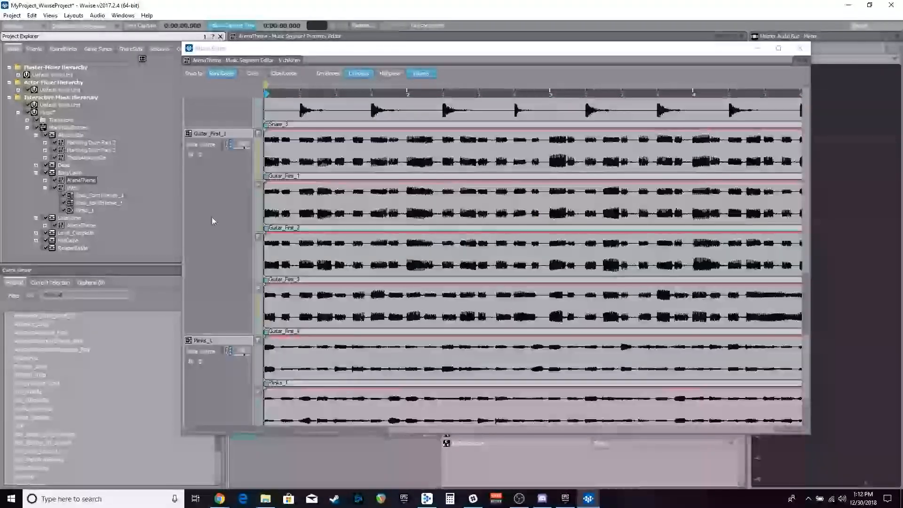
pyautogui.scroll(-10, 214, 233)
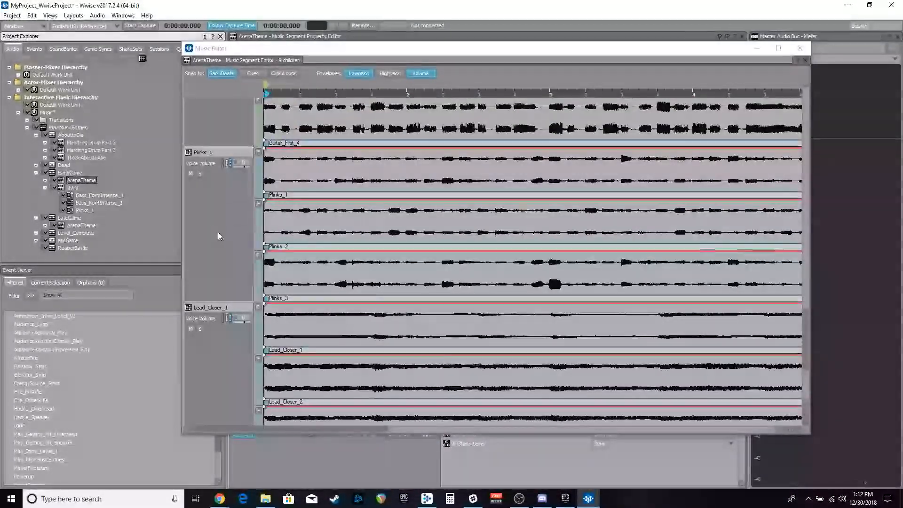
pyautogui.scroll(2, 218, 233)
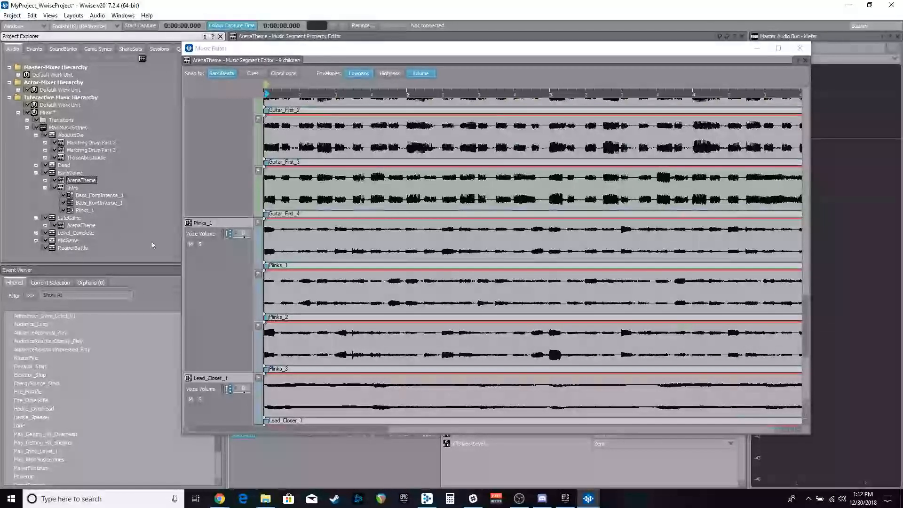
pyautogui.scroll(-2, 219, 241)
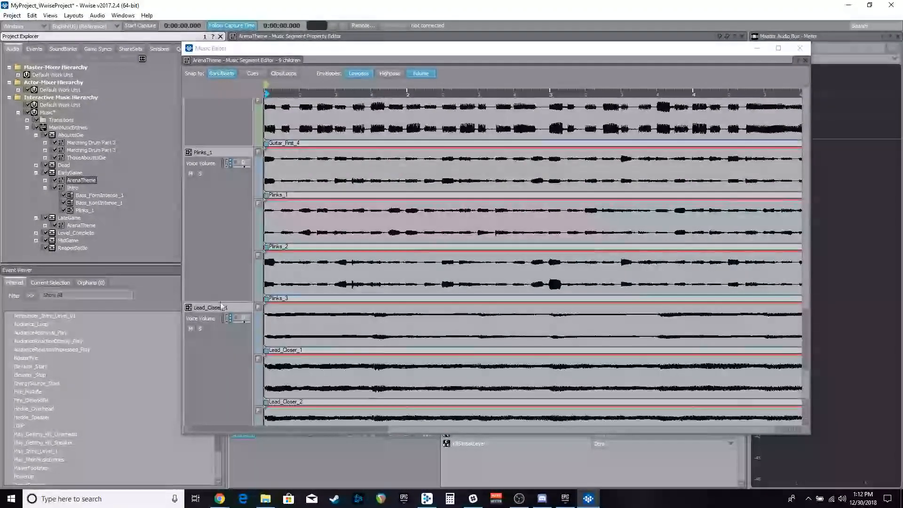
pyautogui.scroll(-4, 210, 241)
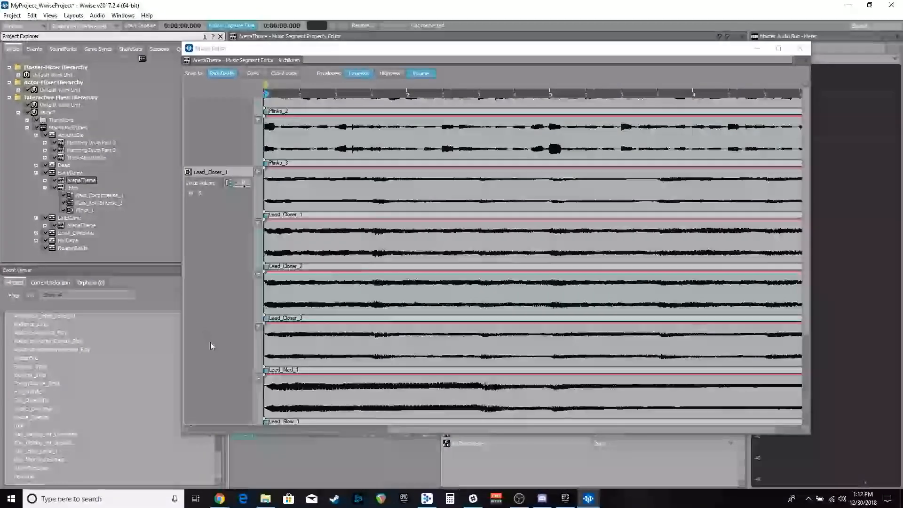
# - Return to ArenaTheme's Bass_Form_1 track and review the sub-tracks again down to Hat_1 and Kick_1
pyautogui.scroll(2, 228, 285)
pyautogui.scroll(10, 226, 289)
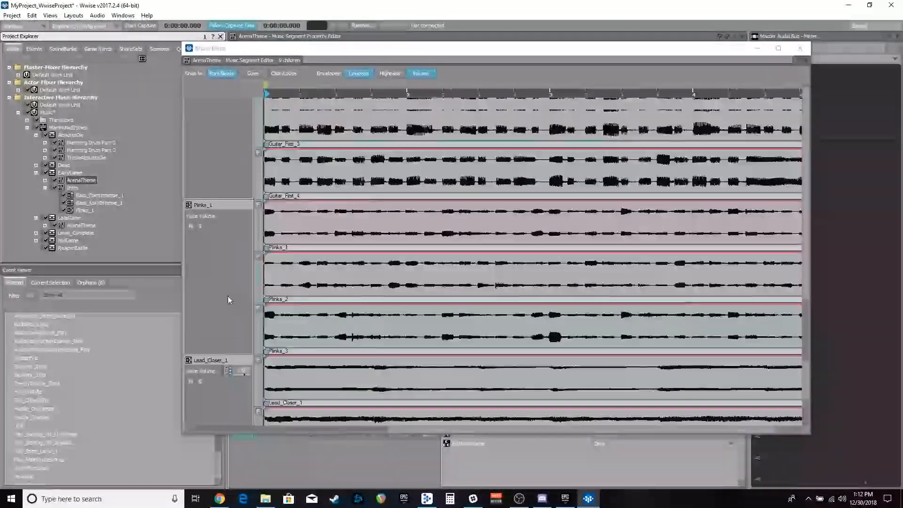
pyautogui.scroll(8, 230, 296)
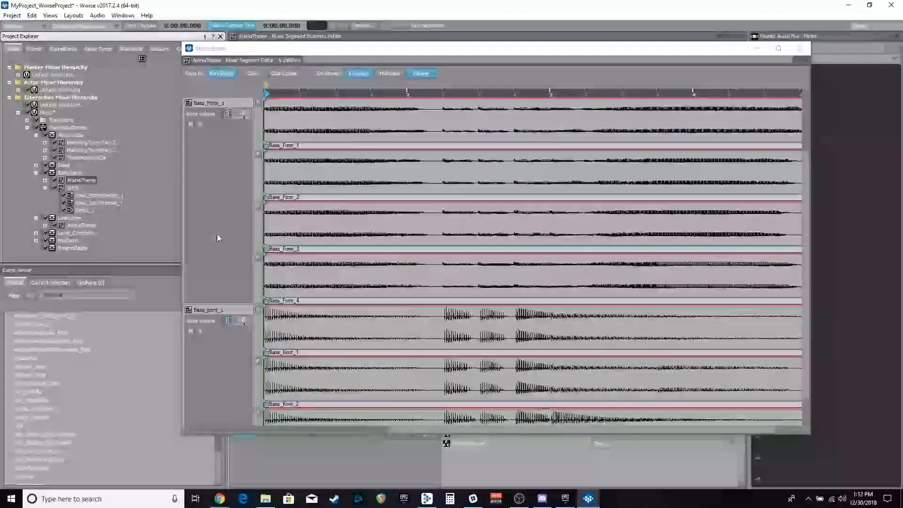
pyautogui.scroll(-6, 214, 235)
pyautogui.scroll(-3, 215, 238)
pyautogui.scroll(3, 218, 239)
pyautogui.scroll(-8, 238, 163)
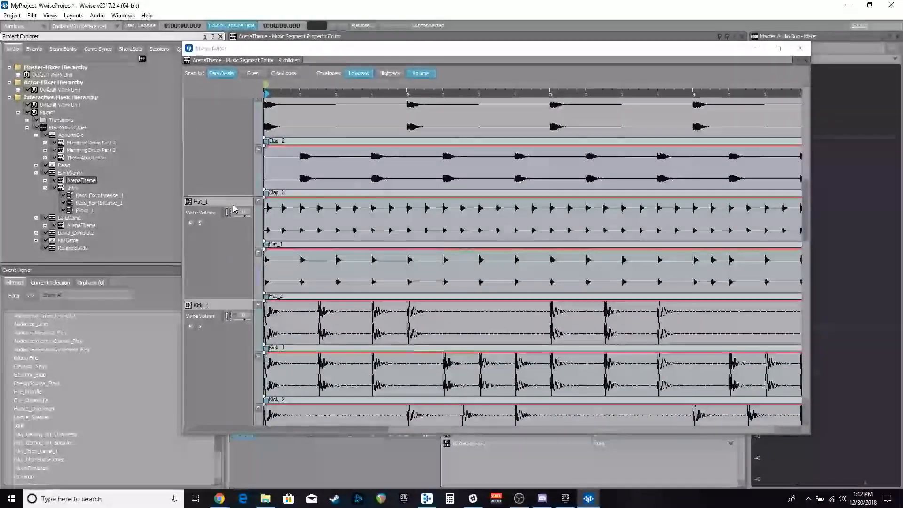
# - Examine ArenaTheme's snare, guitar, plinks and lead tracks with their sub-tracks, and return to the Bass_Kont_1 track
pyautogui.scroll(-3, 238, 218)
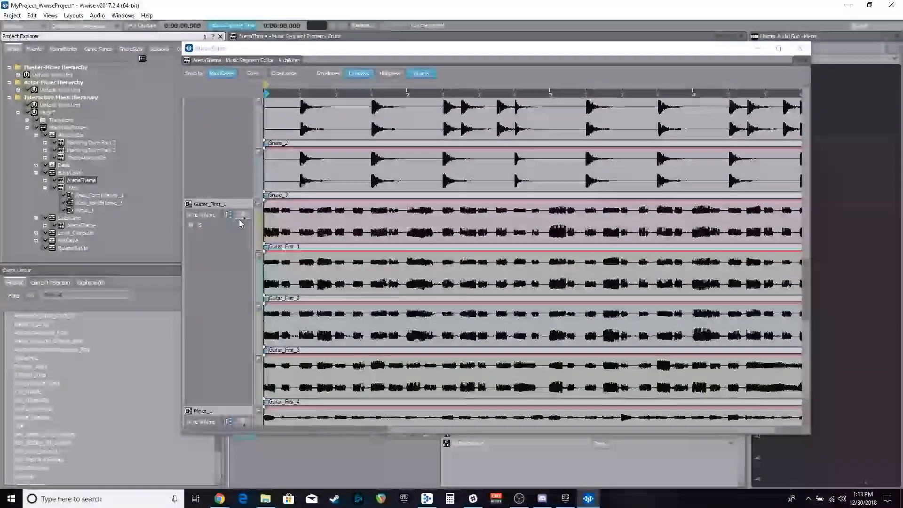
pyautogui.scroll(-6, 226, 279)
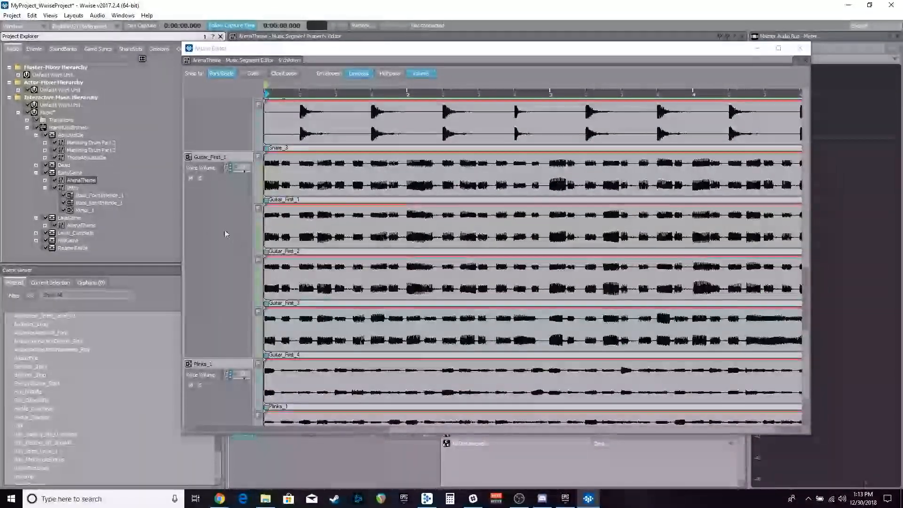
pyautogui.scroll(-6, 219, 258)
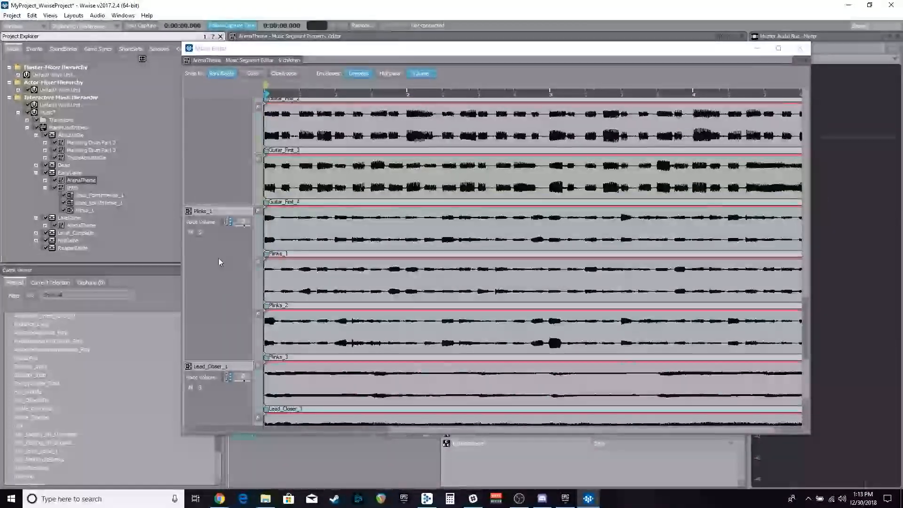
pyautogui.scroll(11, 220, 333)
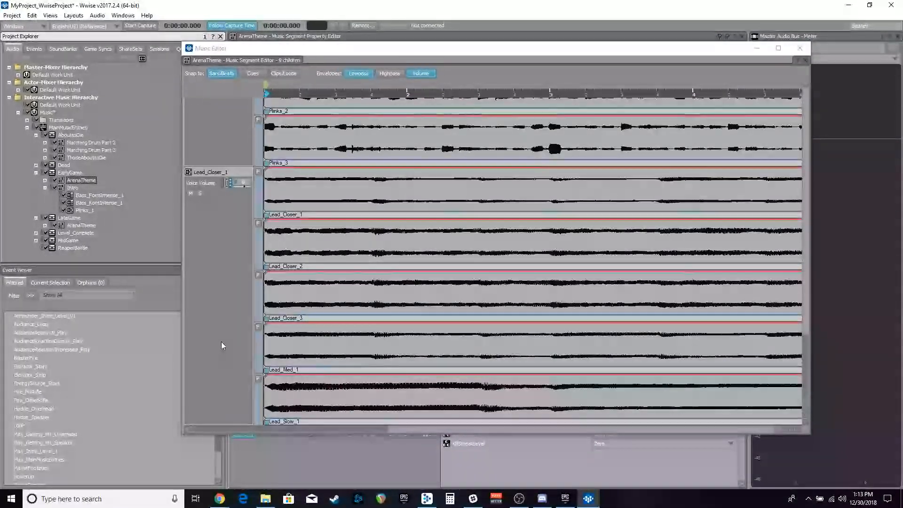
pyautogui.scroll(10, 224, 298)
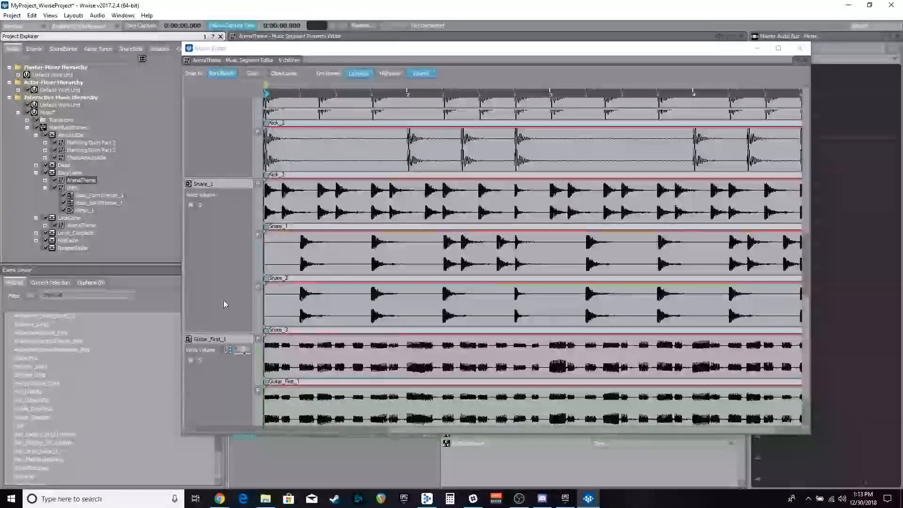
pyautogui.scroll(5, 209, 301)
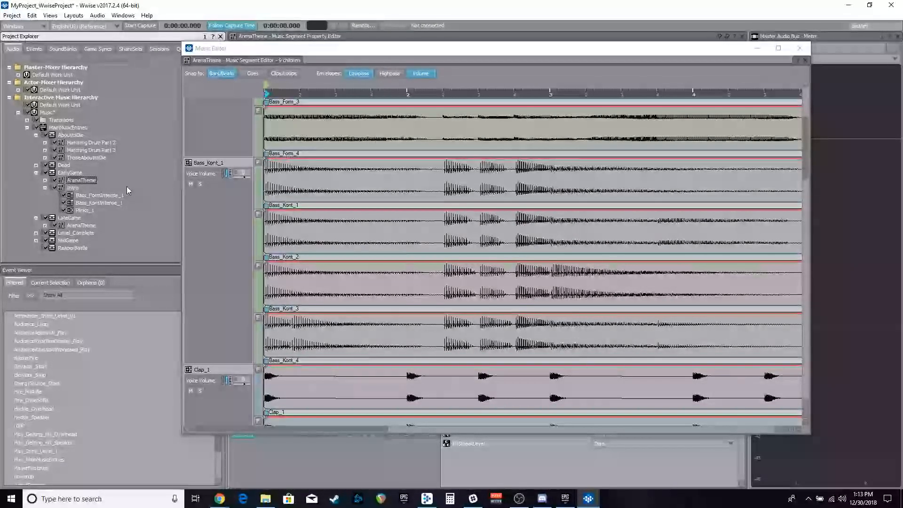
# - Play the ArenaTheme segment for a few seconds, stop it and glance over its tracks again
pyautogui.press('space')
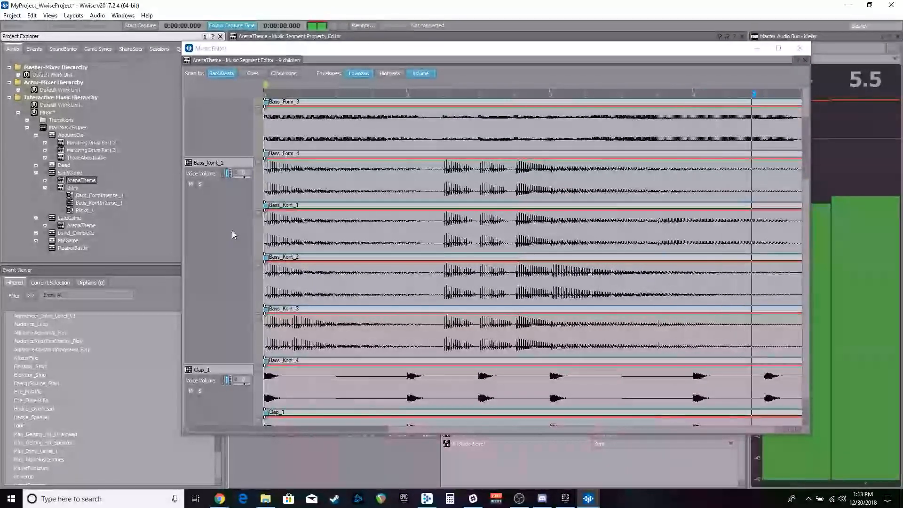
pyautogui.press('space')
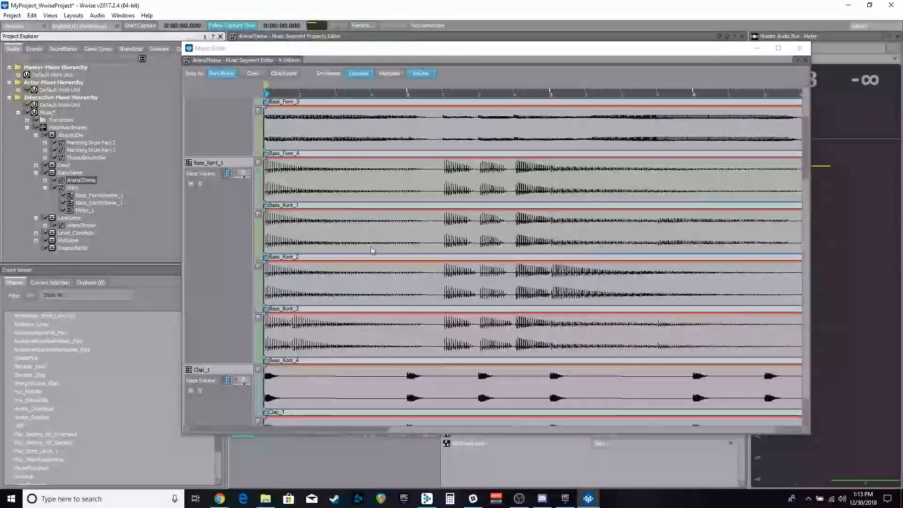
pyautogui.scroll(-6, 221, 227)
pyautogui.scroll(6, 235, 191)
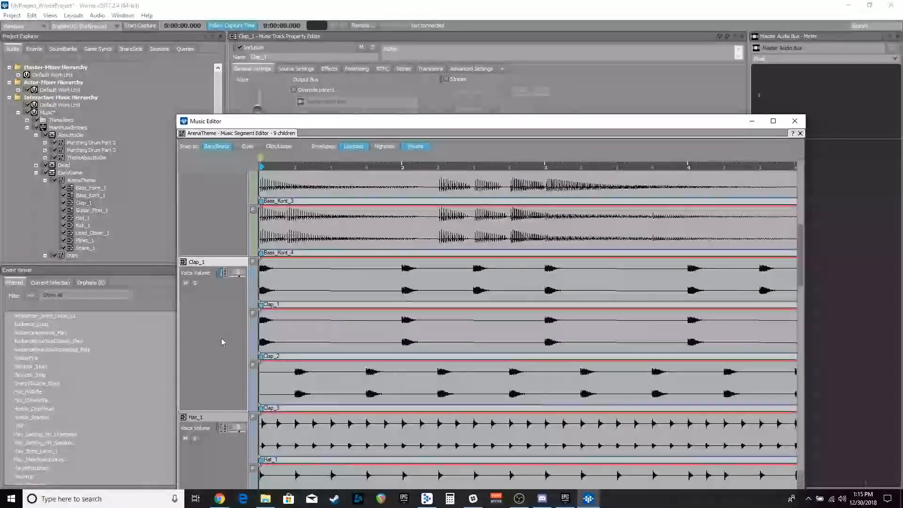
# - Change the Clap_1 track to the Switch track type and check the switch and state groups offered for it
pyautogui.rightClick(214, 318)
pyautogui.click(230, 269)
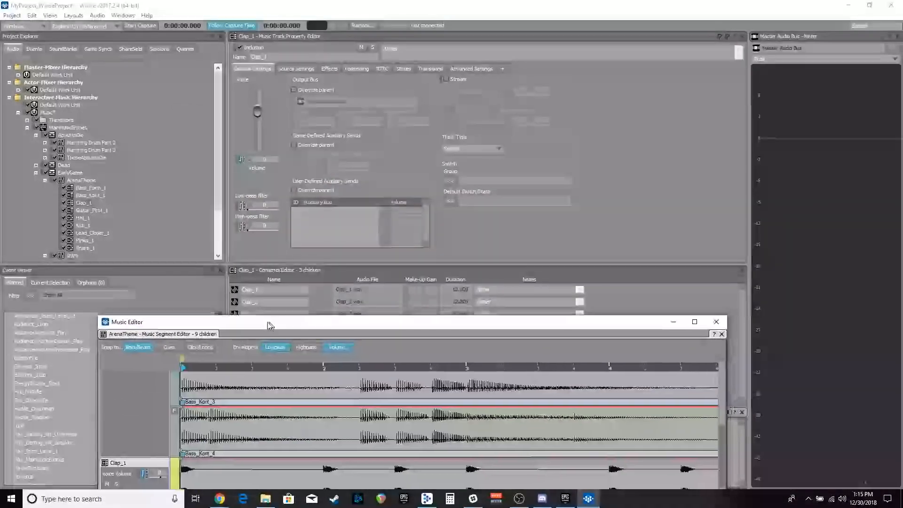
pyautogui.click(81, 203)
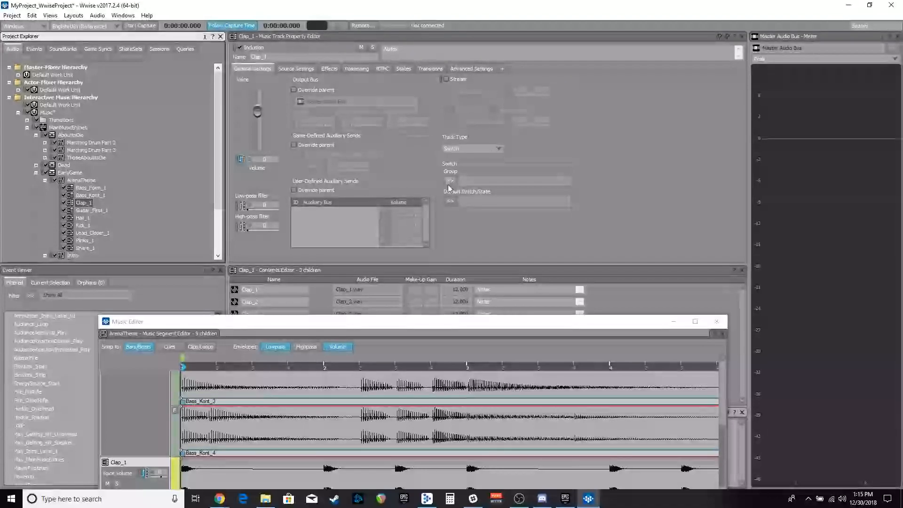
pyautogui.click(449, 181)
pyautogui.moveTo(508, 192)
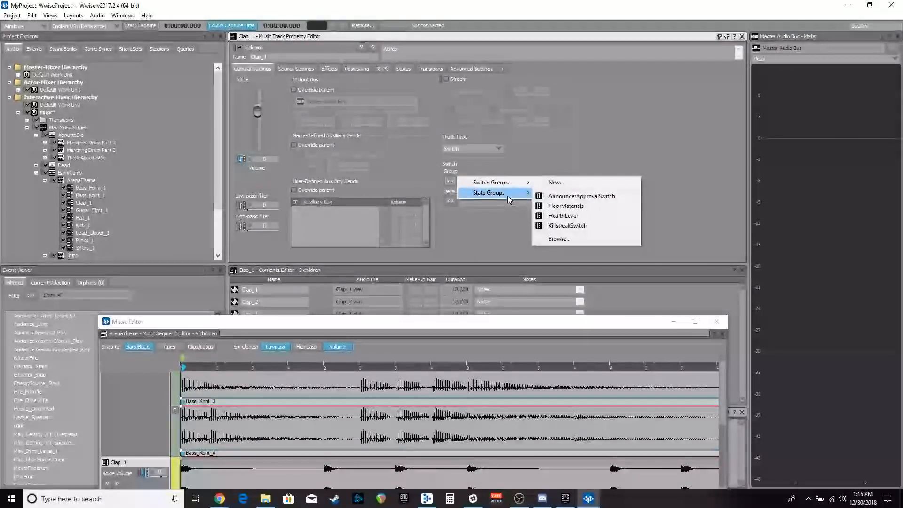
pyautogui.click(644, 181)
pyautogui.moveTo(417, 317); pyautogui.dragTo(473, 201)
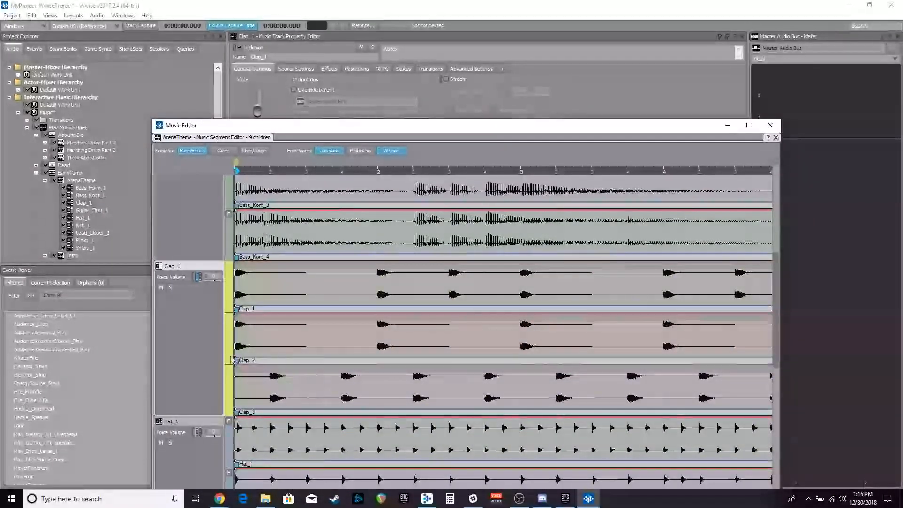
pyautogui.moveTo(494, 128); pyautogui.dragTo(460, 257)
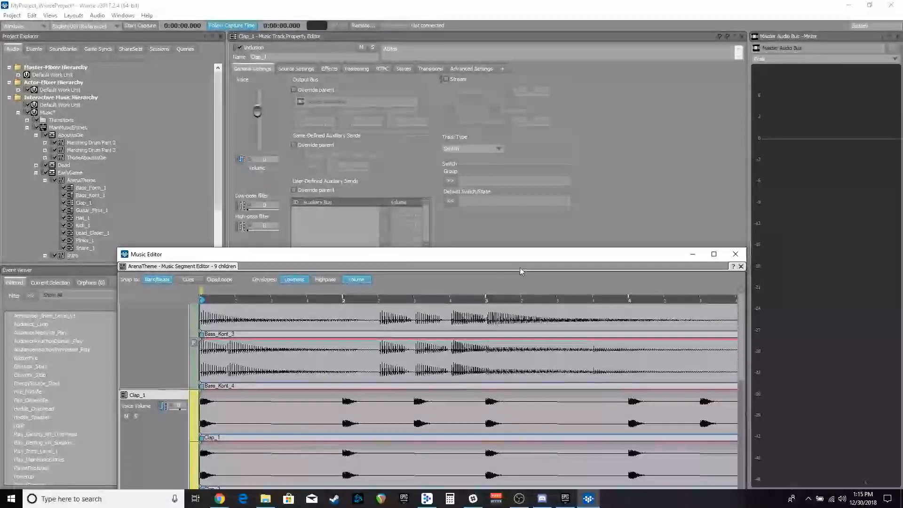
# - Change the Clap_1 track from Switch back to its former track type
pyautogui.rightClick(78, 206)
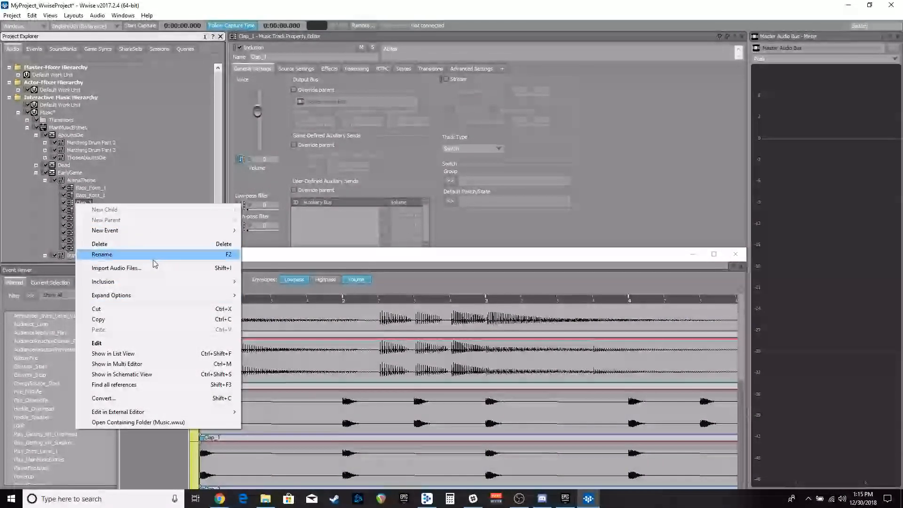
pyautogui.click(482, 258)
pyautogui.moveTo(482, 258); pyautogui.dragTo(389, 111)
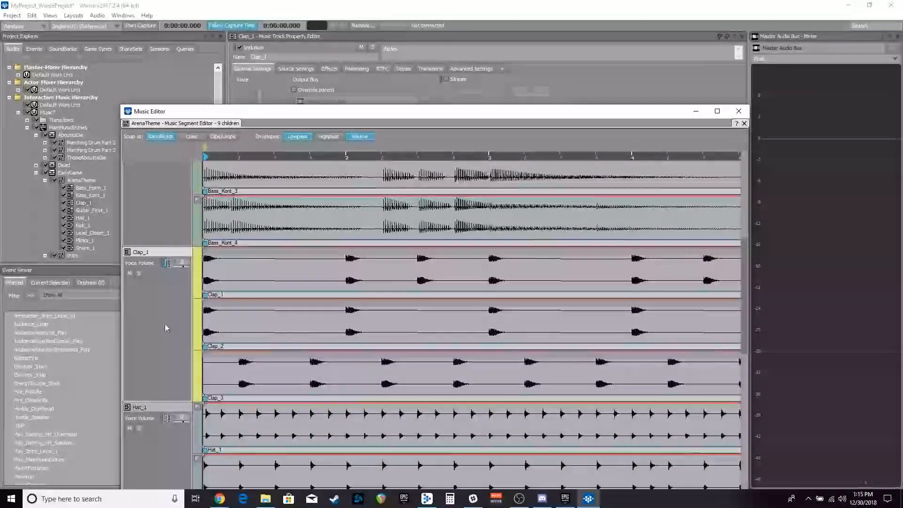
pyautogui.rightClick(163, 323)
pyautogui.click(195, 257)
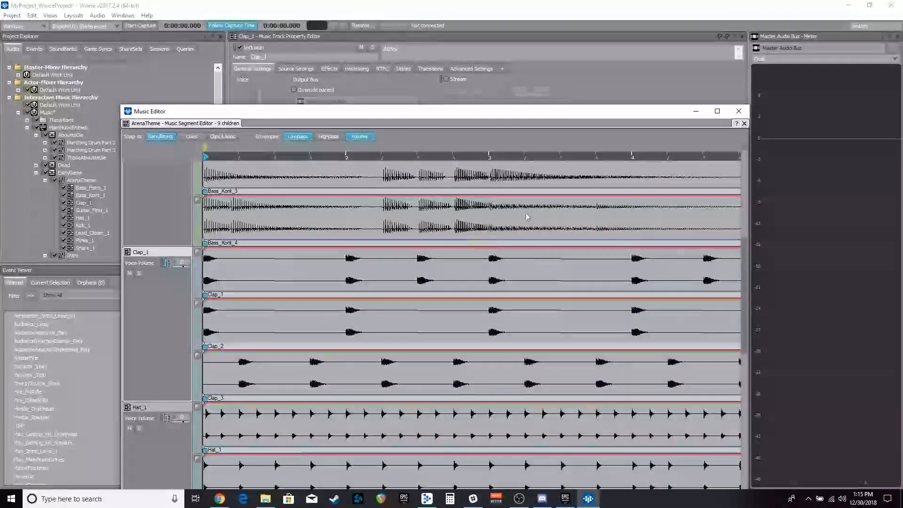
# - Select EarlyGame's ArenaTheme segment and play it briefly while viewing the kick and snare sub-tracks
pyautogui.moveTo(488, 113); pyautogui.dragTo(518, 25)
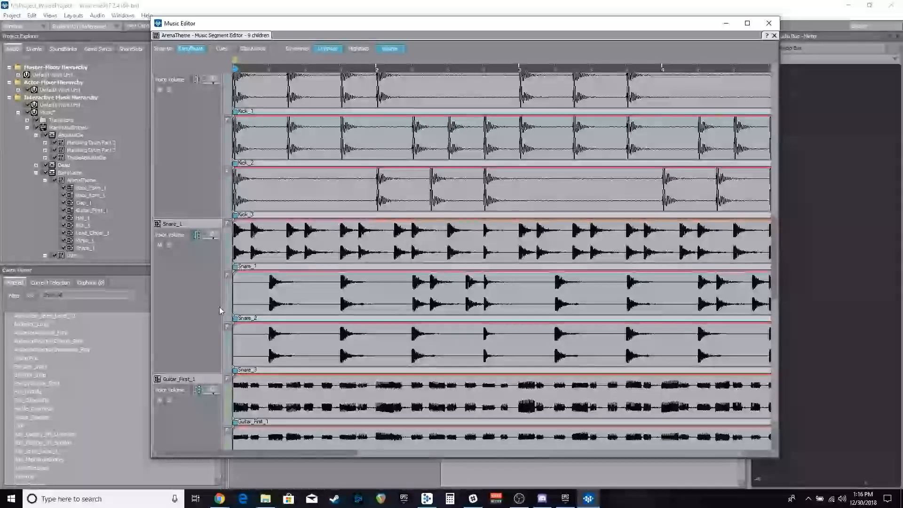
pyautogui.moveTo(535, 27); pyautogui.dragTo(572, 39)
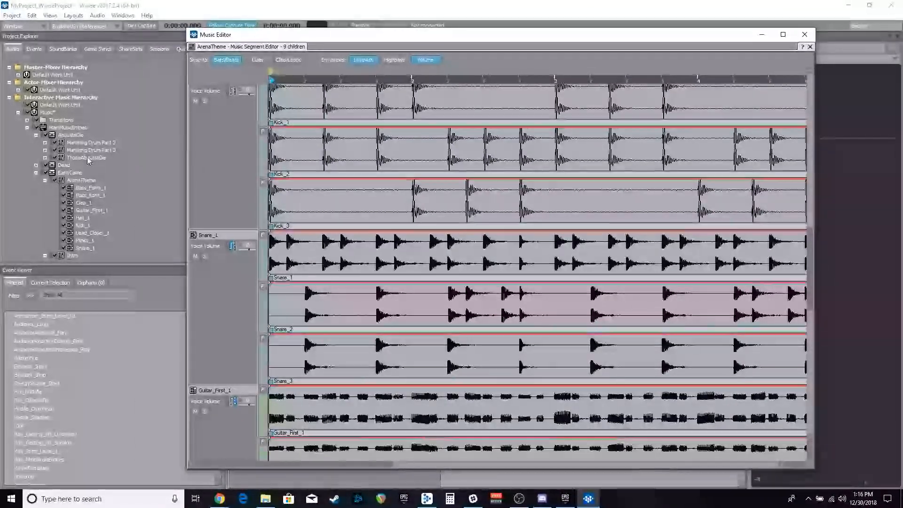
pyautogui.click(82, 188)
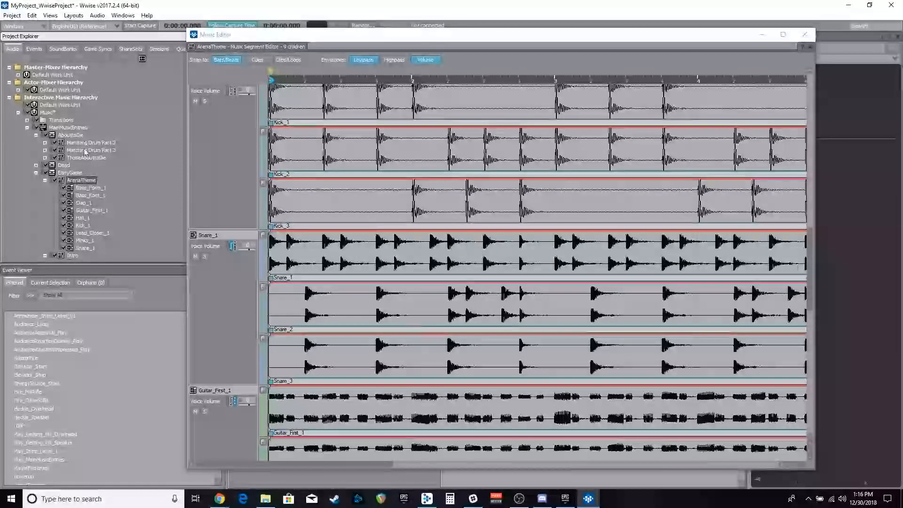
pyautogui.press('space')
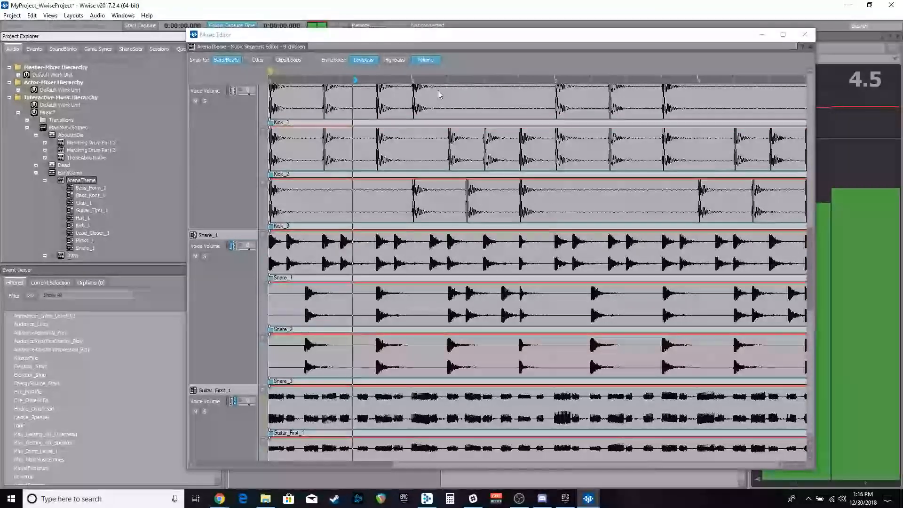
pyautogui.moveTo(466, 38); pyautogui.dragTo(319, 10)
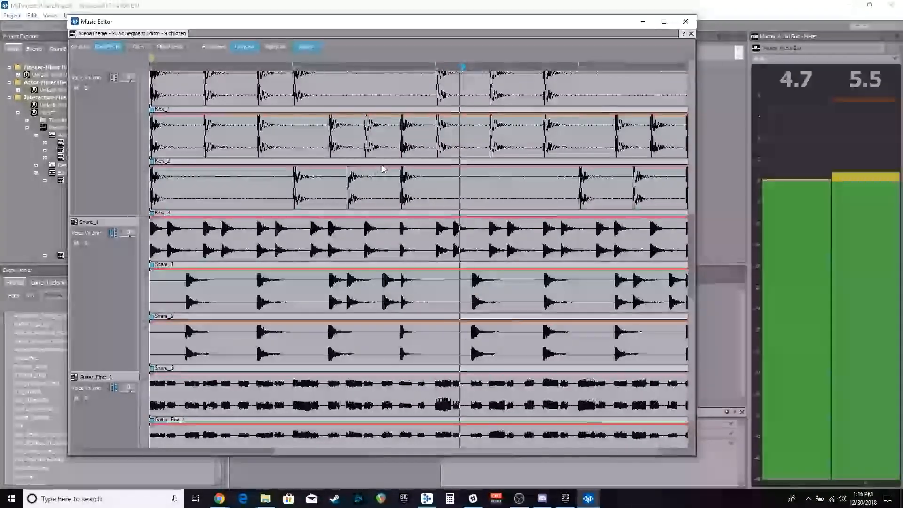
pyautogui.press('space')
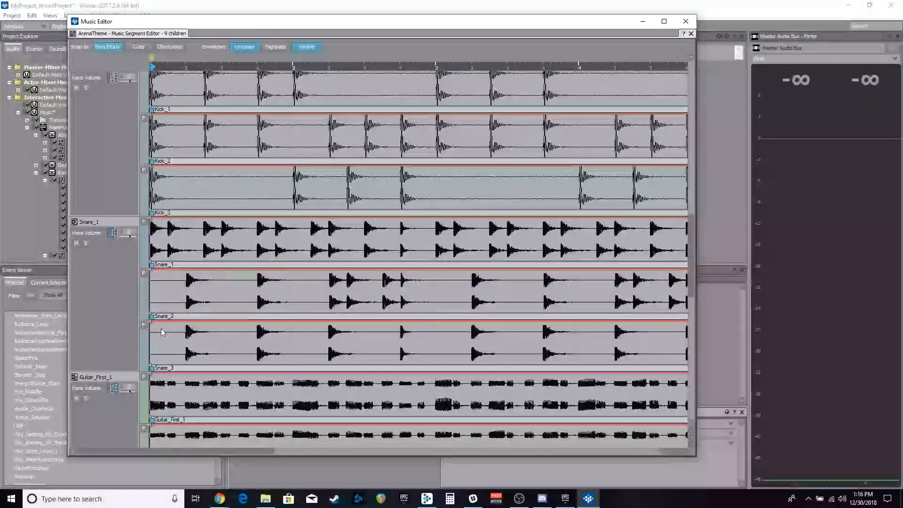
# - Review ArenaTheme's sub-tracks from the kicks down to Lead_Closer_1 and close the Music Editor
pyautogui.moveTo(527, 27)
pyautogui.mouseDown()
pyautogui.moveTo(505, 37)
pyautogui.moveTo(528, 34)
pyautogui.mouseUp()
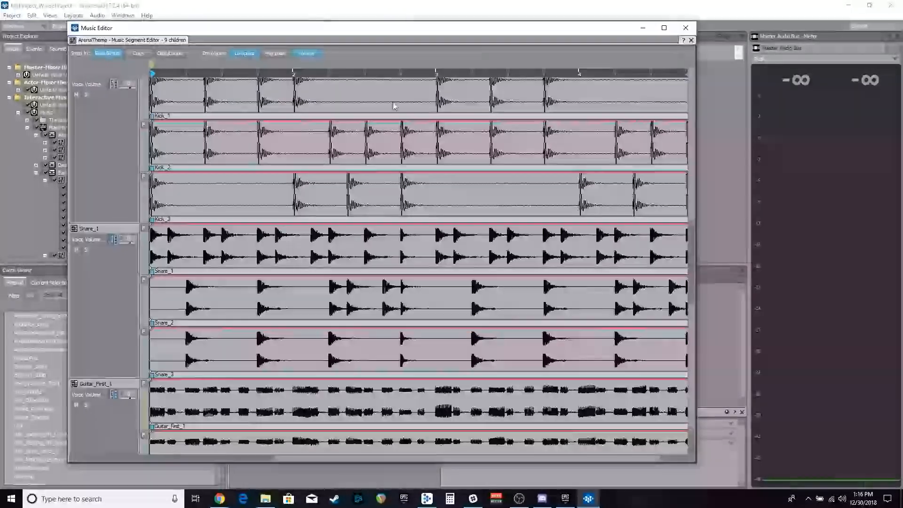
pyautogui.scroll(5, 120, 205)
pyautogui.scroll(-4, 220, 152)
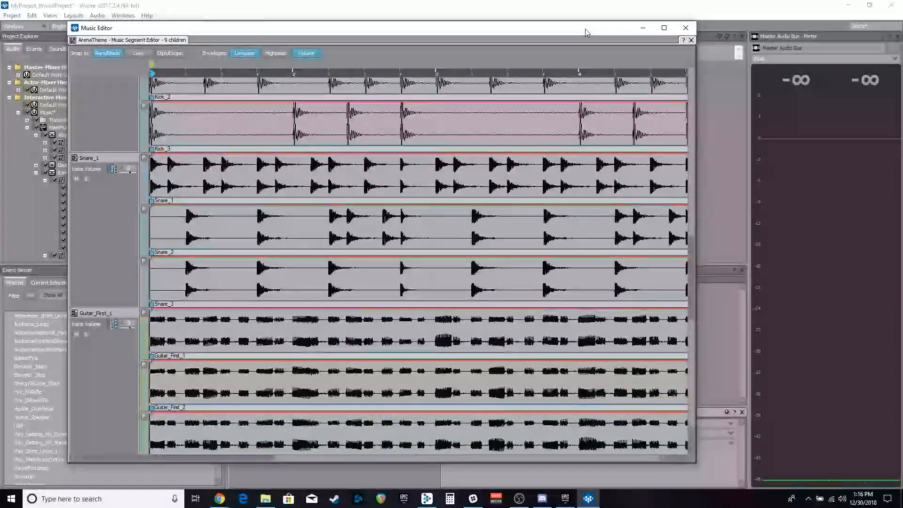
pyautogui.moveTo(530, 29); pyautogui.dragTo(537, 25)
pyautogui.scroll(-1, 265, 257)
pyautogui.scroll(-6, 266, 253)
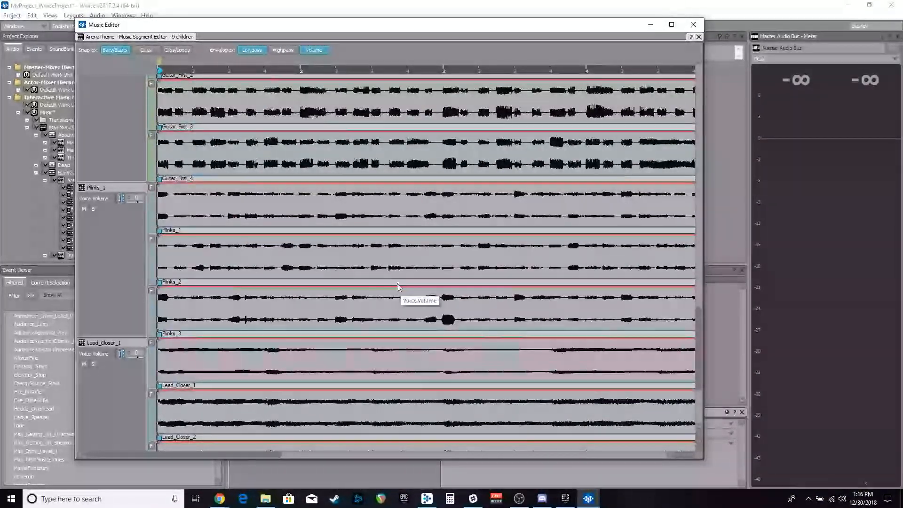
pyautogui.moveTo(417, 29); pyautogui.dragTo(401, 178)
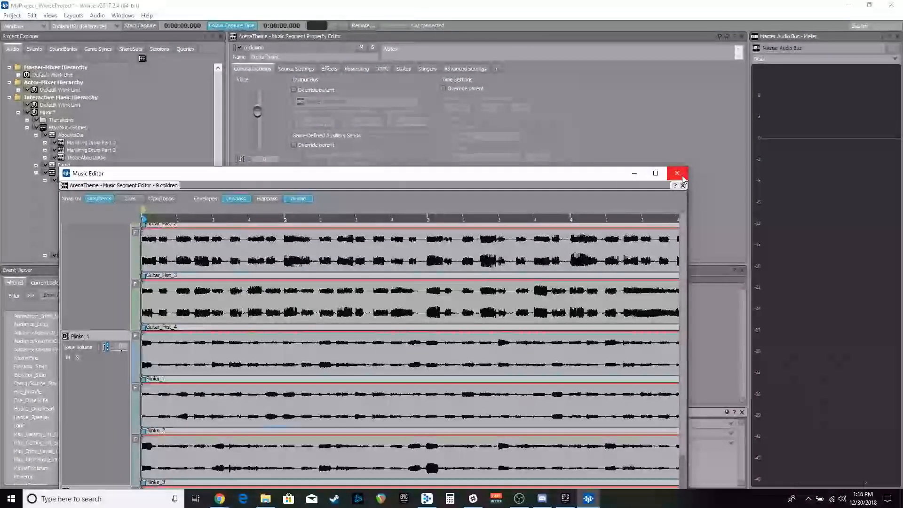
pyautogui.click(677, 174)
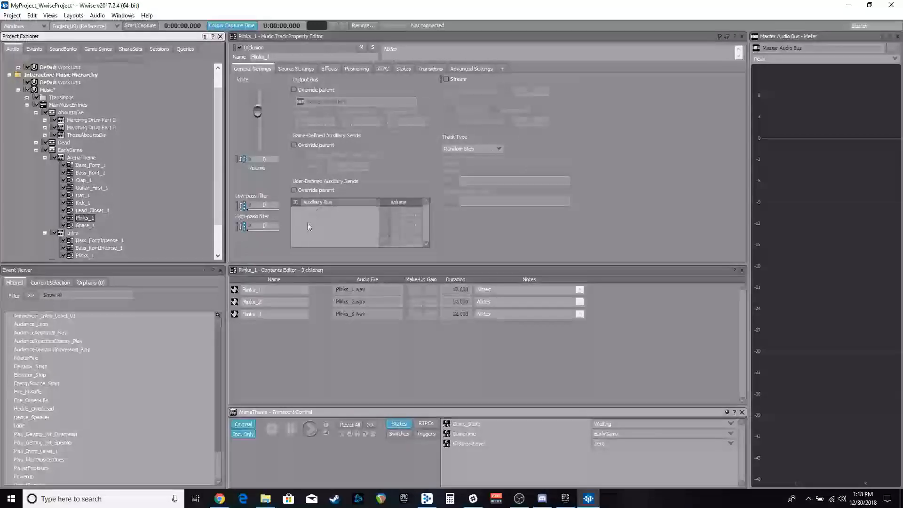
# - Show the state settings of ArenaTheme's Plinks_1 track and play the ArenaTheme segment for a few seconds
pyautogui.click(403, 69)
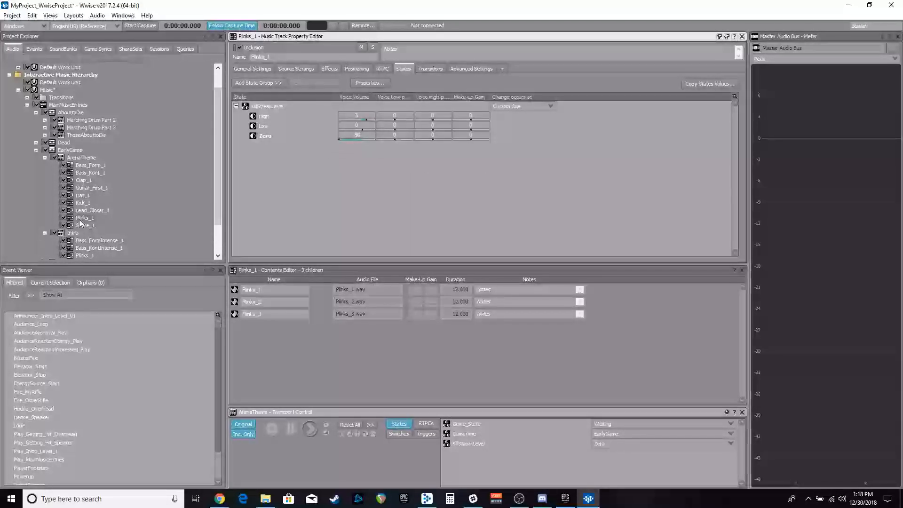
pyautogui.click(82, 159)
pyautogui.press('space')
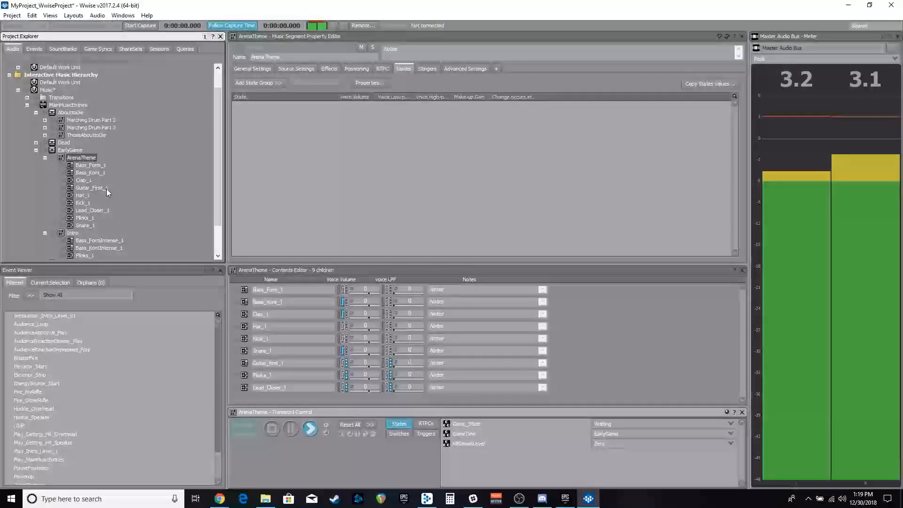
pyautogui.press('space')
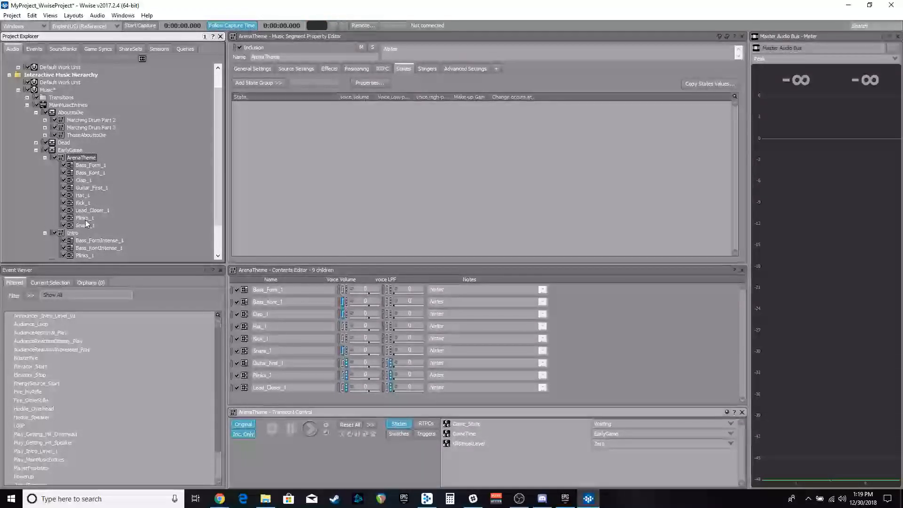
# - Show the state settings of ArenaTheme's Plinks_1 track and make its KillStreakLevel changes occur at Next Cue
pyautogui.click(108, 217)
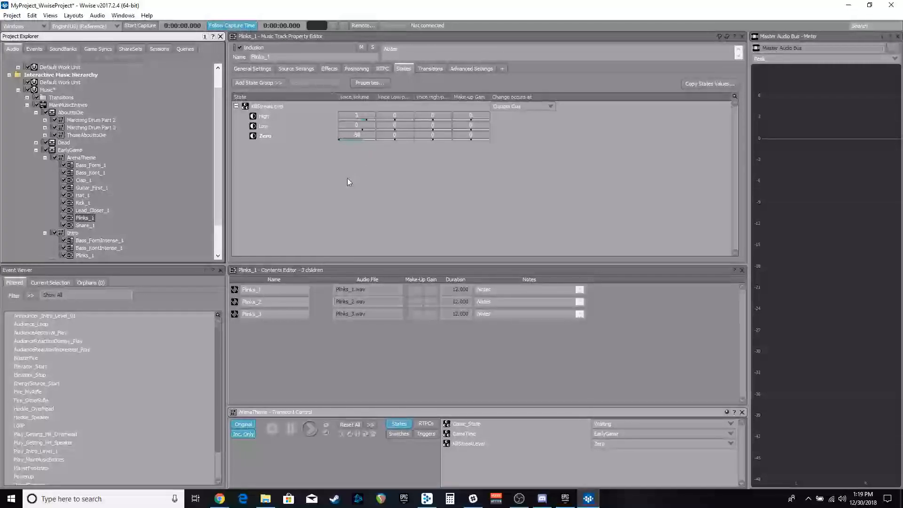
pyautogui.click(624, 445)
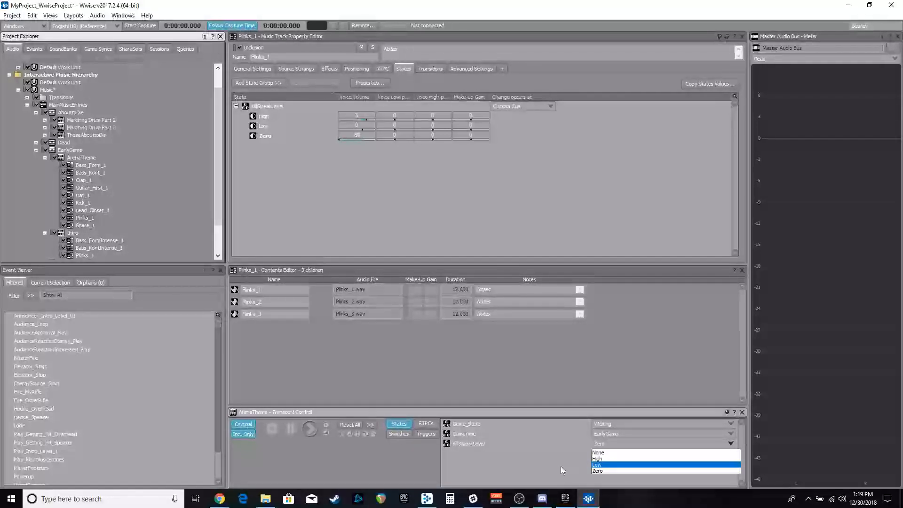
pyautogui.click(602, 470)
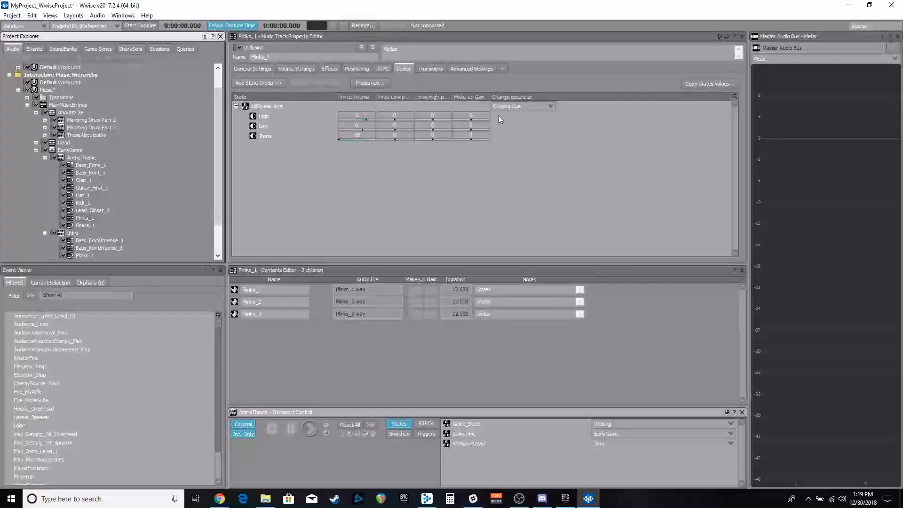
pyautogui.click(520, 109)
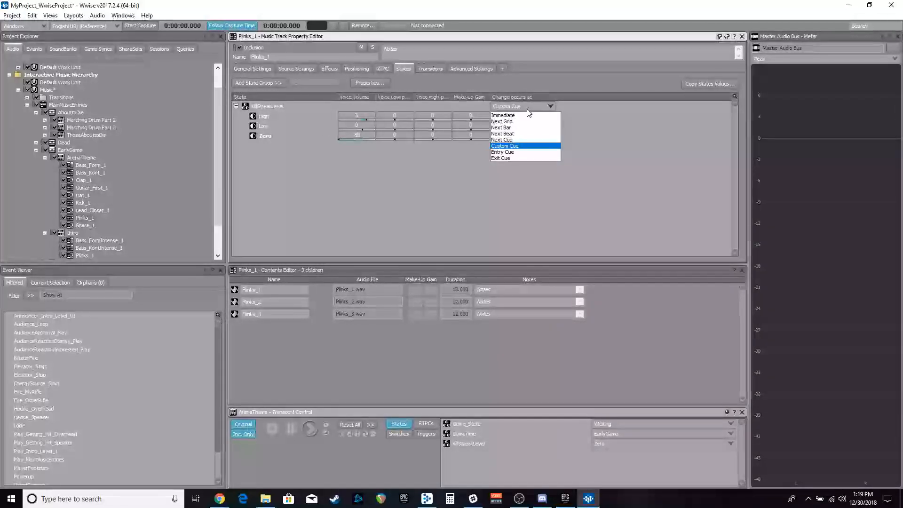
pyautogui.click(503, 140)
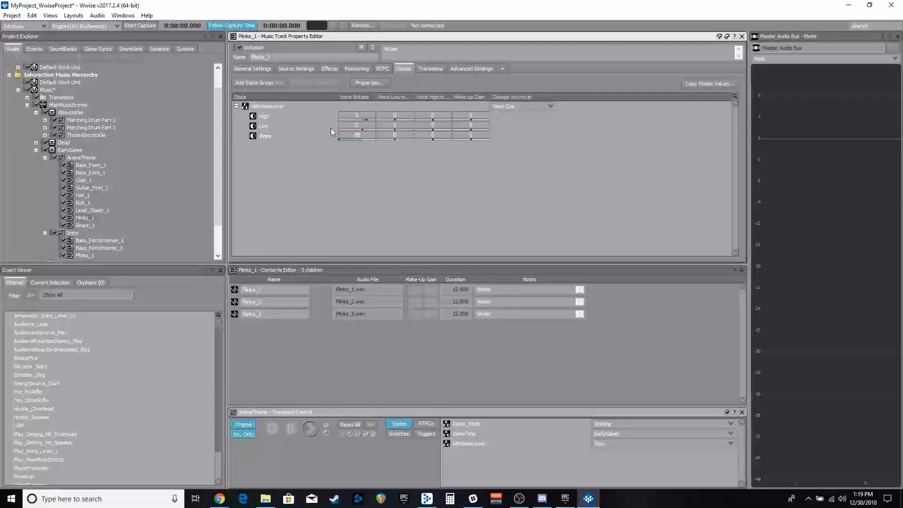
# - Examine the KillStreakLevel state volumes of the Lead_Closer_1 and Guitar_First_1 tracks
pyautogui.click(92, 210)
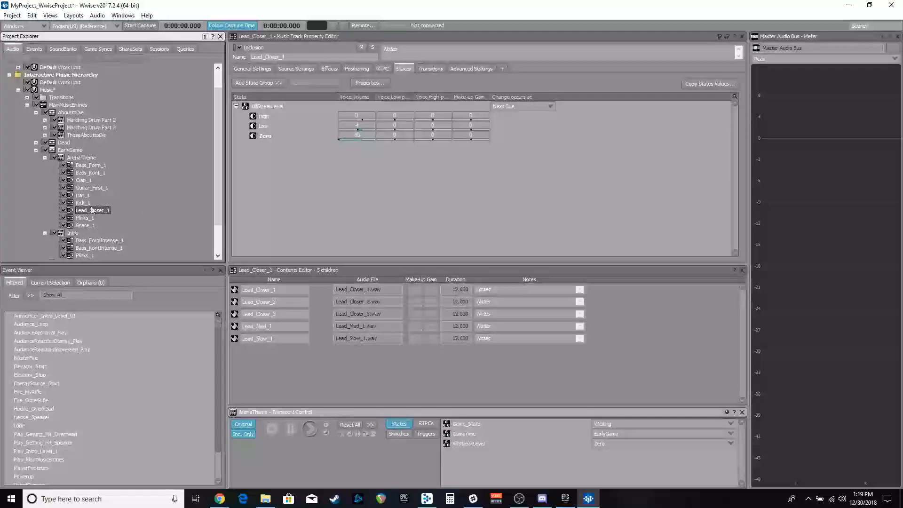
pyautogui.click(85, 188)
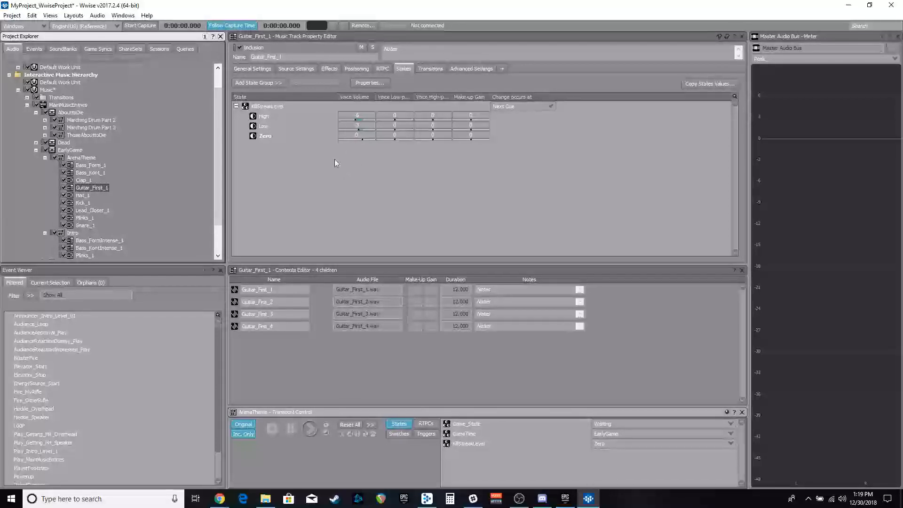
# - With ArenaTheme selected, set the preview's Game_State to Combat and its ApprovalRating parameter to about 38
pyautogui.click(82, 159)
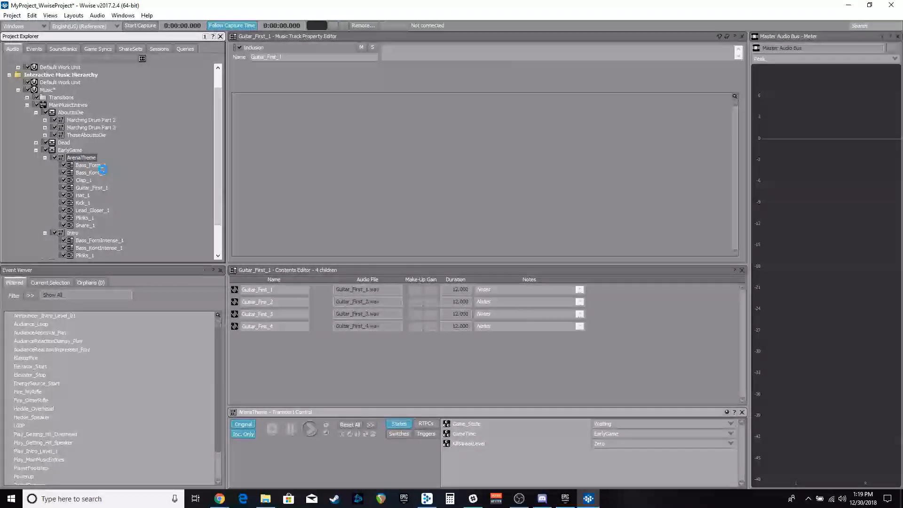
pyautogui.click(611, 424)
pyautogui.click(611, 439)
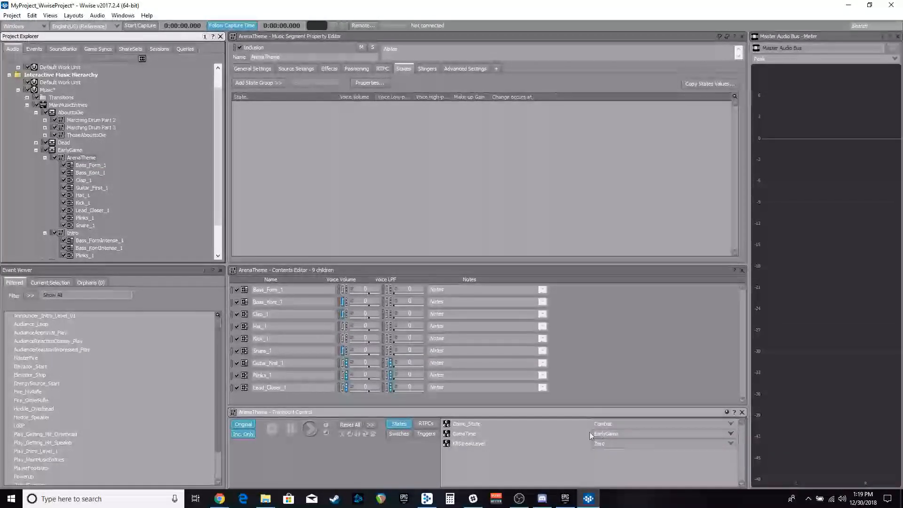
pyautogui.click(426, 424)
pyautogui.click(724, 427)
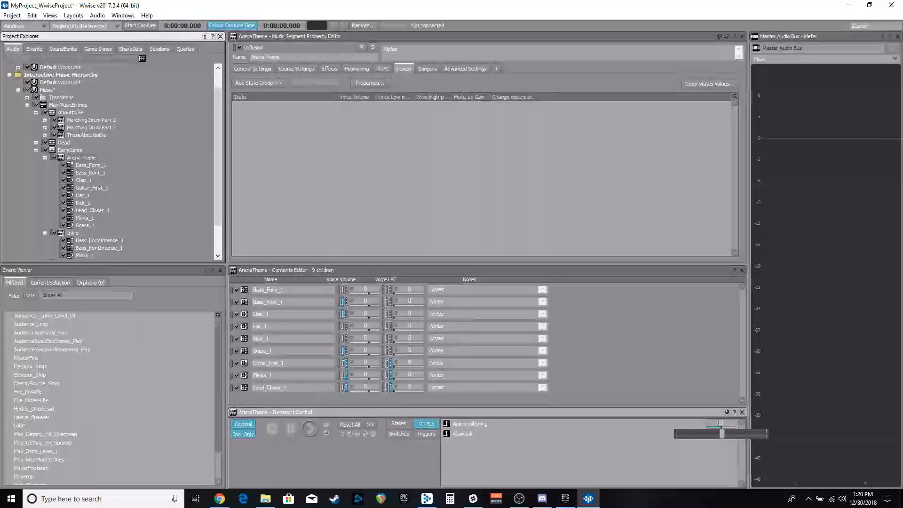
# - Audition MainMusicEntries in the Combat state while changing KillStreakLevel to Low, and stop playback
pyautogui.click(398, 423)
pyautogui.click(611, 442)
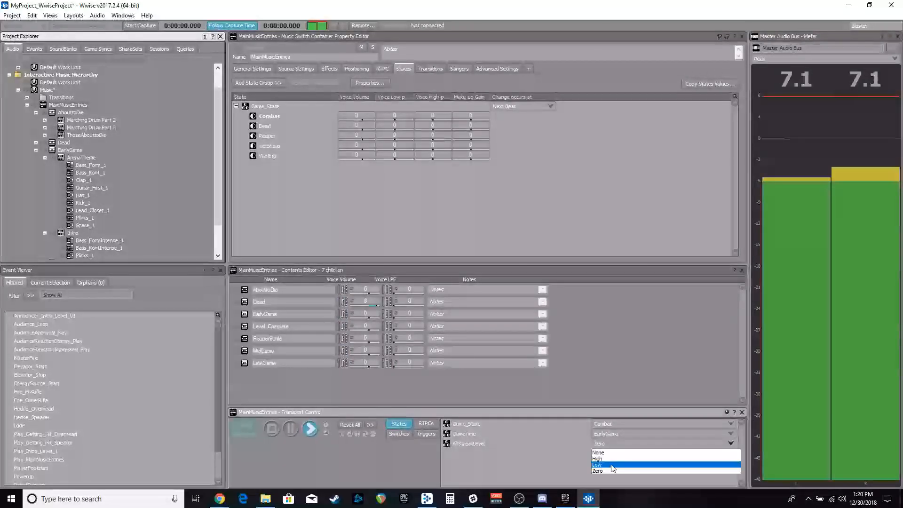
pyautogui.click(611, 465)
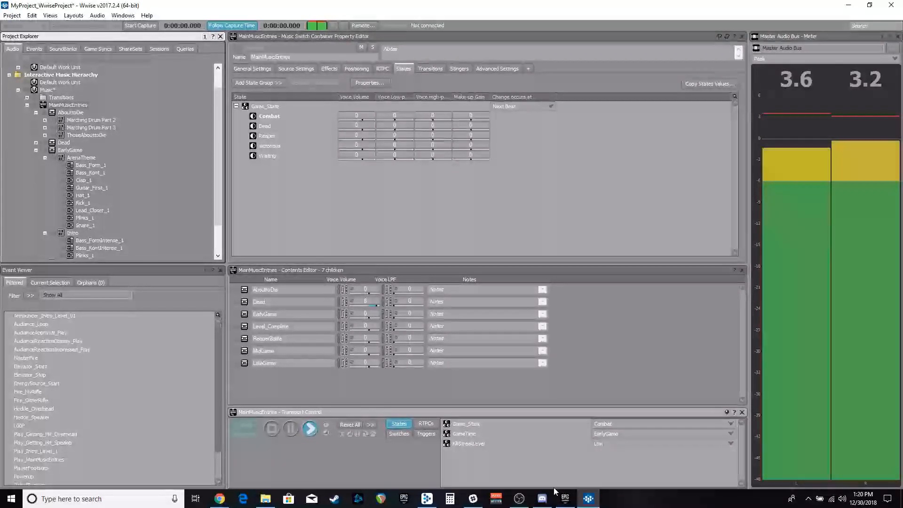
pyautogui.click(611, 443)
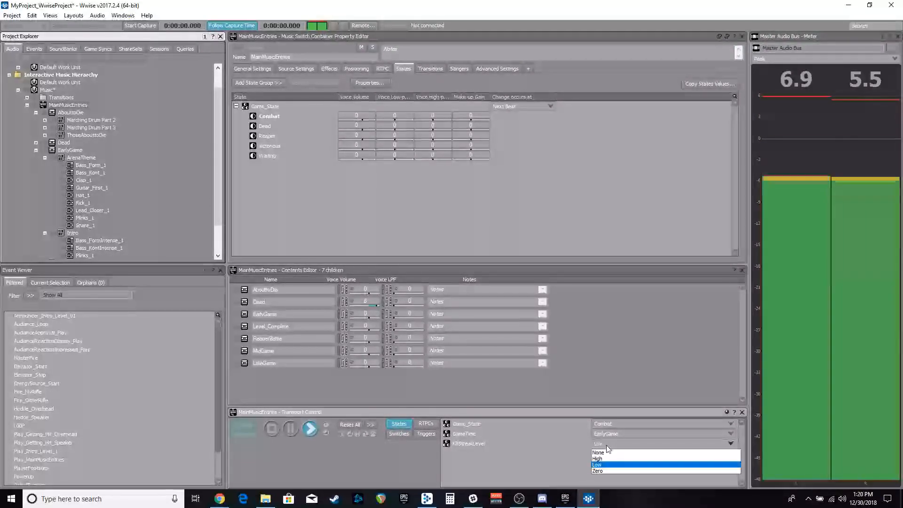
pyautogui.click(604, 451)
pyautogui.press('space')
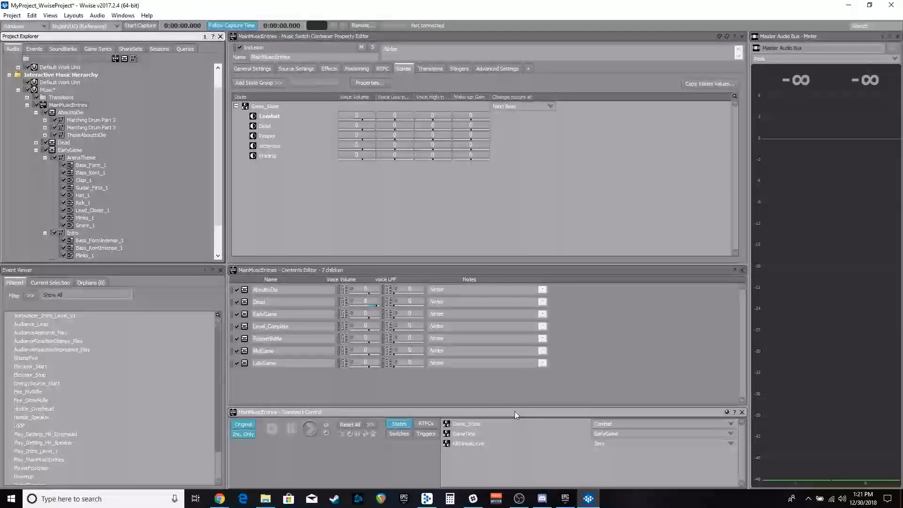
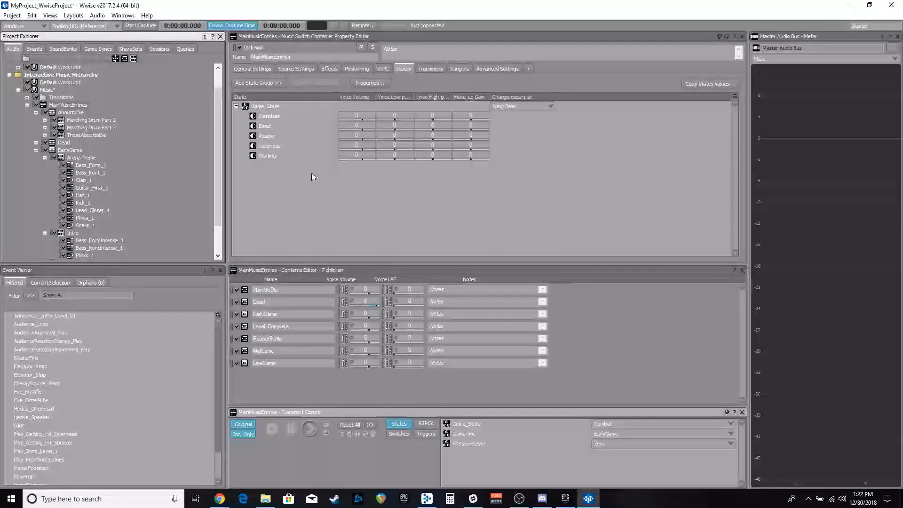
# - Examine the ApprovalRating curves that control the voice volume of EarlyGame's Snare_1 and Clap_1 tracks
pyautogui.scroll(-2, 207, 213)
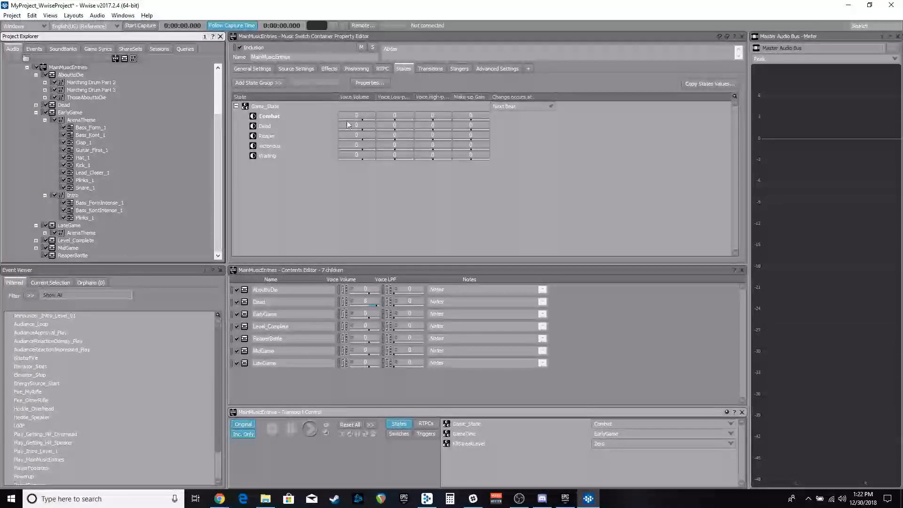
pyautogui.click(426, 424)
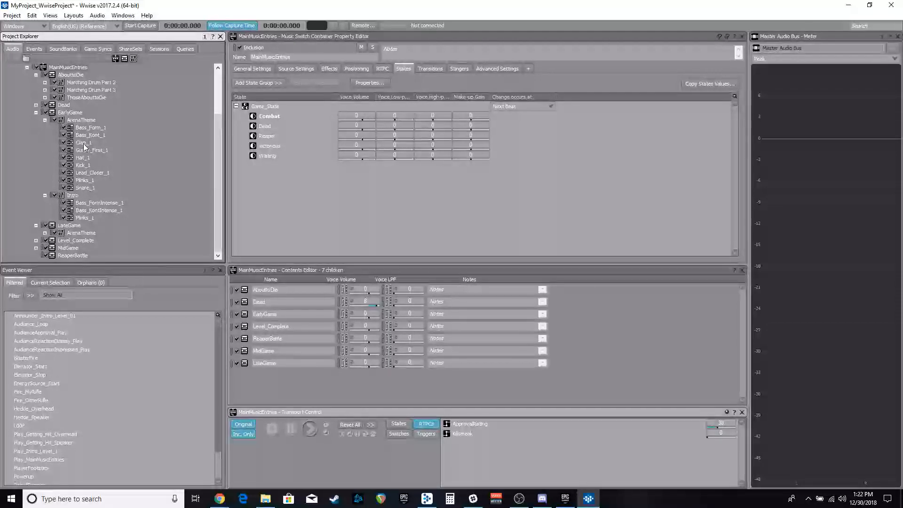
pyautogui.click(84, 145)
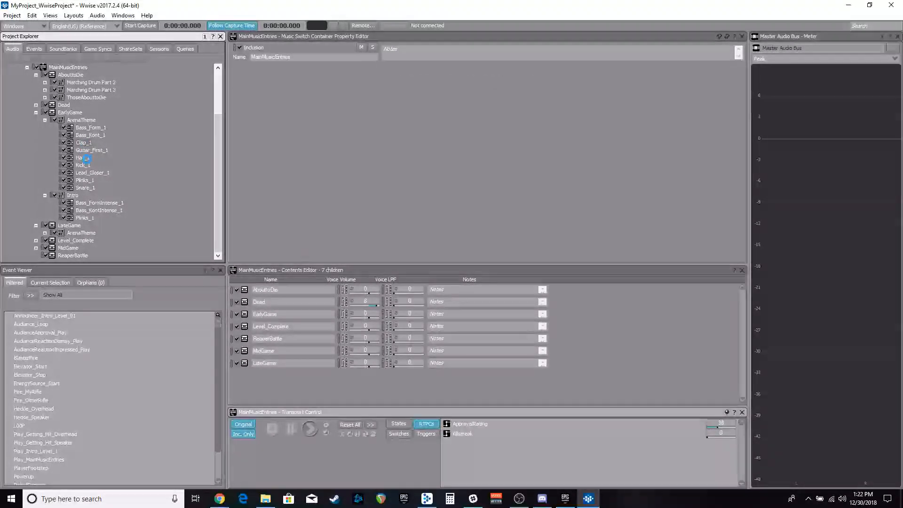
pyautogui.click(86, 159)
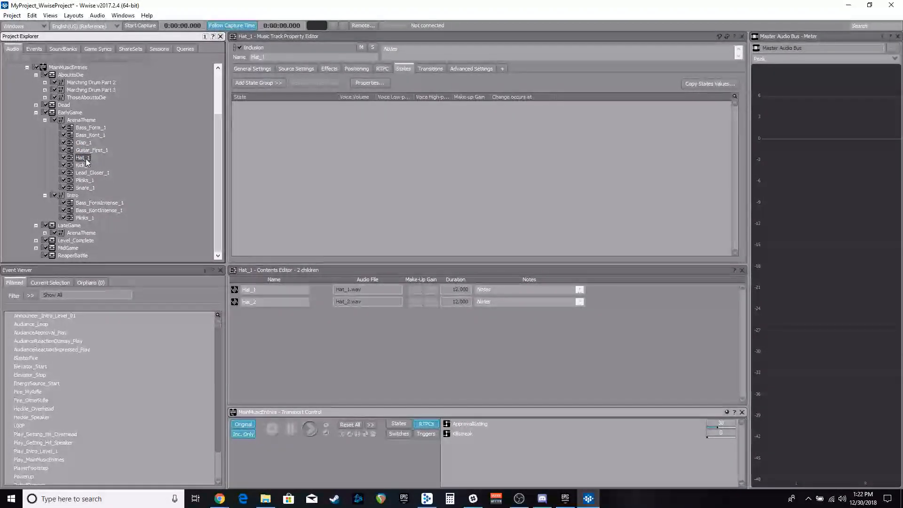
pyautogui.click(86, 187)
pyautogui.click(261, 69)
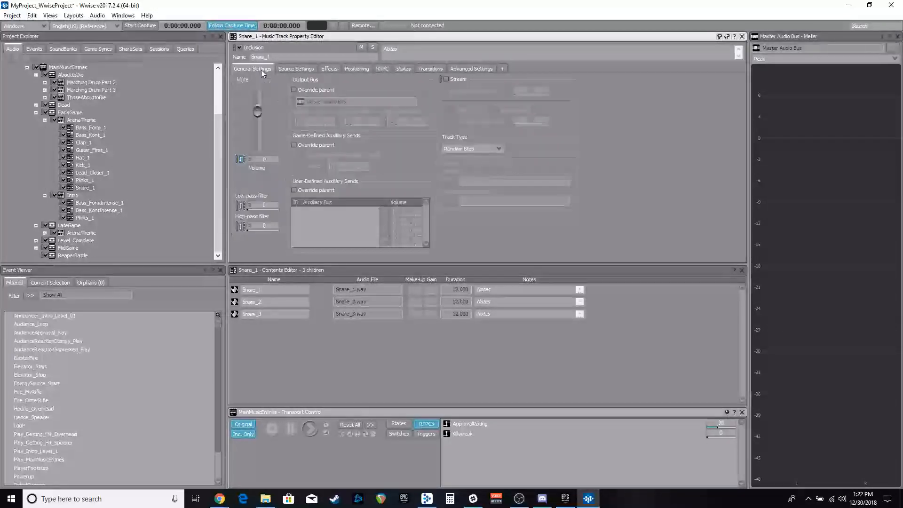
pyautogui.click(242, 160)
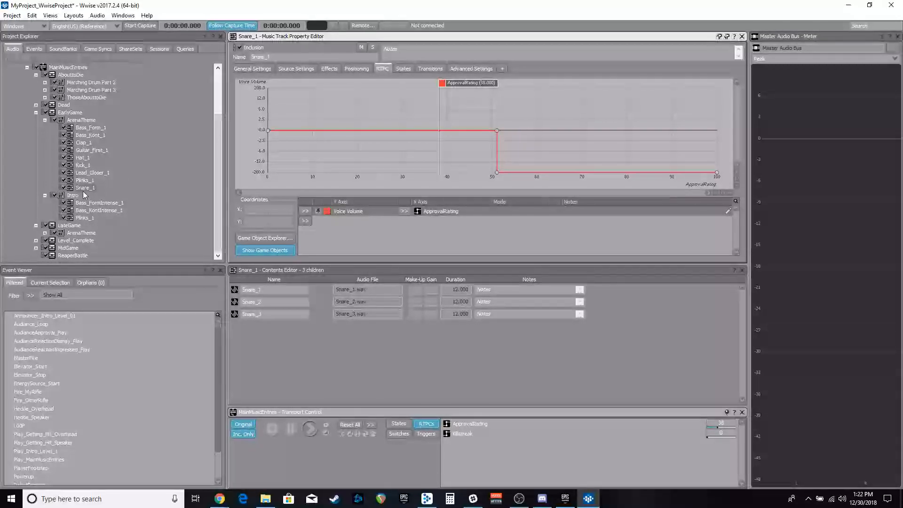
pyautogui.click(83, 143)
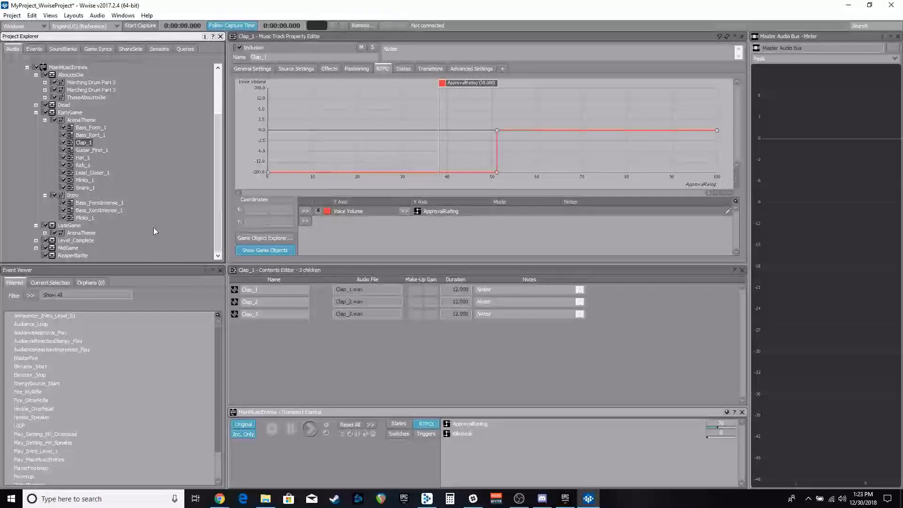
# - Play the MidGame playlist and raise the ApprovalRating parameter to about 57 and beyond during playback
pyautogui.click(71, 248)
pyautogui.press('space')
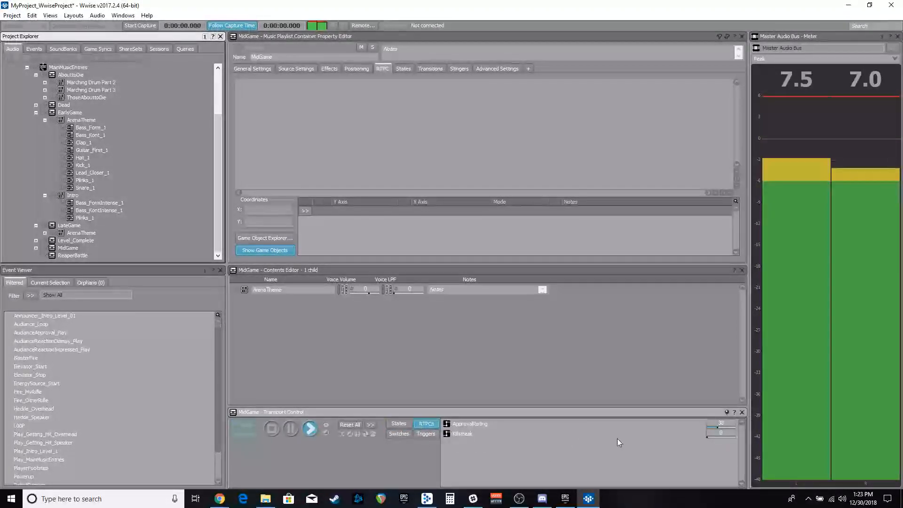
pyautogui.click(720, 423)
pyautogui.moveTo(723, 434); pyautogui.dragTo(727, 433)
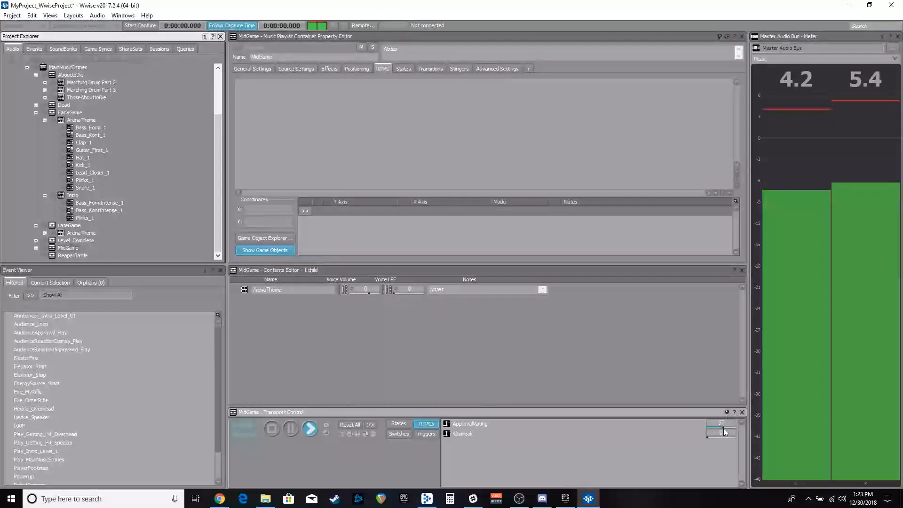
pyautogui.moveTo(723, 428); pyautogui.dragTo(727, 428)
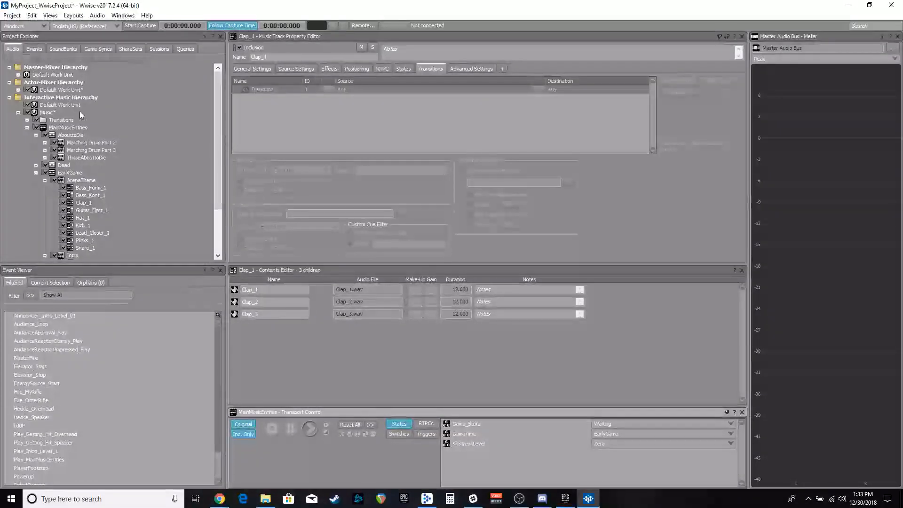
# - Review the game syncs: AnnouncerApprovalSwitch with its individual switches, the Game_State state group and the FloorMaterials switch group
pyautogui.click(89, 49)
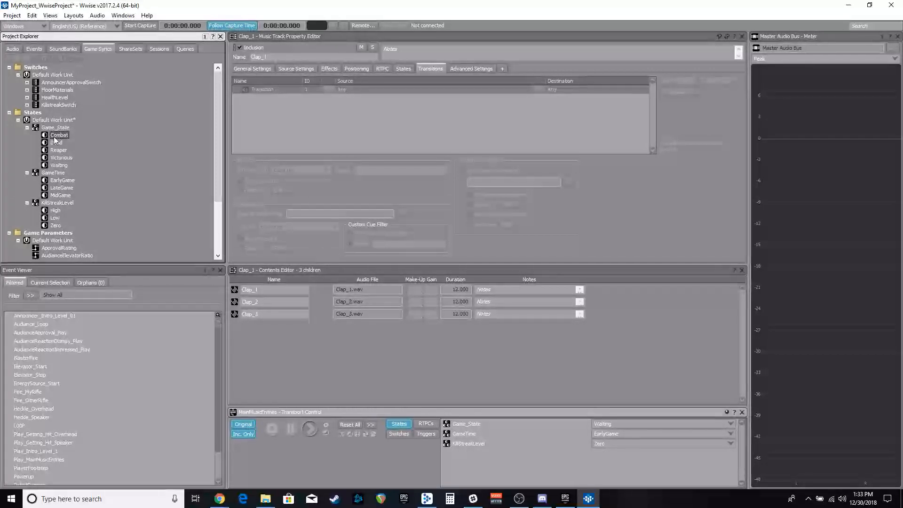
pyautogui.click(56, 82)
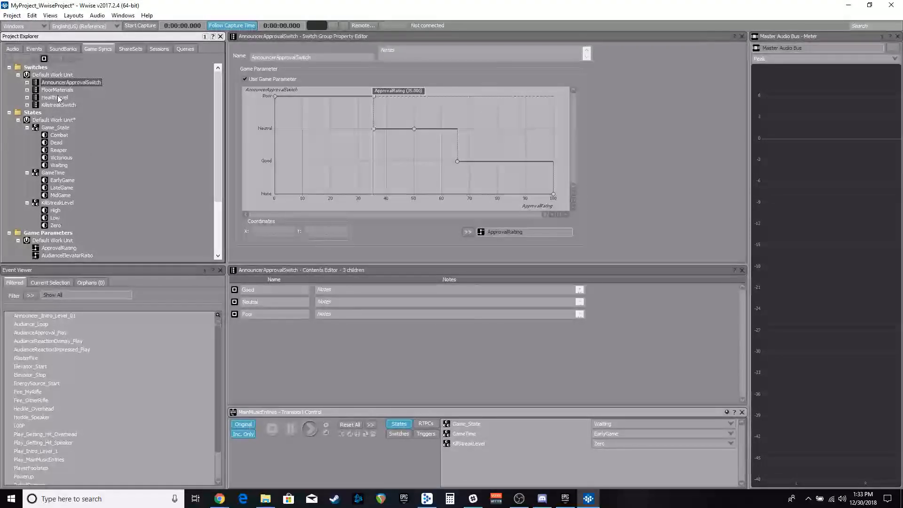
pyautogui.click(27, 82)
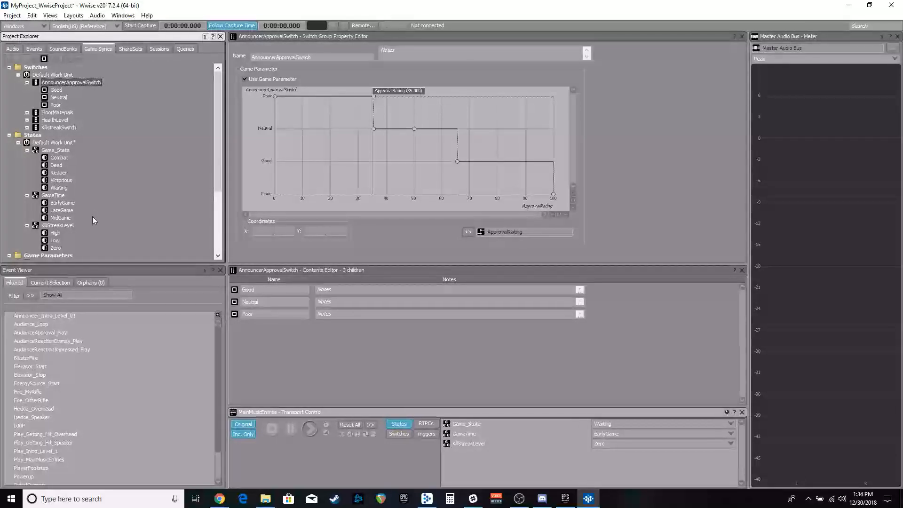
pyautogui.click(27, 83)
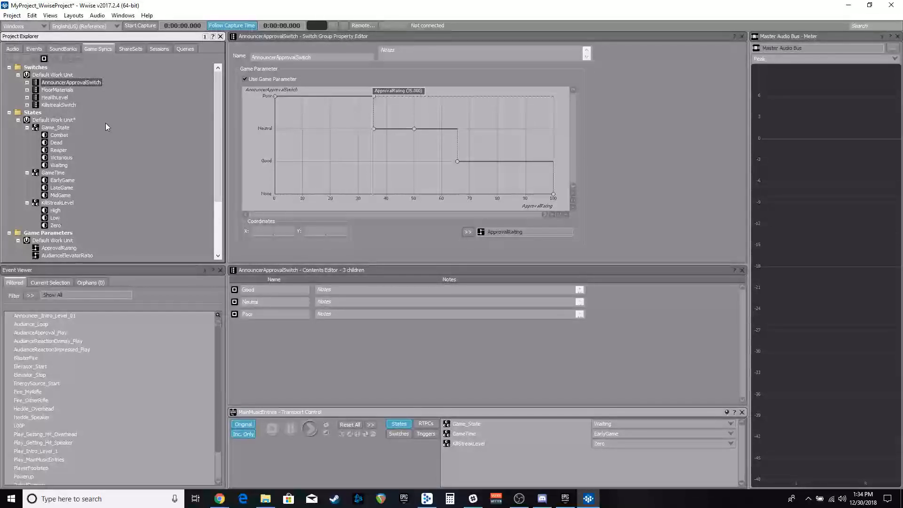
pyautogui.click(59, 128)
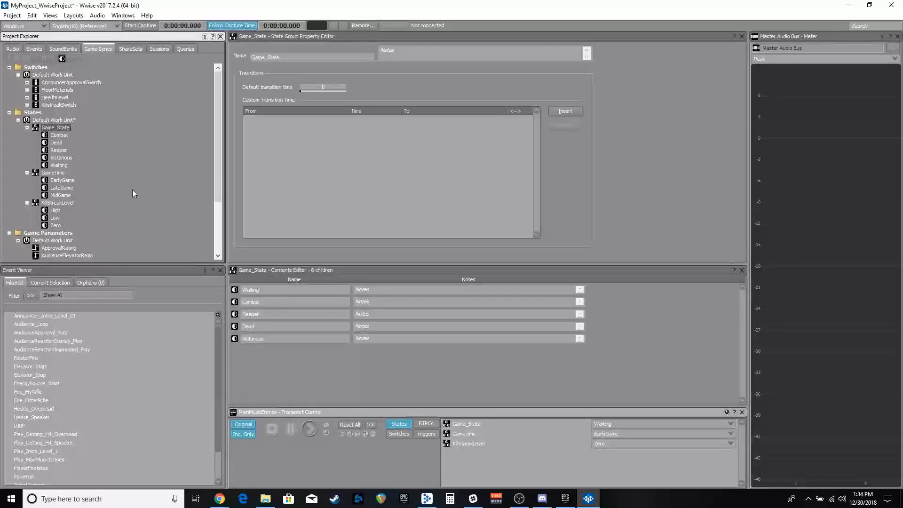
pyautogui.click(59, 90)
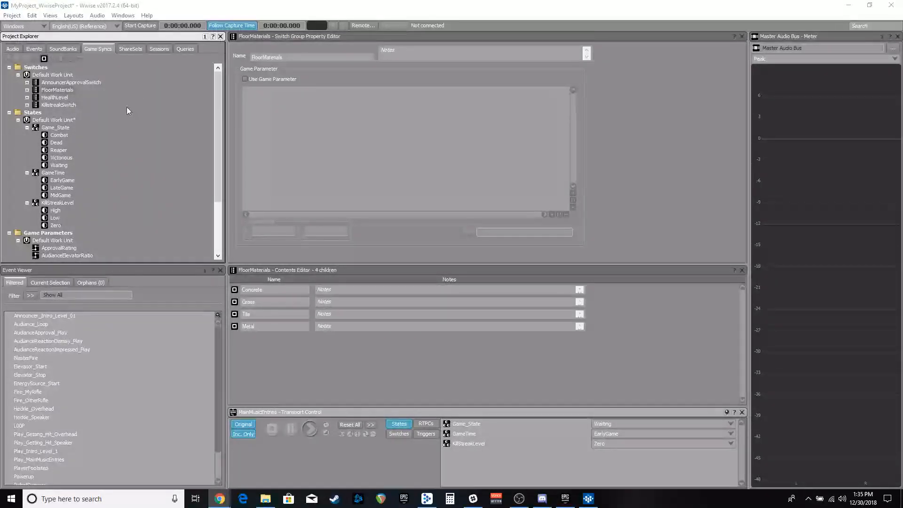
# - Return to the audio hierarchy and review the transition rules of the MainMusicEntries switch container
pyautogui.click(8, 45)
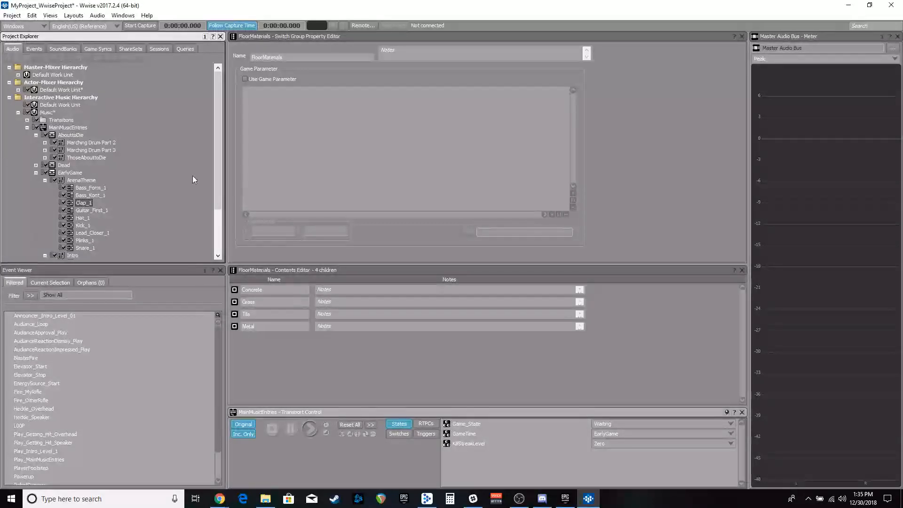
pyautogui.click(61, 128)
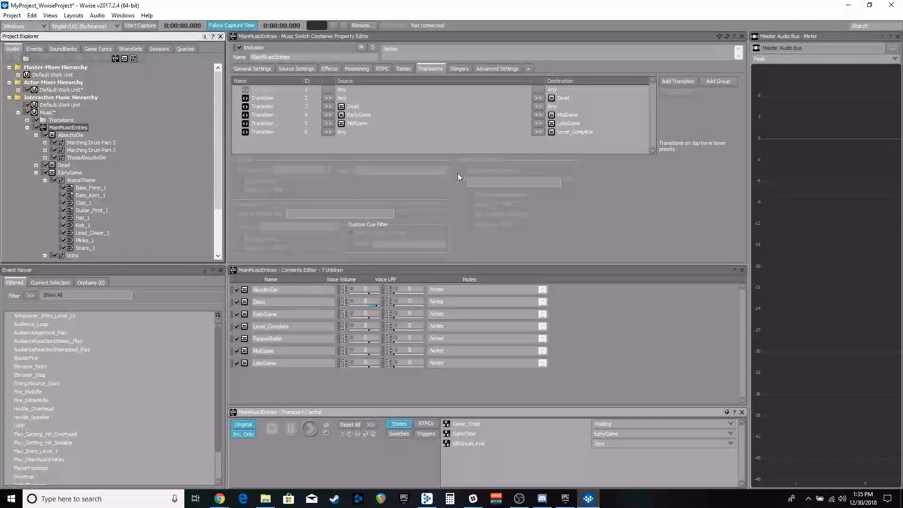
pyautogui.scroll(-3, 114, 165)
pyautogui.scroll(3, 109, 167)
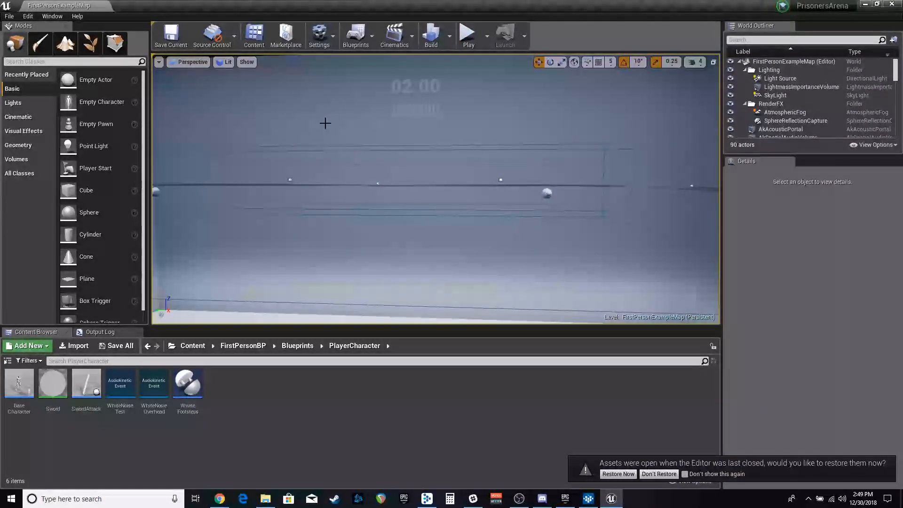
# - Switch to Unreal Editor, open the level blueprint and follow the Event BeginPlay chain to its Set State node
pyautogui.click(449, 36)
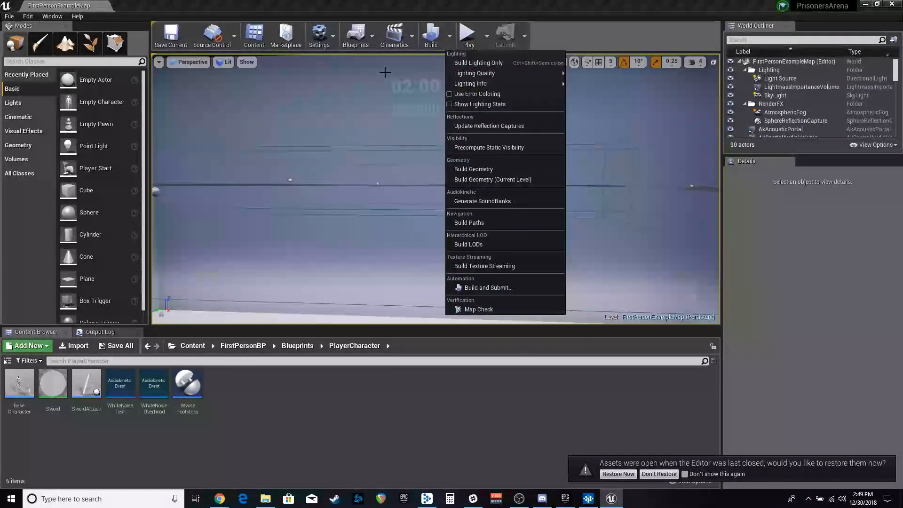
pyautogui.click(371, 38)
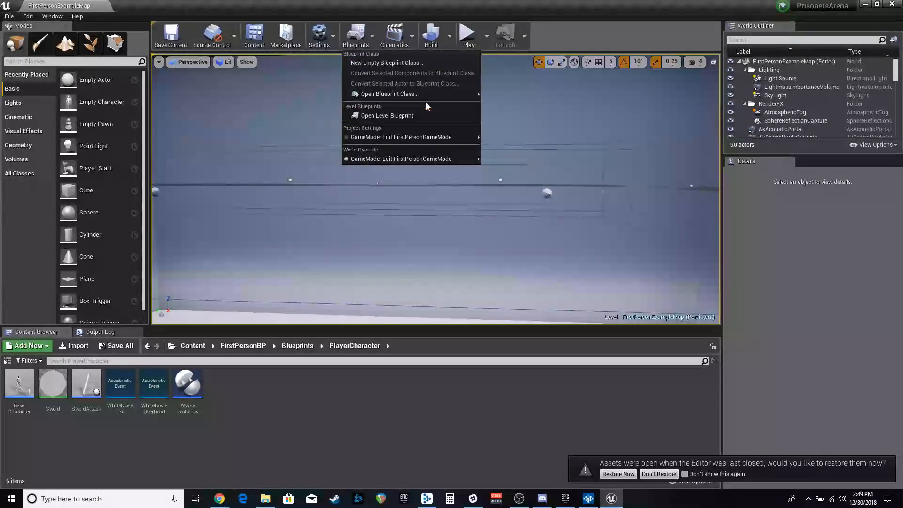
pyautogui.click(391, 116)
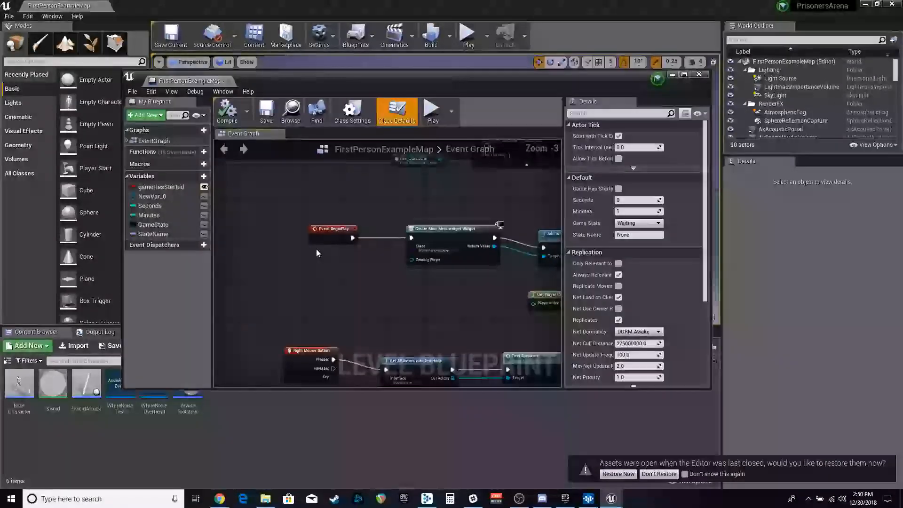
pyautogui.scroll(2, 316, 249)
pyautogui.moveTo(459, 297); pyautogui.dragTo(313, 289)
pyautogui.moveTo(456, 273); pyautogui.dragTo(243, 281)
pyautogui.moveTo(343, 265); pyautogui.dragTo(312, 267)
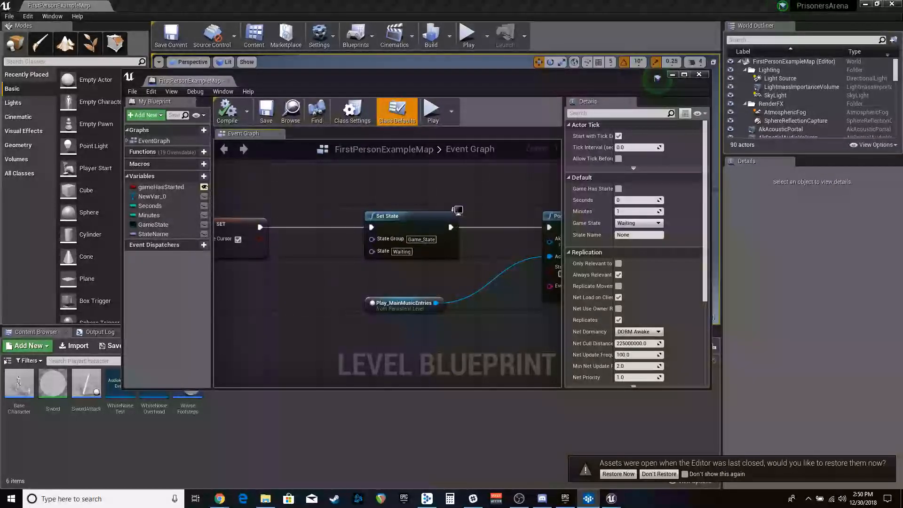
# - Compare the Set State node's Game_State group with the Wwise states, and examine the Post Event node for Play_MainMusicEntries
pyautogui.moveTo(902, 46); pyautogui.dragTo(797, 39)
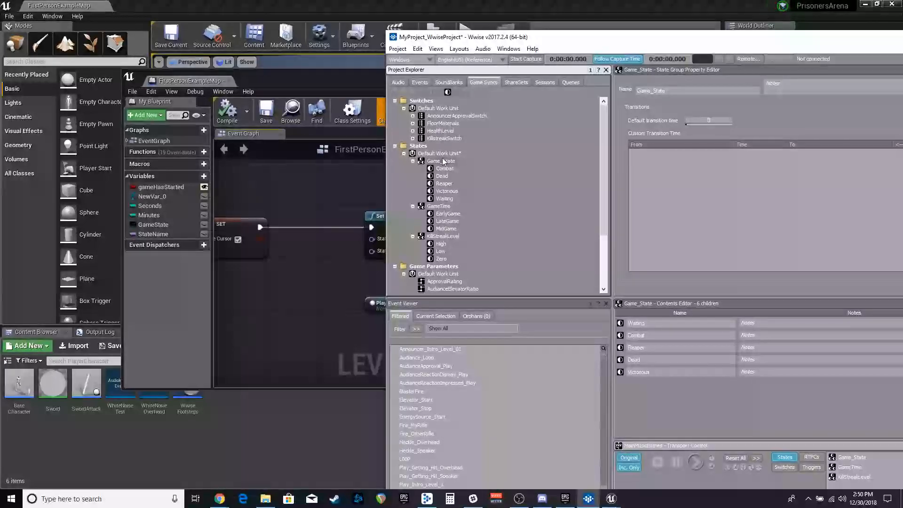
pyautogui.moveTo(725, 43); pyautogui.dragTo(902, 35)
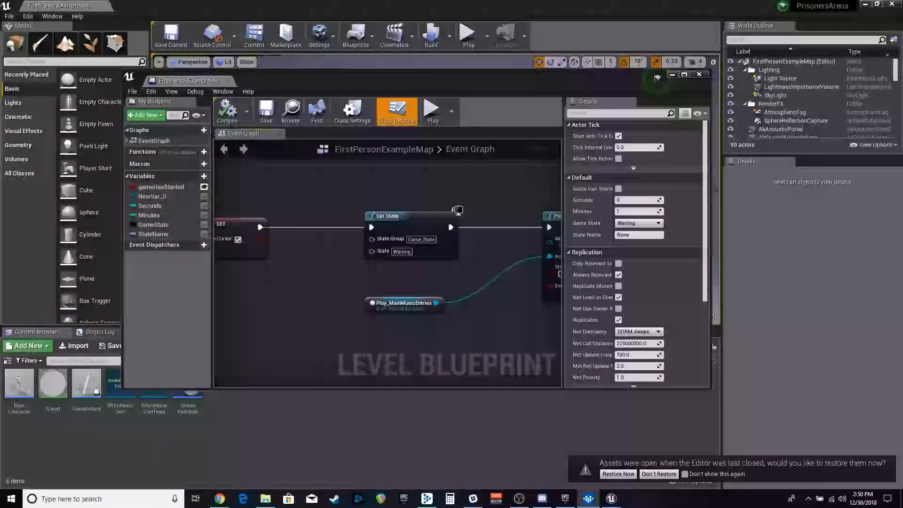
pyautogui.moveTo(517, 295); pyautogui.dragTo(371, 281)
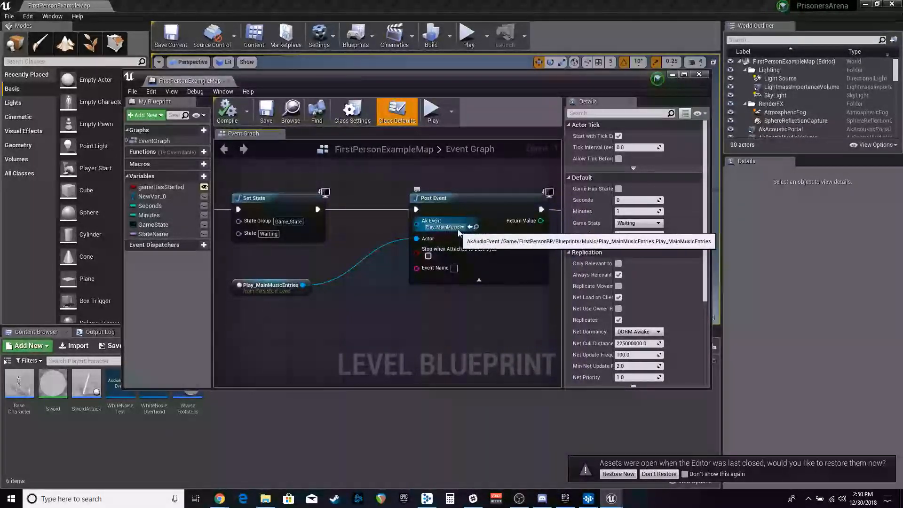
pyautogui.moveTo(391, 296); pyautogui.dragTo(357, 282)
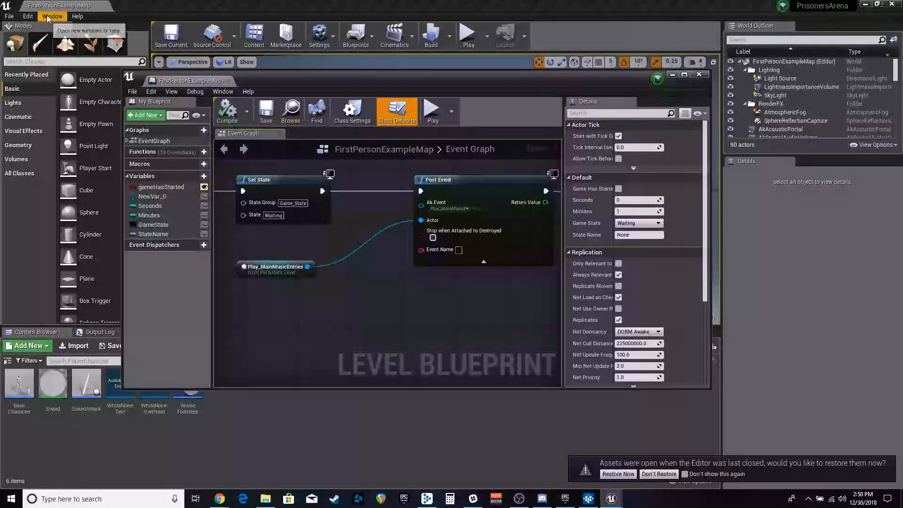
pyautogui.moveTo(377, 297); pyautogui.dragTo(356, 291)
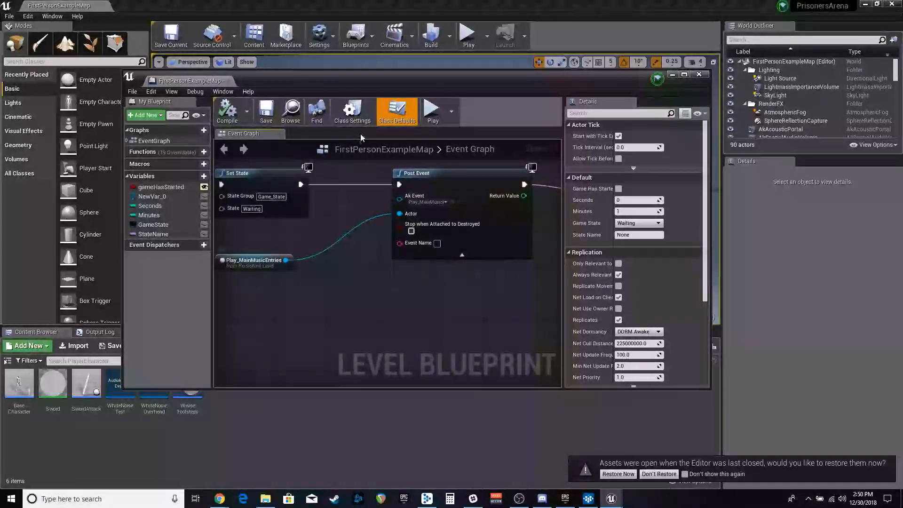
# - Move the level blueprint window aside to look at the sound actor in the level, and bring it back into view
pyautogui.moveTo(361, 82); pyautogui.dragTo(690, 189)
pyautogui.moveTo(257, 170)
pyautogui.mouseDown()
pyautogui.moveTo(283, 164)
pyautogui.moveTo(235, 169)
pyautogui.moveTo(256, 170)
pyautogui.mouseUp()
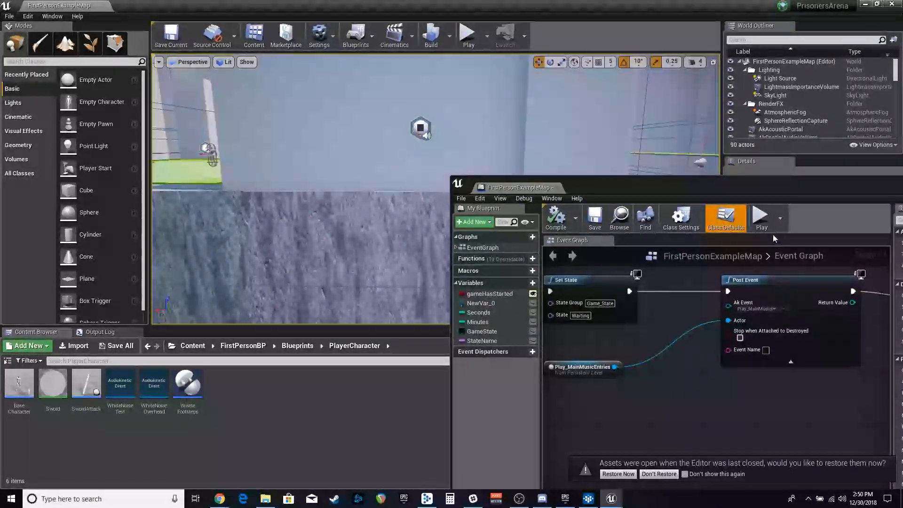
pyautogui.moveTo(696, 184); pyautogui.dragTo(470, 70)
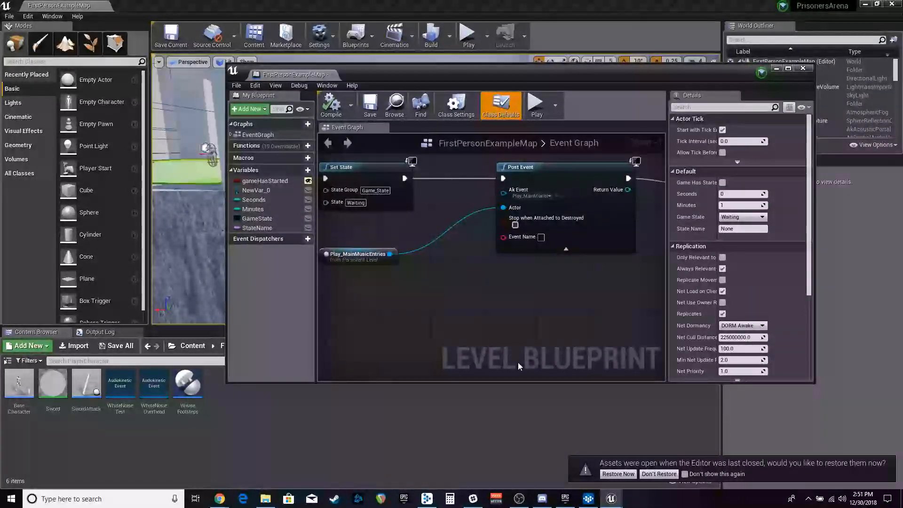
# - Examine how Post Event leads from the Waiting state to the Set State node for GameTime and EarlyGame
pyautogui.moveTo(528, 300); pyautogui.dragTo(422, 305)
pyautogui.moveTo(560, 289); pyautogui.dragTo(492, 302)
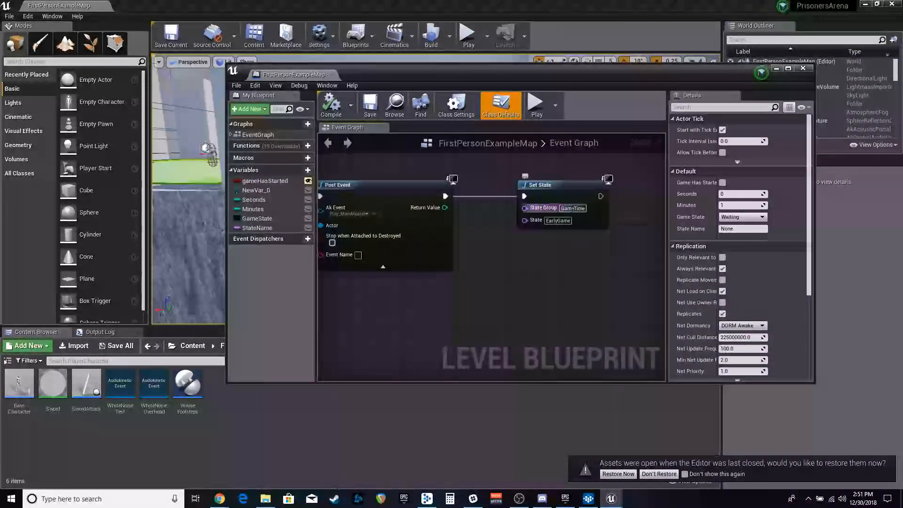
pyautogui.moveTo(372, 270); pyautogui.dragTo(557, 262)
pyautogui.scroll(-2, 558, 262)
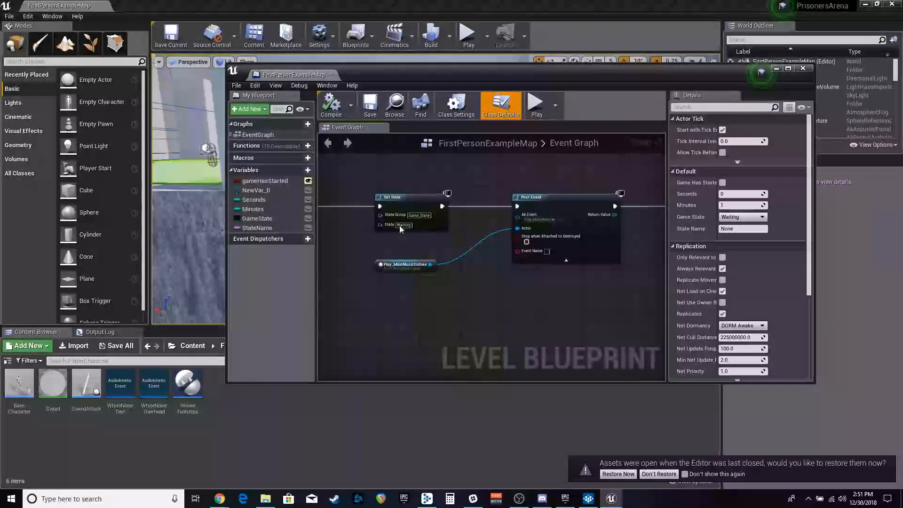
pyautogui.moveTo(446, 231); pyautogui.dragTo(482, 229)
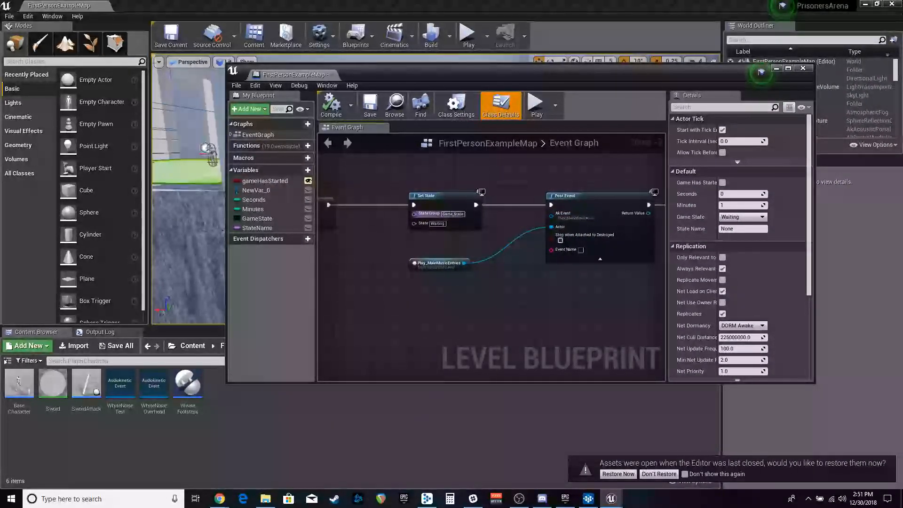
pyautogui.moveTo(520, 269); pyautogui.dragTo(354, 280)
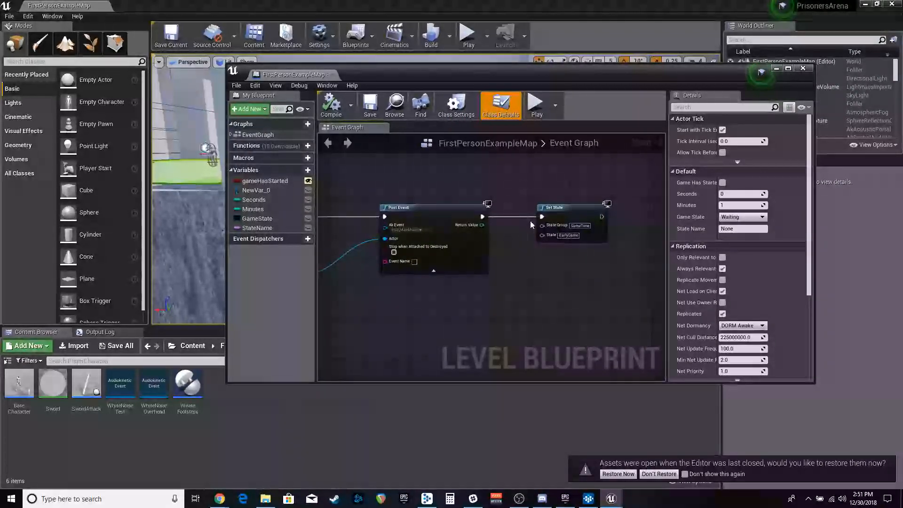
pyautogui.moveTo(585, 180); pyautogui.dragTo(525, 274)
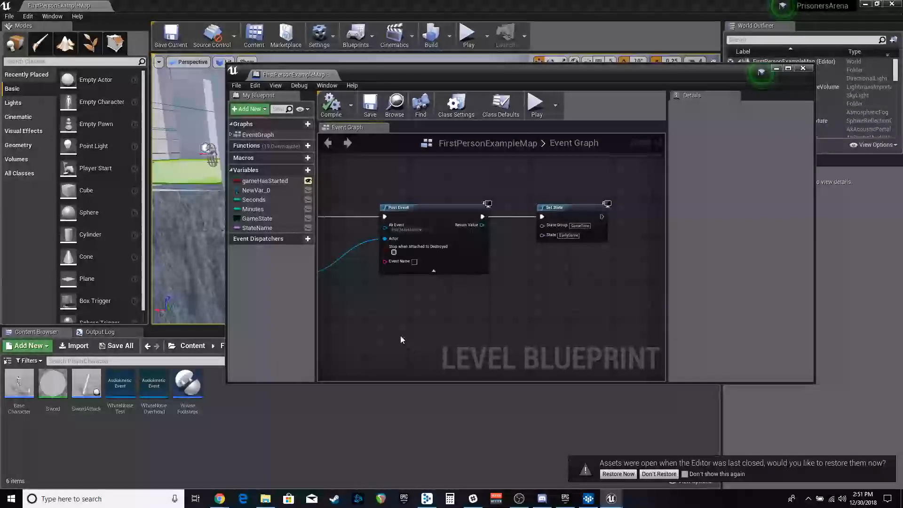
# - Review the connected Set State, Post Event and GameTime nodes again as one sequence
pyautogui.moveTo(407, 343); pyautogui.dragTo(485, 316)
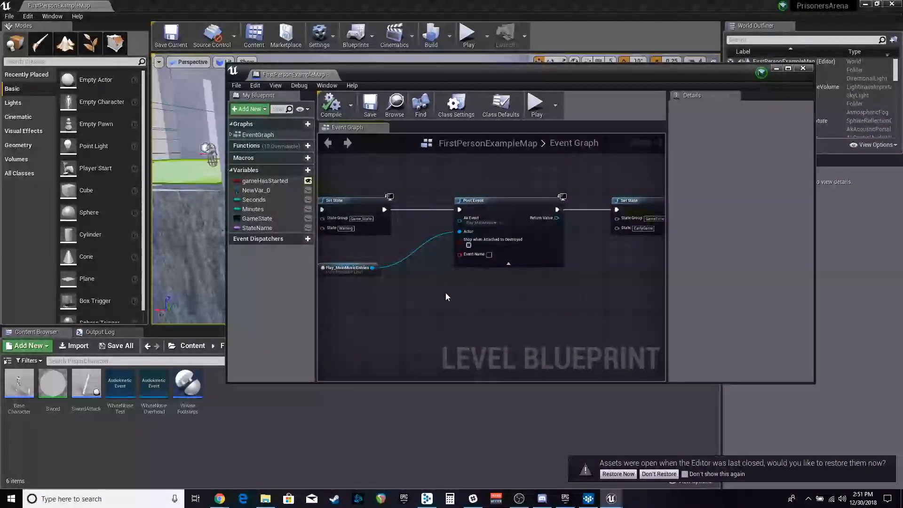
pyautogui.scroll(-2, 409, 284)
pyautogui.scroll(3, 416, 285)
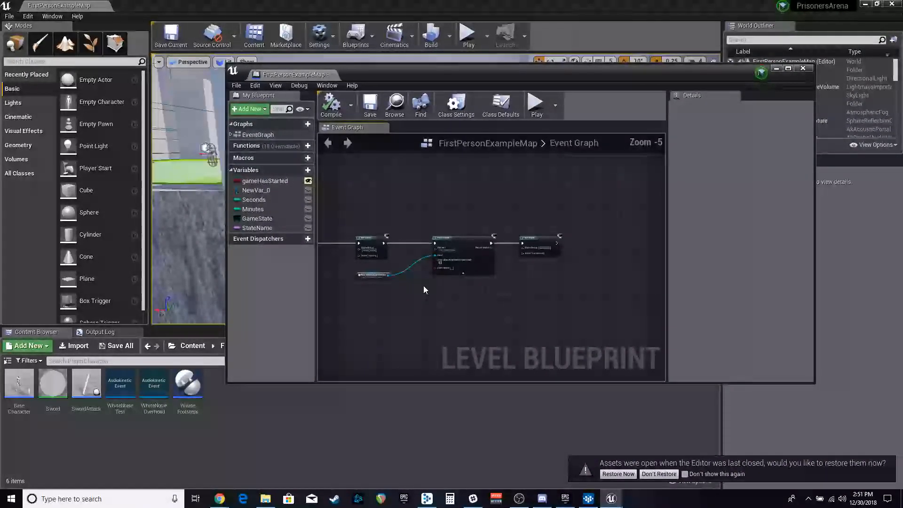
pyautogui.moveTo(409, 281); pyautogui.dragTo(464, 283)
pyautogui.moveTo(656, 239); pyautogui.dragTo(607, 217)
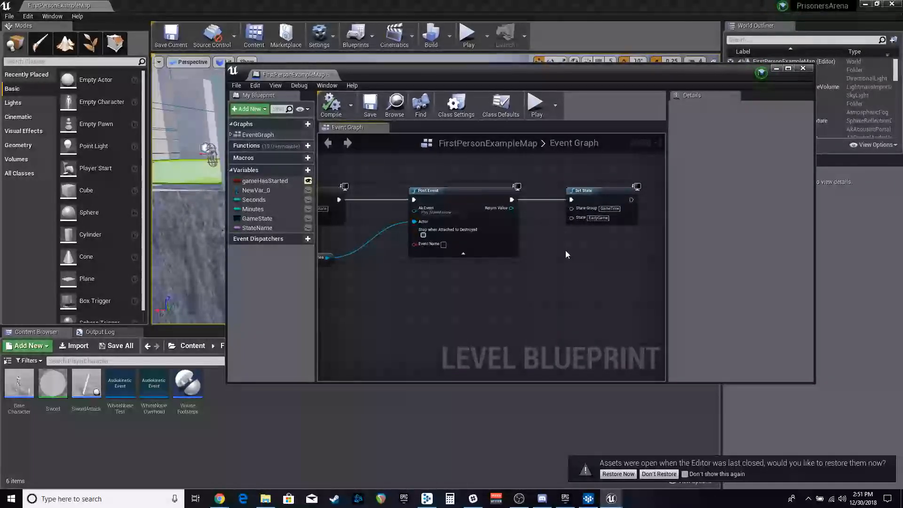
pyautogui.moveTo(444, 253); pyautogui.dragTo(546, 233)
pyautogui.moveTo(392, 171); pyautogui.dragTo(410, 186)
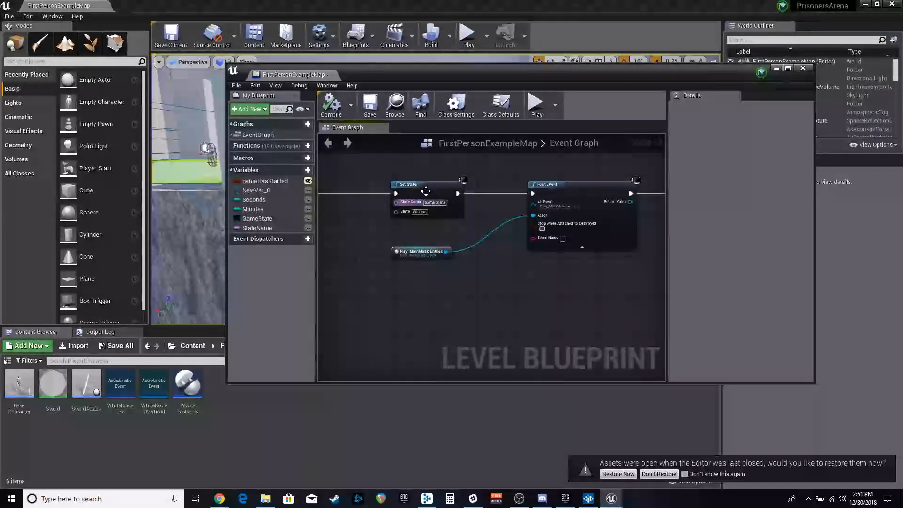
# - Retrace the BeginPlay chain from the menu widget and mouse cursor nodes to the Waiting state and Post Event nodes
pyautogui.moveTo(362, 211); pyautogui.dragTo(603, 211)
pyautogui.moveTo(344, 242); pyautogui.dragTo(288, 238)
pyautogui.moveTo(633, 231); pyautogui.dragTo(528, 228)
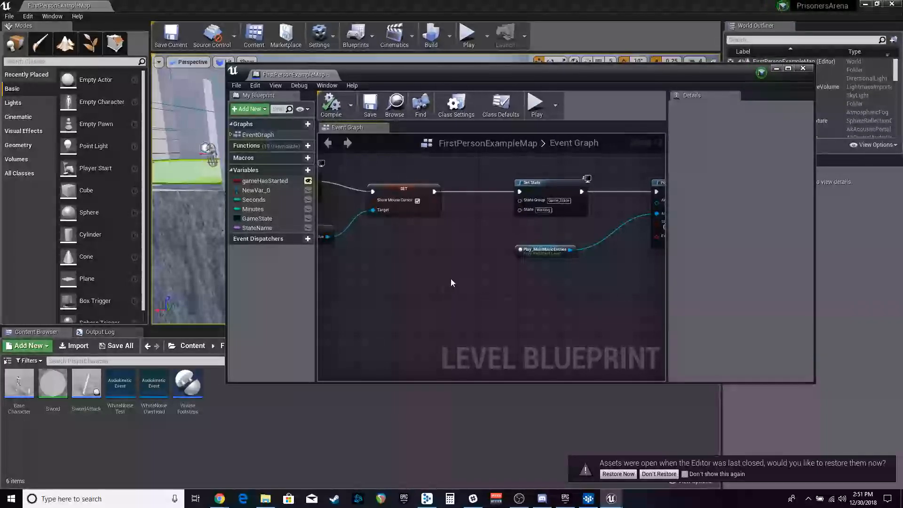
pyautogui.moveTo(576, 240); pyautogui.dragTo(515, 242)
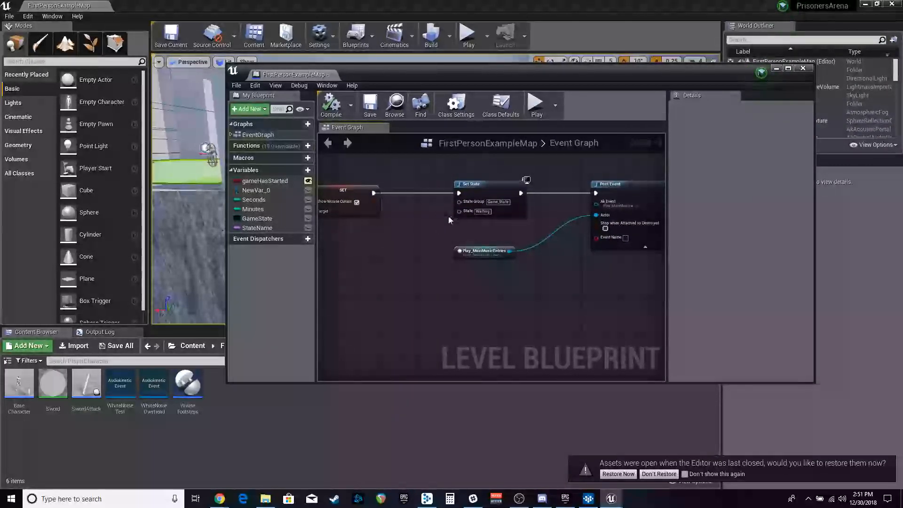
pyautogui.moveTo(444, 296); pyautogui.dragTo(393, 297)
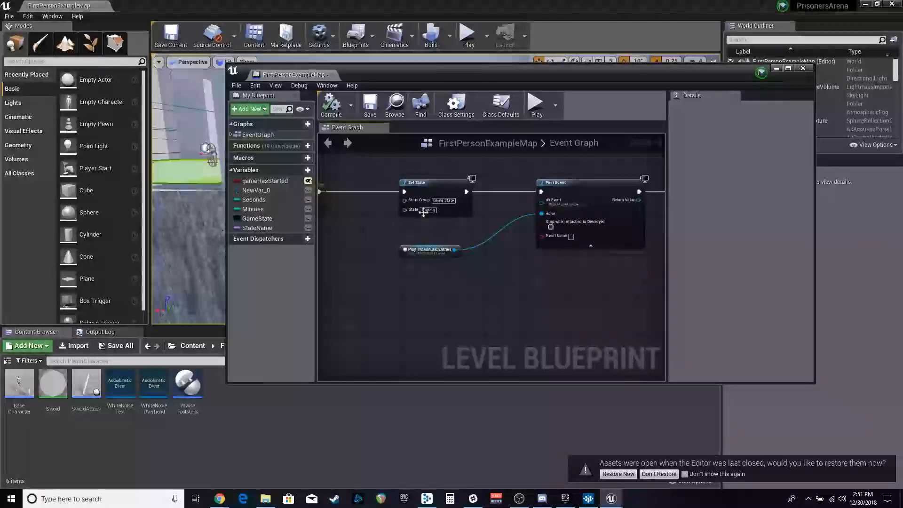
pyautogui.moveTo(497, 259); pyautogui.dragTo(516, 263)
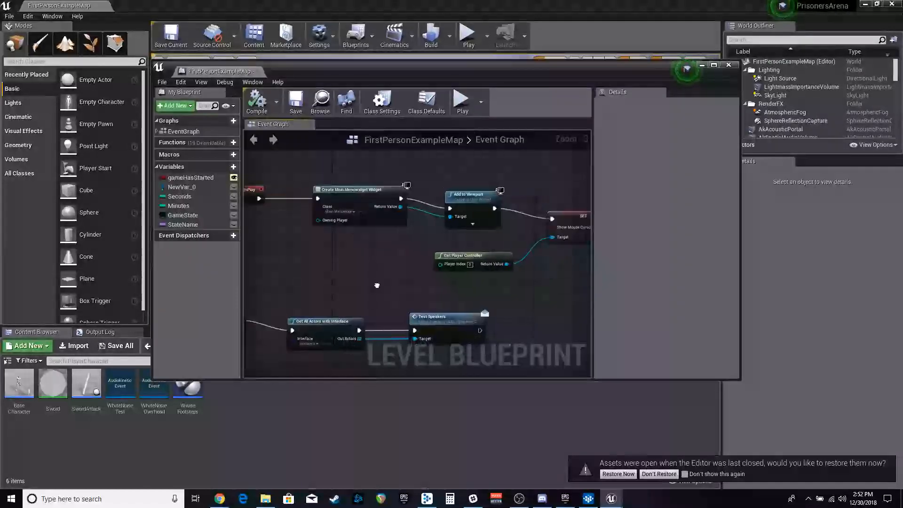
pyautogui.moveTo(440, 297); pyautogui.dragTo(338, 305)
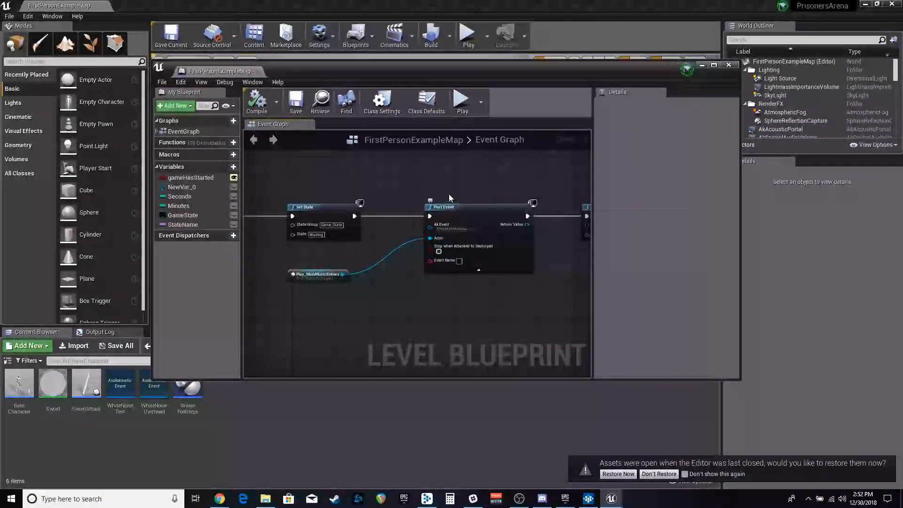
pyautogui.moveTo(420, 190); pyautogui.dragTo(460, 184)
pyautogui.moveTo(308, 183); pyautogui.dragTo(344, 170)
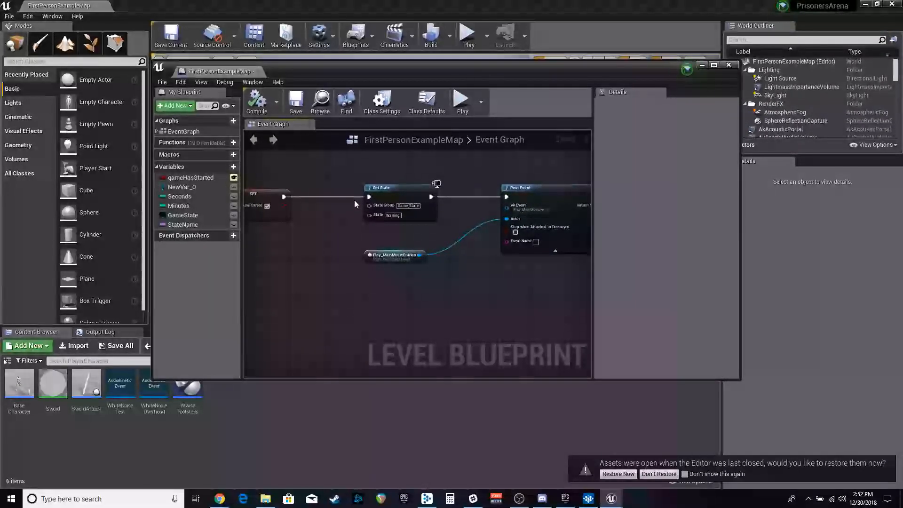
# - Examine the Event Start Game chain, from Game Has Started to the Set State node for Game_State Combat
pyautogui.moveTo(436, 63); pyautogui.dragTo(489, 65)
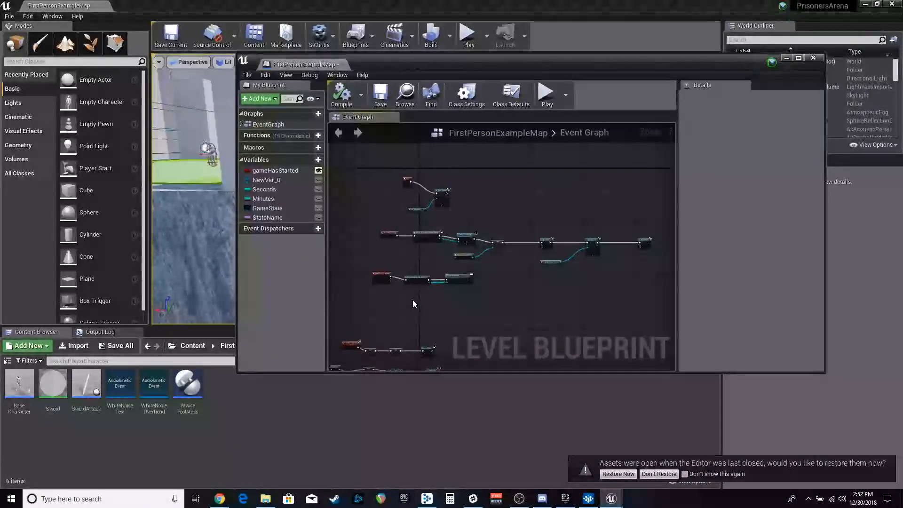
pyautogui.scroll(6, 413, 300)
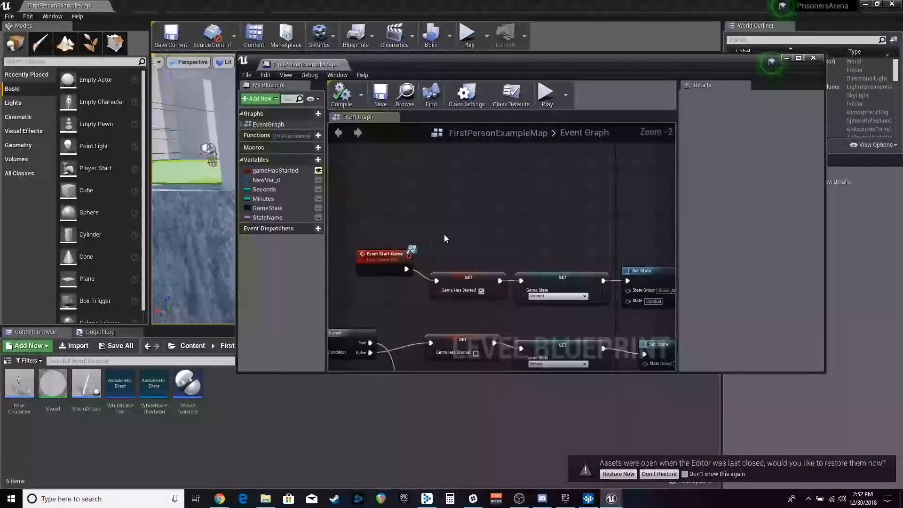
pyautogui.scroll(1, 445, 238)
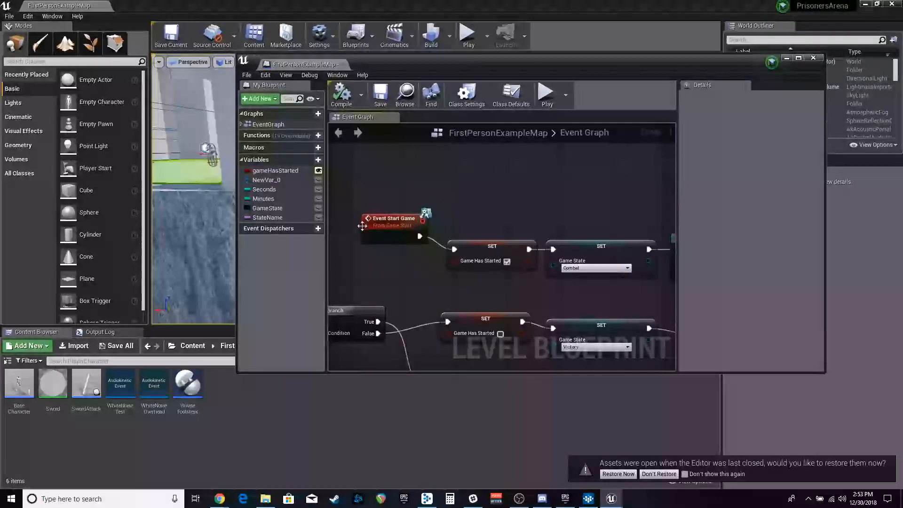
pyautogui.moveTo(487, 227); pyautogui.dragTo(419, 203)
pyautogui.moveTo(488, 197); pyautogui.dragTo(450, 195)
pyautogui.moveTo(530, 208); pyautogui.dragTo(496, 203)
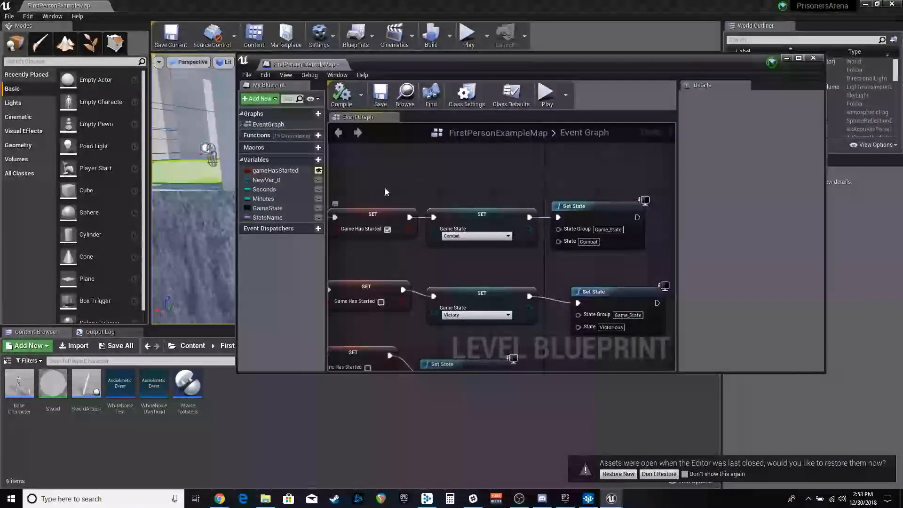
pyautogui.click(386, 229)
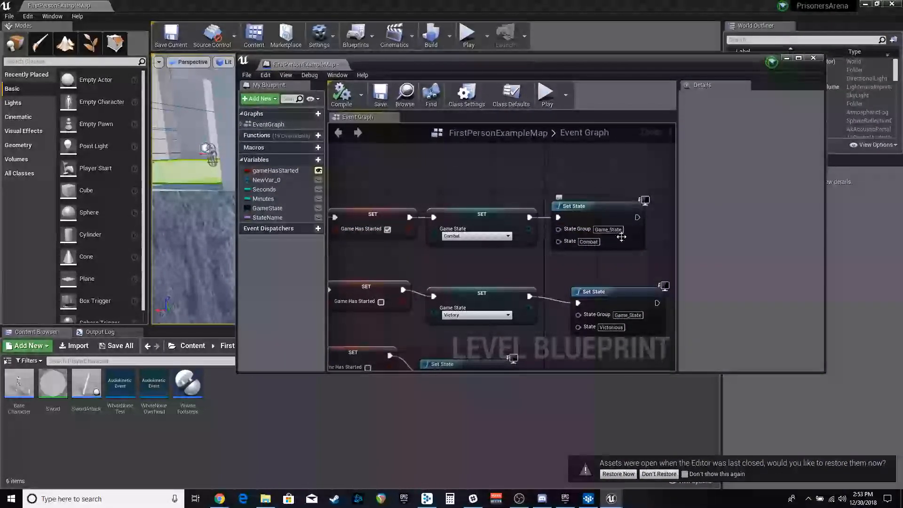
pyautogui.moveTo(542, 217); pyautogui.dragTo(517, 207)
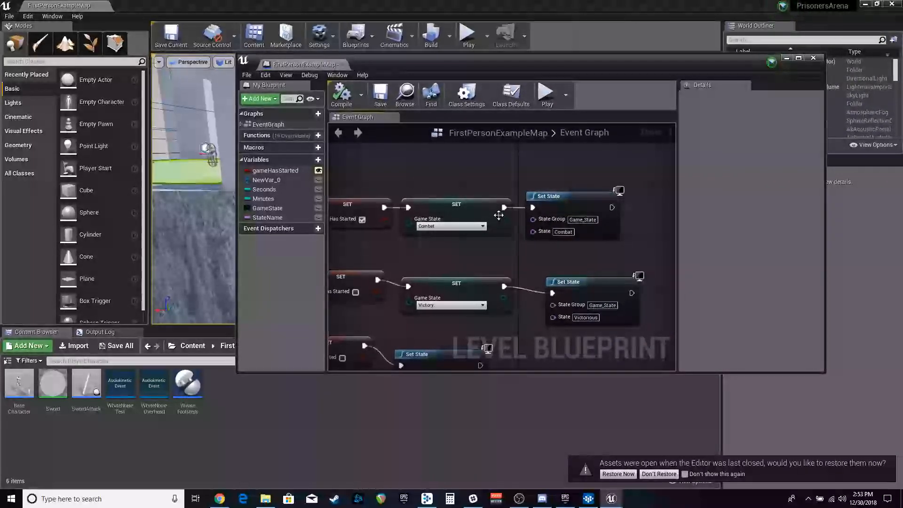
# - Examine the Event End Game branch and its Set State nodes for Victorious and Dead
pyautogui.moveTo(458, 156); pyautogui.dragTo(601, 173)
pyautogui.scroll(-1, 527, 203)
pyautogui.moveTo(435, 249); pyautogui.dragTo(584, 220)
pyautogui.scroll(1, 495, 225)
pyautogui.moveTo(434, 253); pyautogui.dragTo(333, 187)
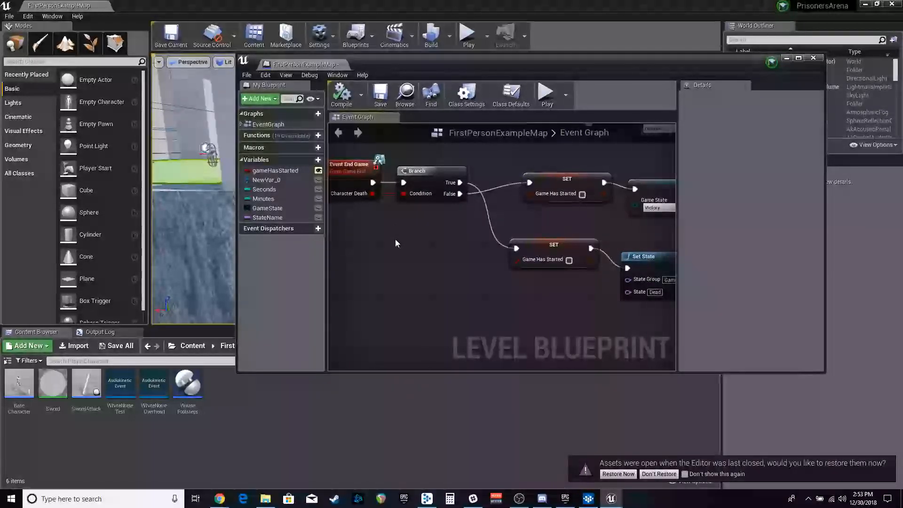
pyautogui.moveTo(643, 226); pyautogui.dragTo(435, 221)
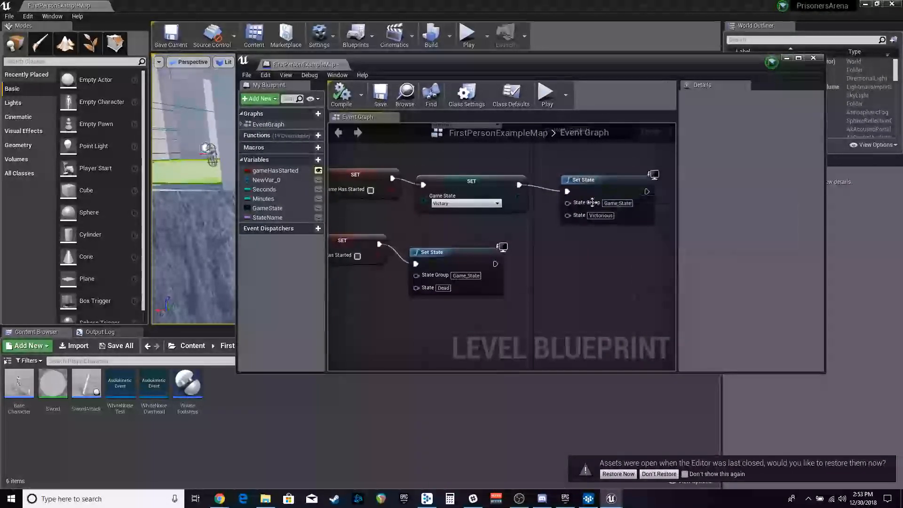
pyautogui.moveTo(350, 216); pyautogui.dragTo(447, 241)
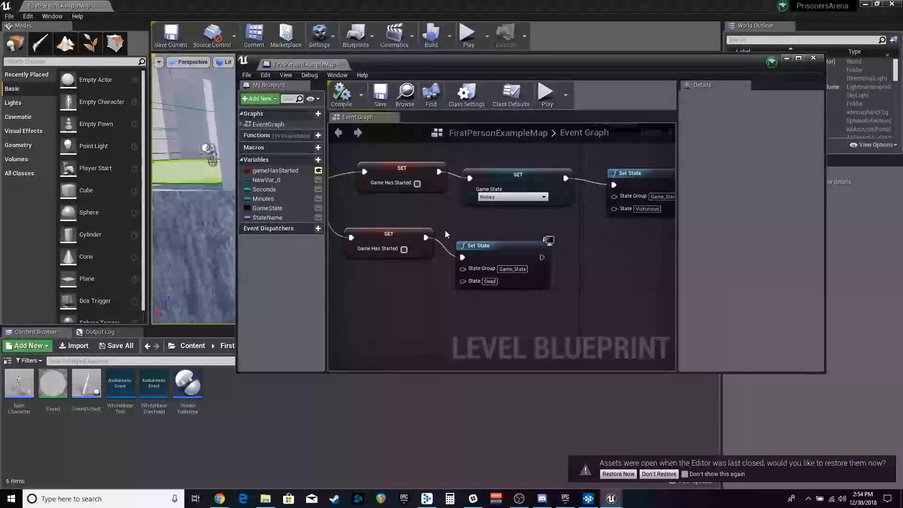
# - Trace the Event End Game branch again, from its True and False outputs through Game Has Started to the Victorious and Dead Set State nodes
pyautogui.moveTo(617, 260); pyautogui.dragTo(567, 248)
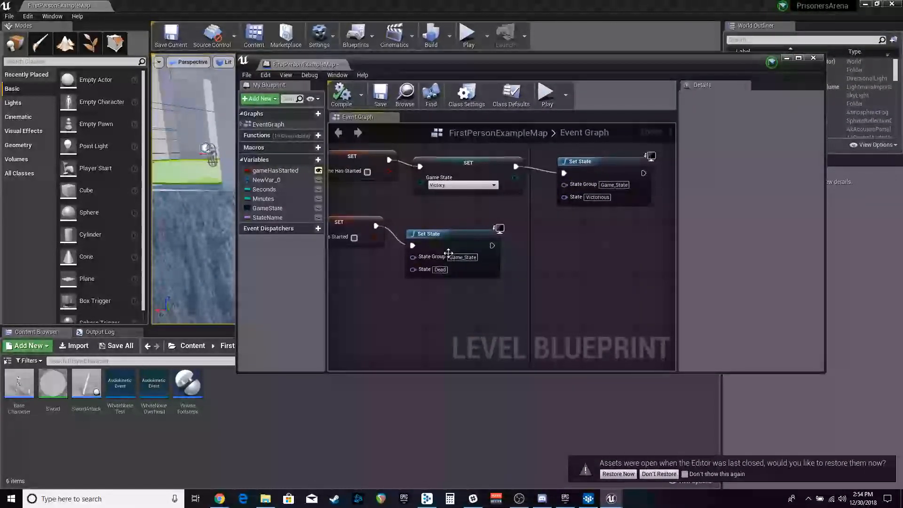
pyautogui.moveTo(395, 203); pyautogui.dragTo(575, 222)
pyautogui.moveTo(363, 224); pyautogui.dragTo(427, 226)
pyautogui.moveTo(614, 252); pyautogui.dragTo(557, 249)
pyautogui.moveTo(460, 198); pyautogui.dragTo(478, 199)
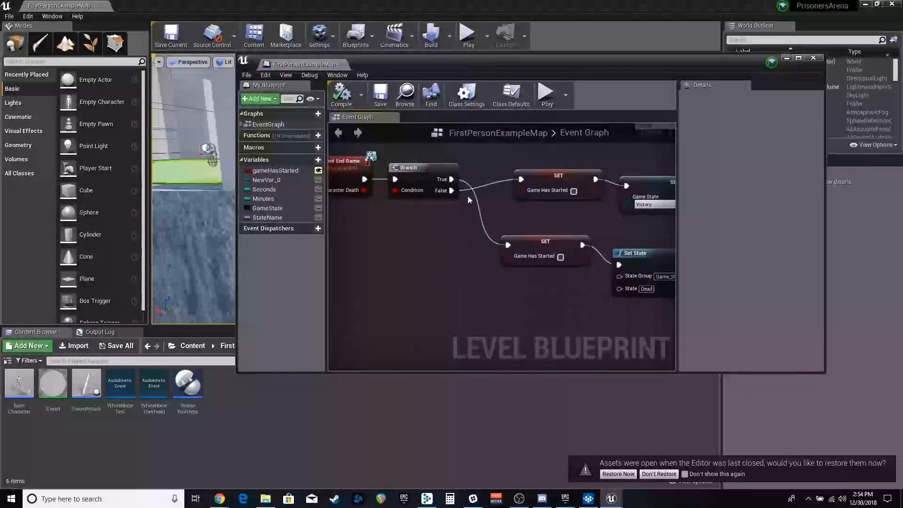
pyautogui.moveTo(653, 261); pyautogui.dragTo(422, 270)
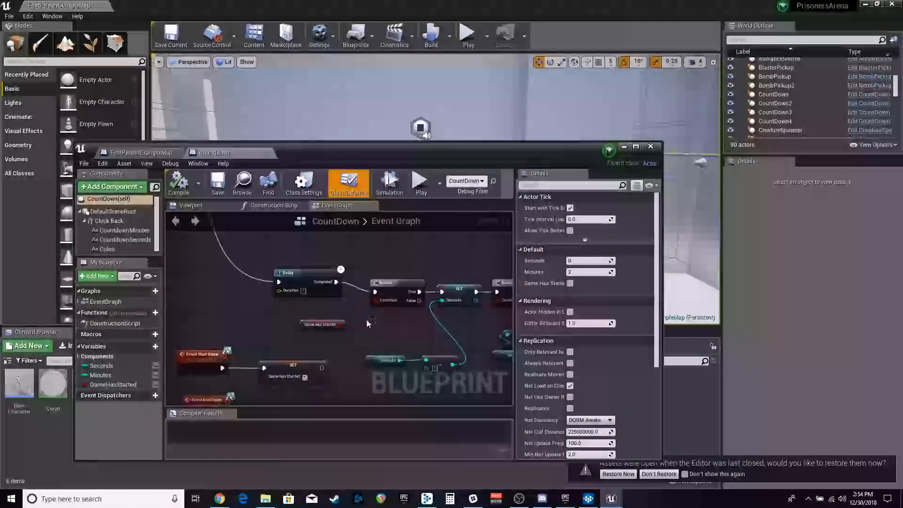
# - Survey the CountDown event graph and shift its window aside temporarily to view the countdown clock in the level
pyautogui.scroll(-2, 313, 296)
pyautogui.moveTo(300, 263); pyautogui.dragTo(471, 312)
pyautogui.scroll(2, 338, 317)
pyautogui.scroll(-4, 355, 324)
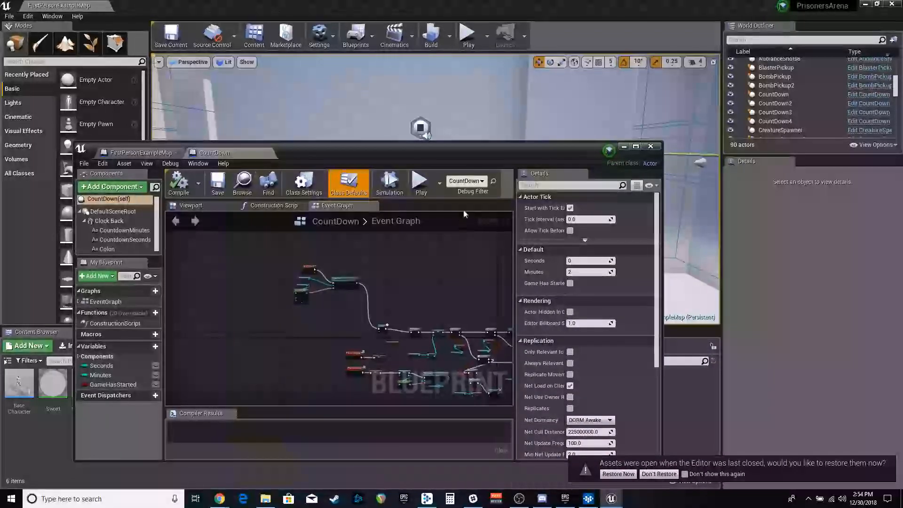
pyautogui.moveTo(487, 107); pyautogui.dragTo(541, 107)
pyautogui.moveTo(484, 157); pyautogui.dragTo(475, 299)
pyautogui.moveTo(525, 193); pyautogui.dragTo(427, 180)
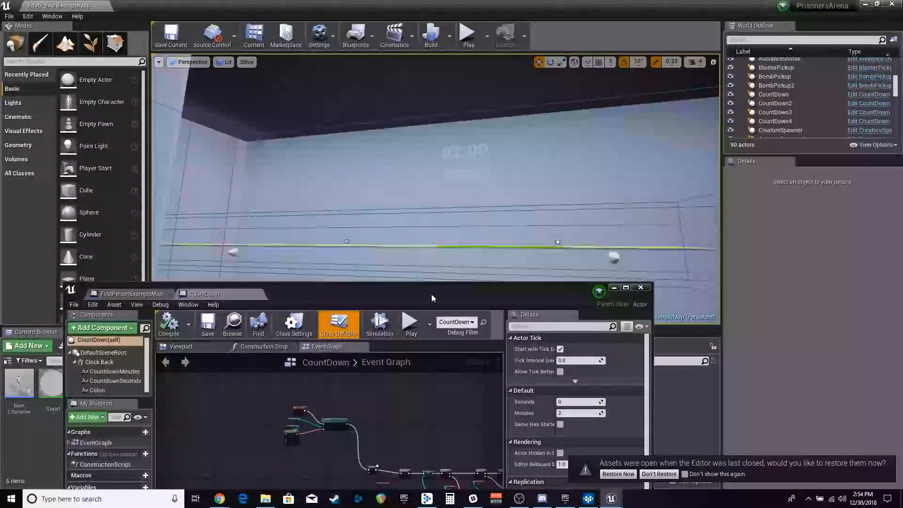
pyautogui.moveTo(431, 294); pyautogui.dragTo(436, 124)
# - Follow the CountDown chain through the Seconds and Minutes branches to Get All Actors with Interface and End Game
pyautogui.scroll(8, 382, 299)
pyautogui.moveTo(434, 261); pyautogui.dragTo(302, 220)
pyautogui.moveTo(366, 206); pyautogui.dragTo(306, 241)
pyautogui.moveTo(443, 252); pyautogui.dragTo(383, 220)
pyautogui.moveTo(416, 261); pyautogui.dragTo(442, 278)
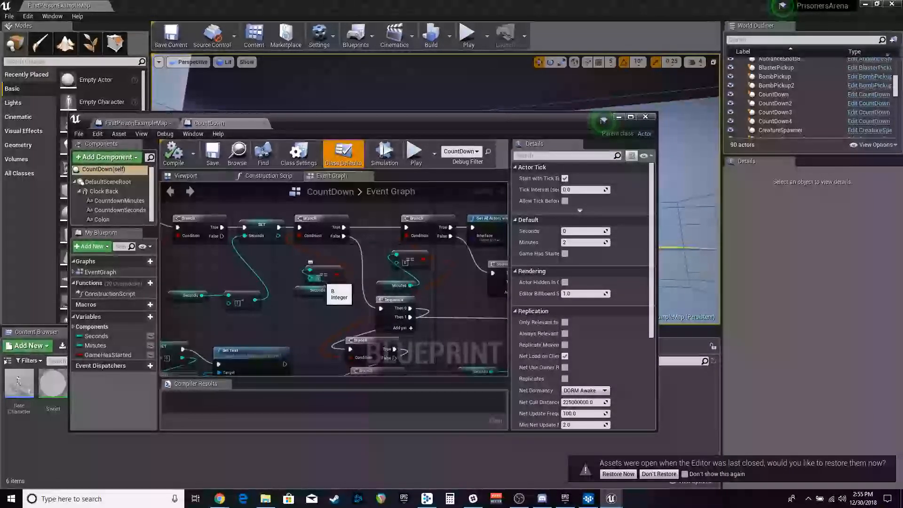
pyautogui.moveTo(382, 257); pyautogui.dragTo(240, 233)
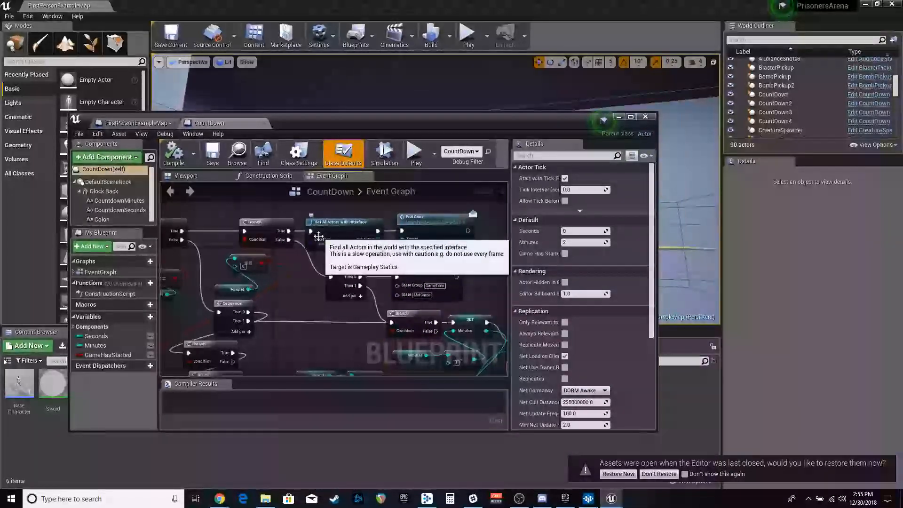
pyautogui.moveTo(304, 281); pyautogui.dragTo(336, 268)
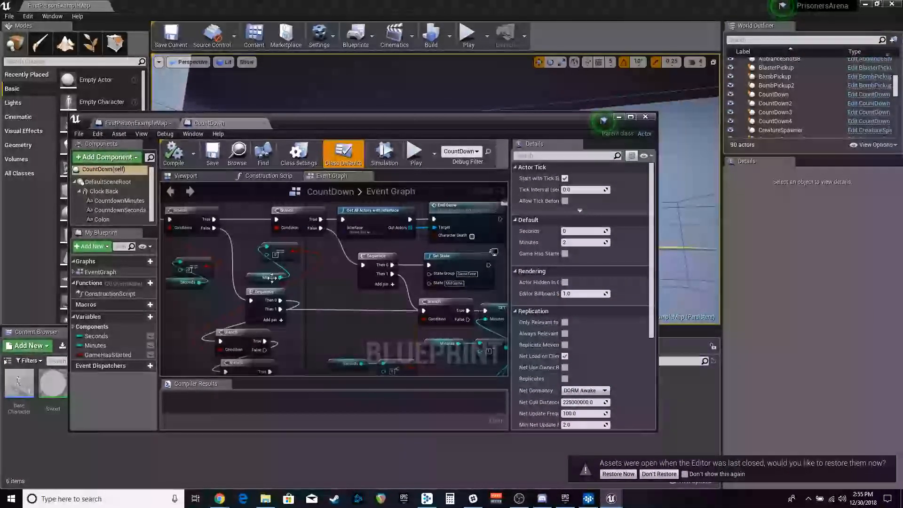
pyautogui.moveTo(295, 223); pyautogui.dragTo(285, 242)
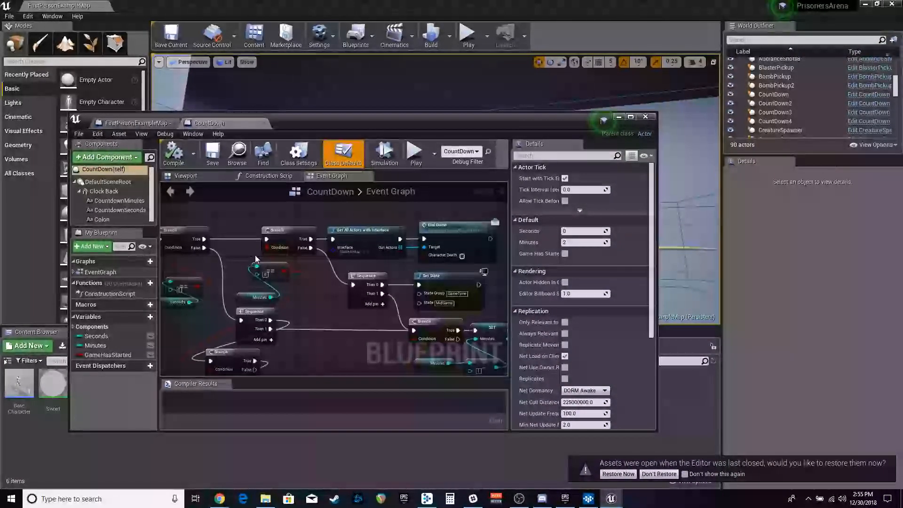
pyautogui.moveTo(414, 252); pyautogui.dragTo(375, 251)
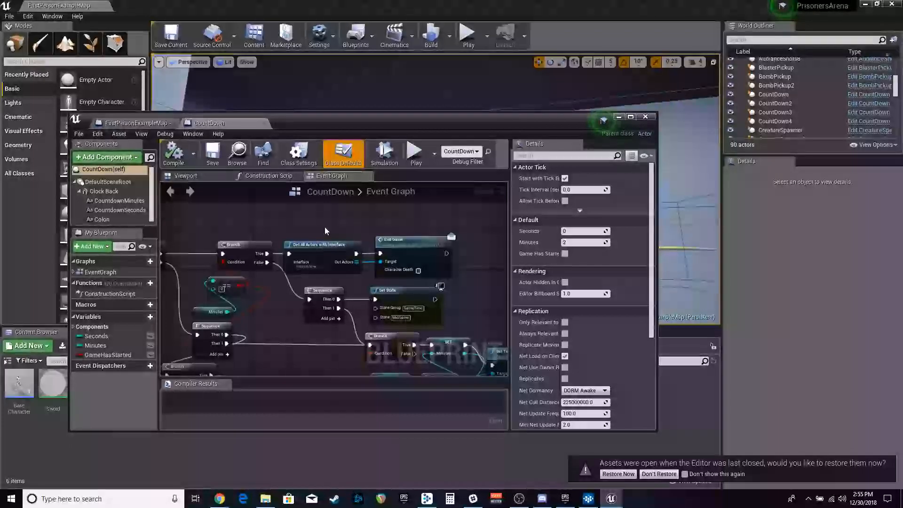
# - Examine the Sequence node feeding the GameTime MidGame Set State node, nudging that Set State node slightly closer to it
pyautogui.moveTo(269, 228); pyautogui.dragTo(291, 263)
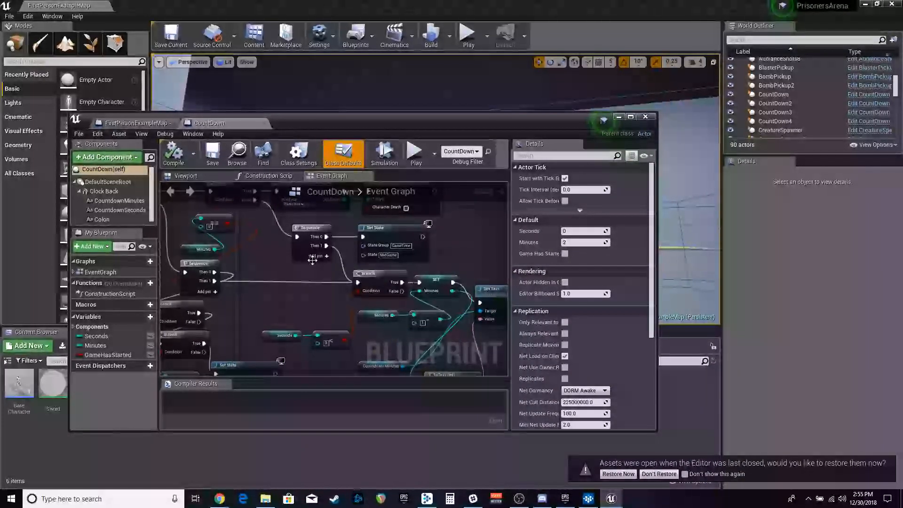
pyautogui.moveTo(270, 236); pyautogui.dragTo(230, 238)
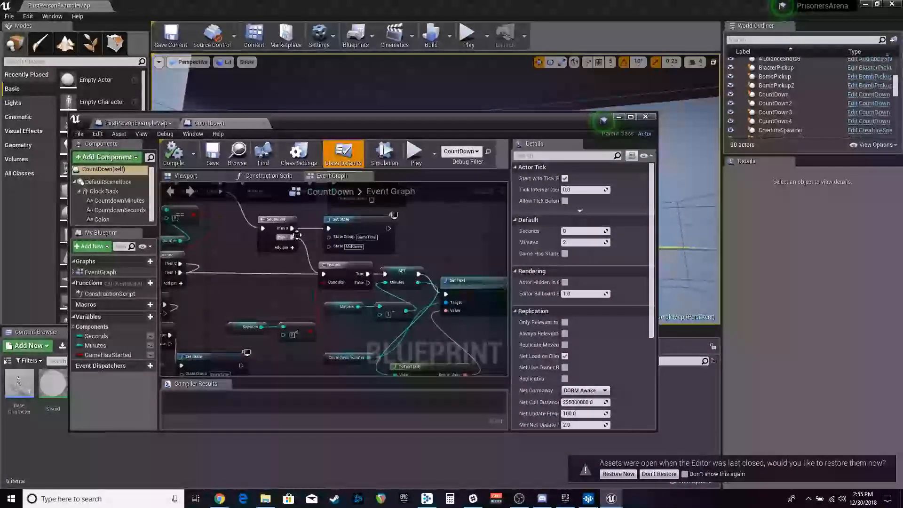
pyautogui.moveTo(309, 233); pyautogui.dragTo(401, 278)
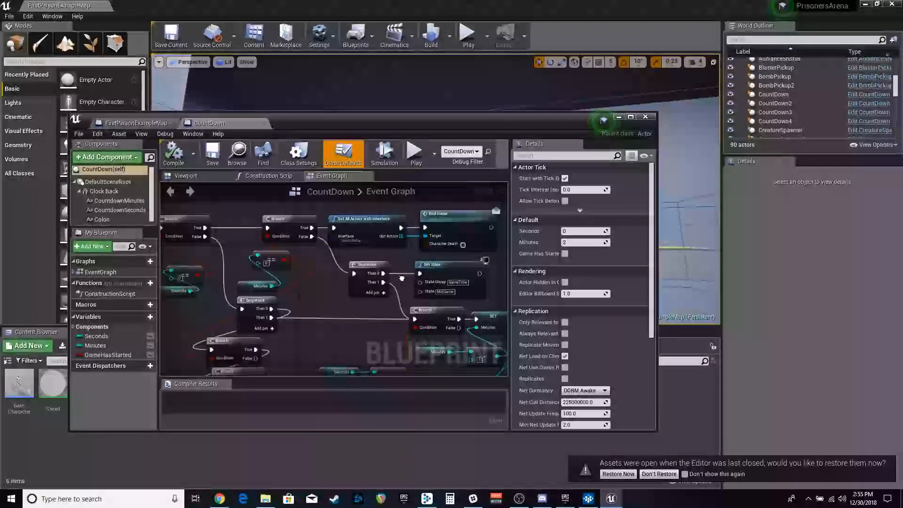
pyautogui.moveTo(385, 268); pyautogui.dragTo(324, 252)
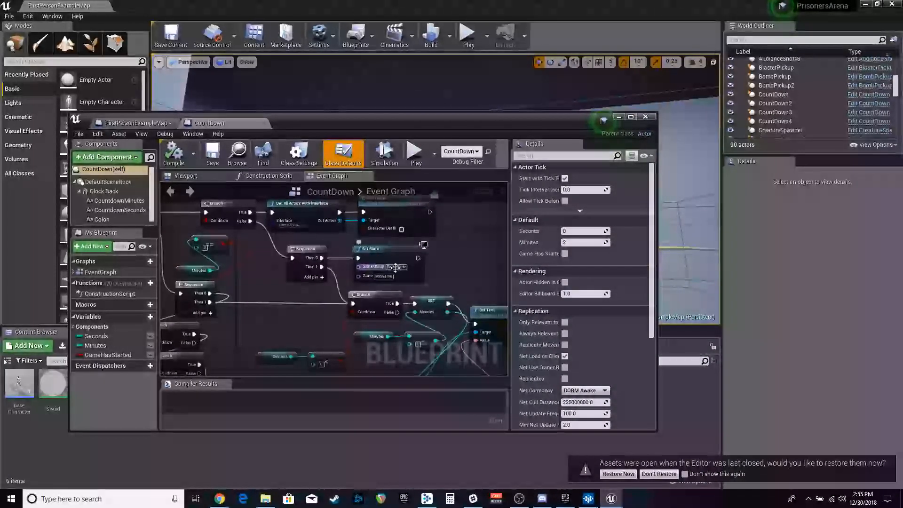
pyautogui.moveTo(399, 288)
pyautogui.mouseDown()
pyautogui.moveTo(422, 258)
pyautogui.moveTo(405, 304)
pyautogui.mouseUp()
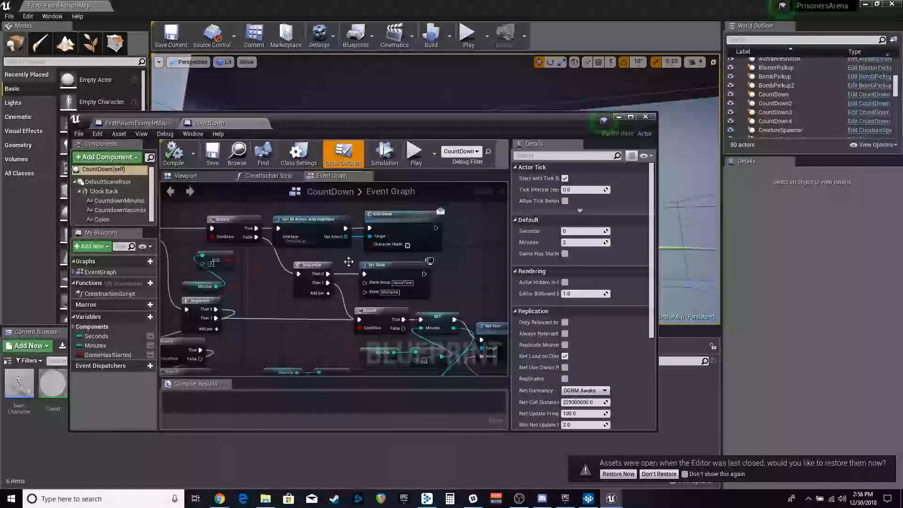
pyautogui.moveTo(386, 272); pyautogui.dragTo(378, 273)
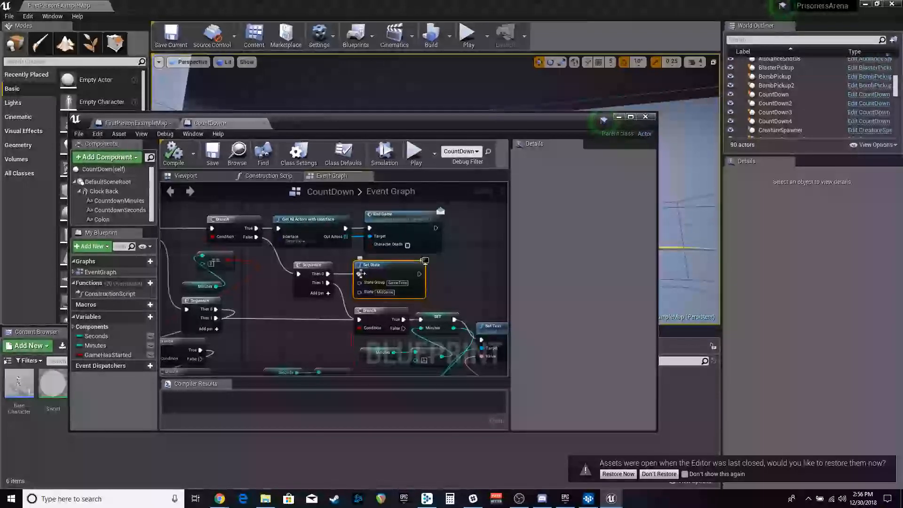
pyautogui.moveTo(358, 262); pyautogui.dragTo(353, 261)
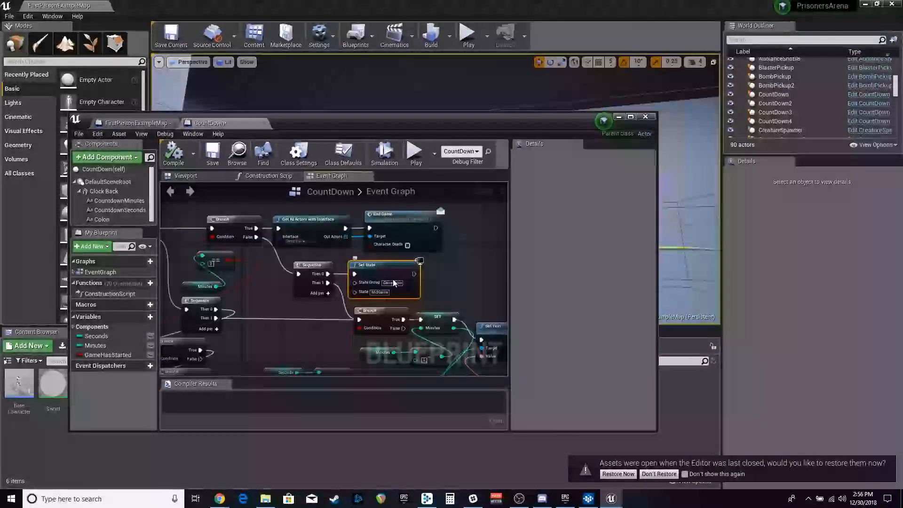
# - Examine the lower Branch nodes, the Seconds comparison and the Set State node for GameTime LateGame
pyautogui.moveTo(248, 373); pyautogui.dragTo(292, 241)
pyautogui.scroll(-1, 291, 240)
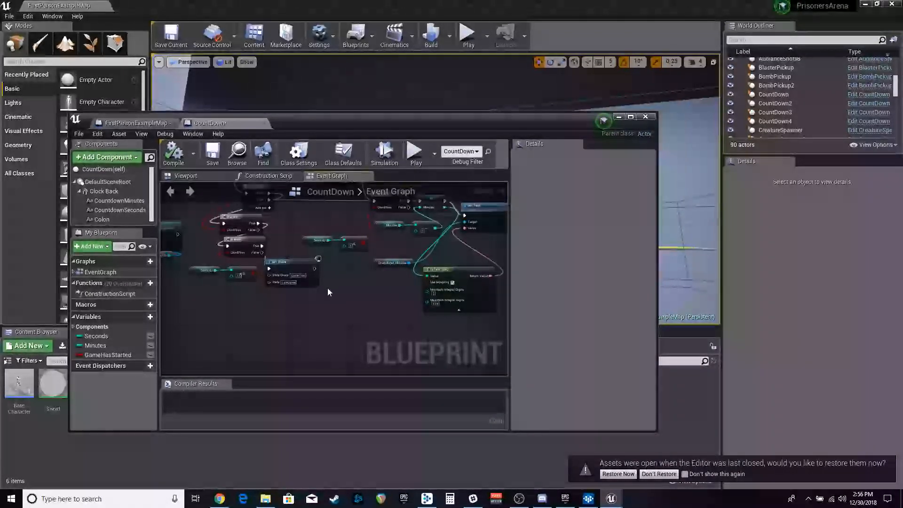
pyautogui.scroll(1, 215, 210)
pyautogui.moveTo(214, 211); pyautogui.dragTo(237, 278)
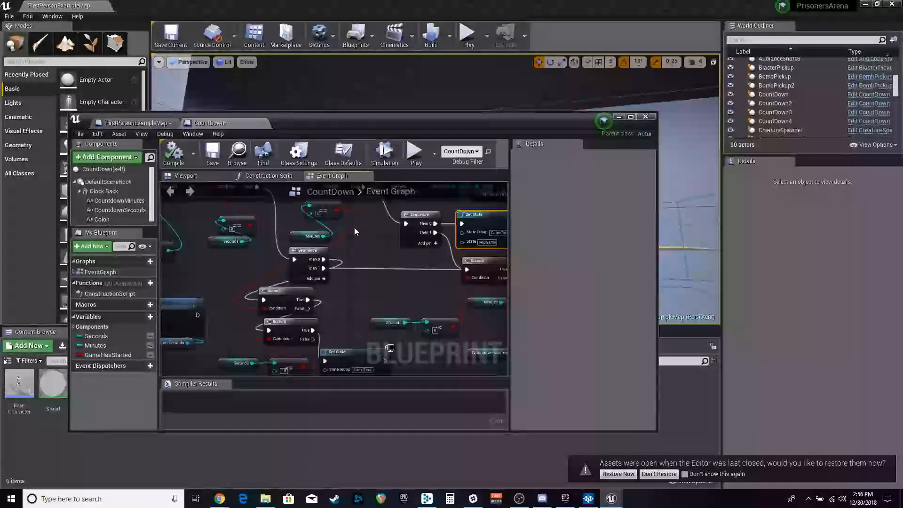
pyautogui.moveTo(302, 294); pyautogui.dragTo(300, 215)
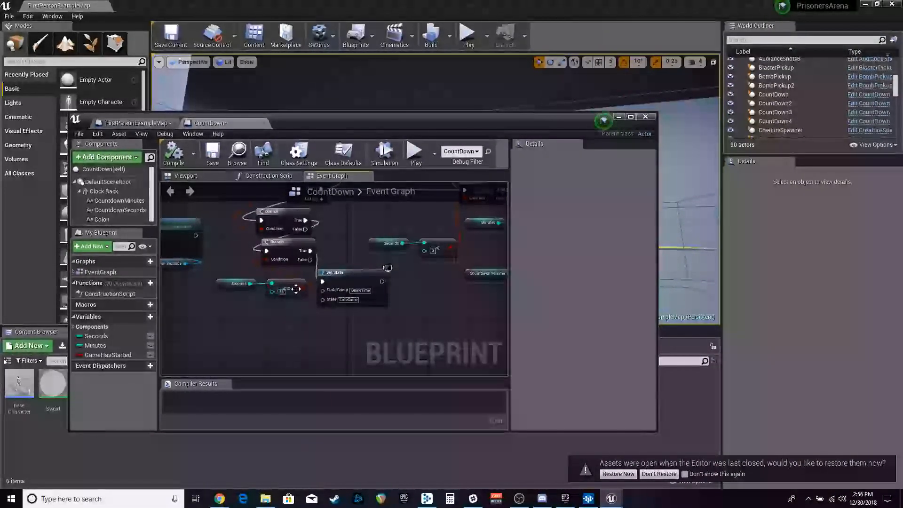
pyautogui.moveTo(287, 286); pyautogui.dragTo(283, 286)
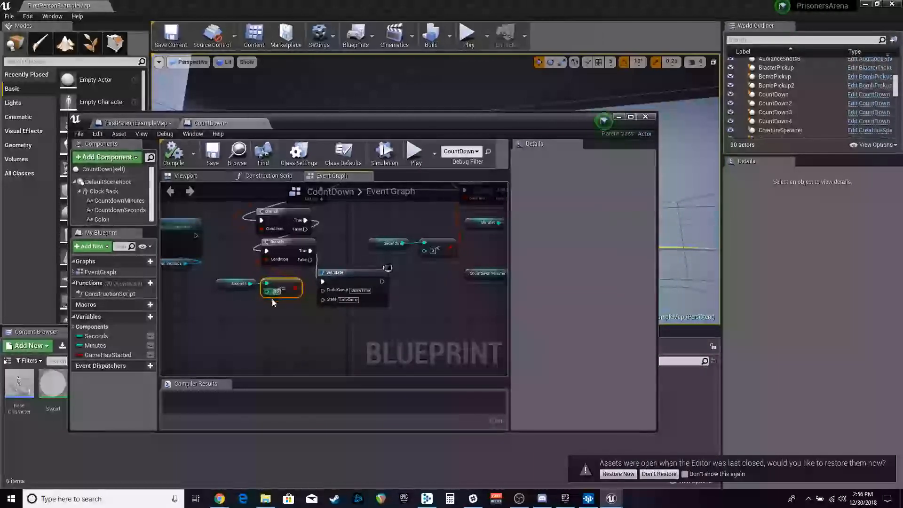
pyautogui.click(338, 274)
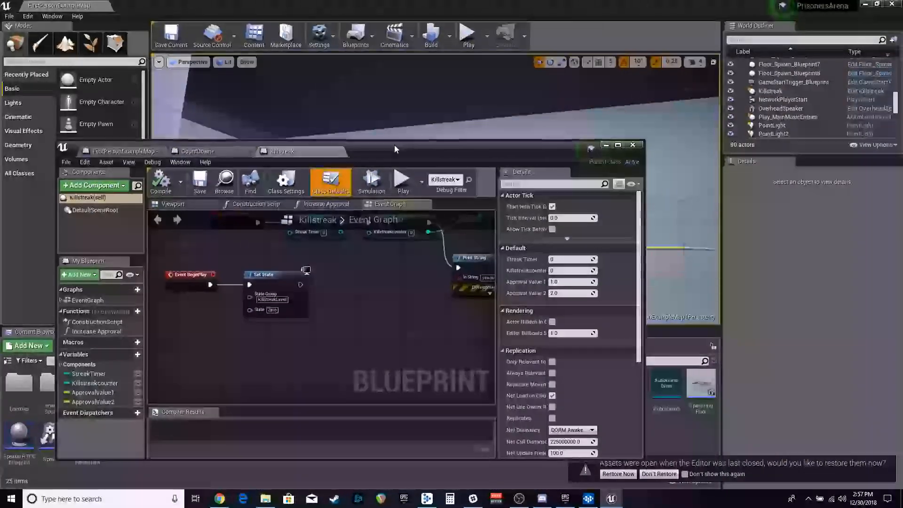
# - Examine the Event BeginPlay node in the Killstreak graph and its Set State node for KillStreakLevel Zero
pyautogui.scroll(-4, 362, 247)
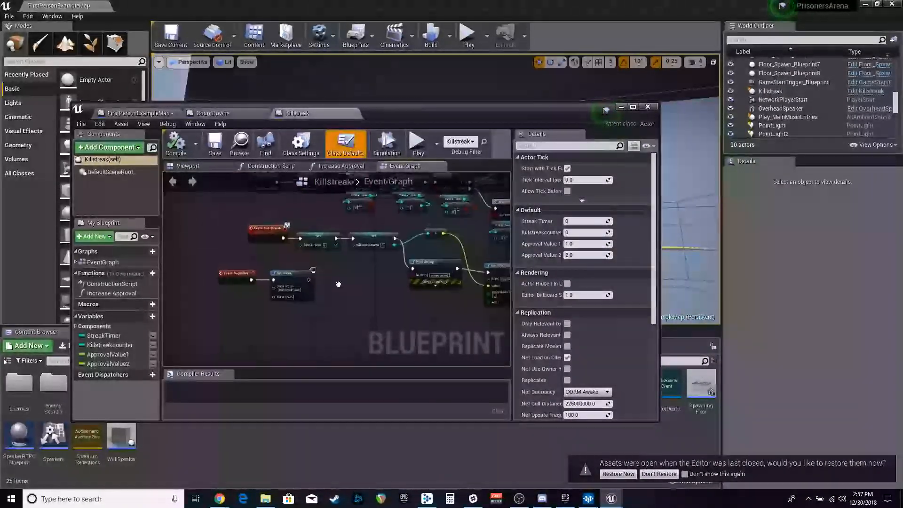
pyautogui.scroll(4, 277, 259)
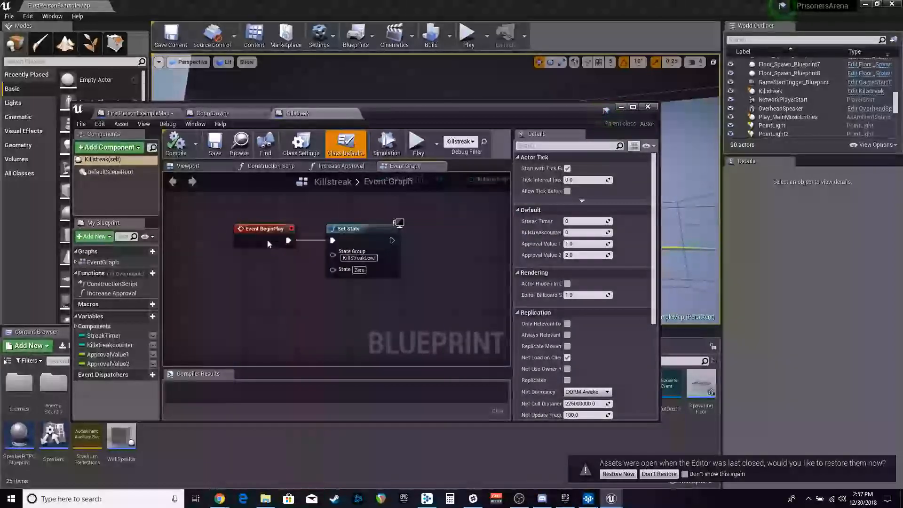
pyautogui.moveTo(264, 274); pyautogui.dragTo(231, 268)
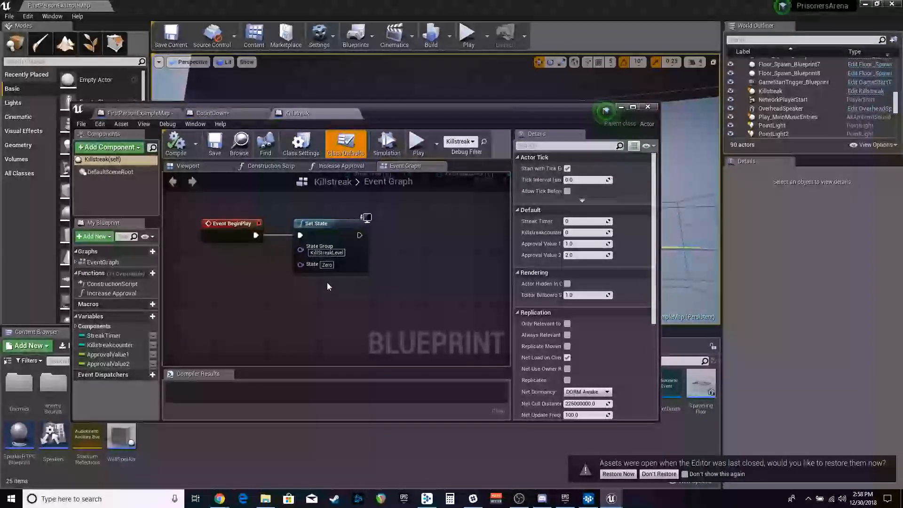
# - Follow the Streak Timer chain from the Delay and Branch nodes to Set RTPCValue and the KillStreakLevel Zero Set State node
pyautogui.moveTo(407, 261); pyautogui.dragTo(387, 345)
pyautogui.scroll(-2, 345, 303)
pyautogui.moveTo(362, 193); pyautogui.dragTo(251, 263)
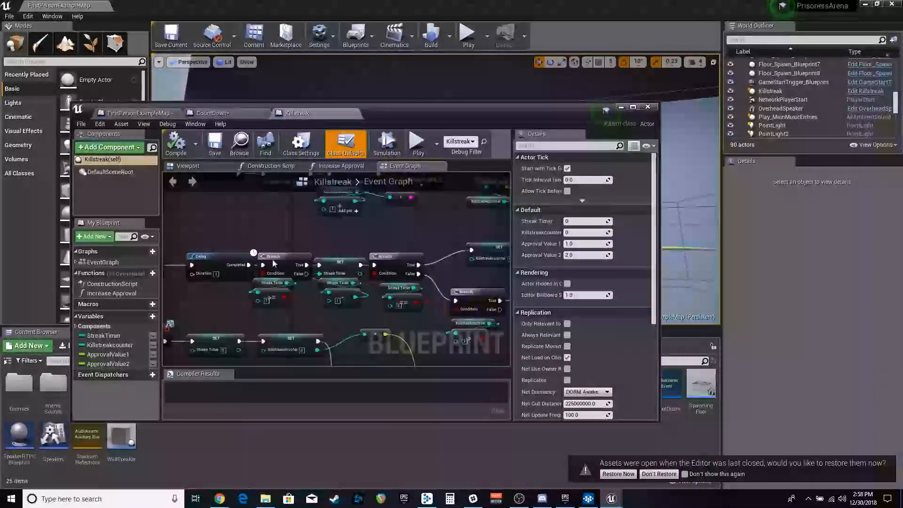
pyautogui.moveTo(379, 249); pyautogui.dragTo(271, 267)
pyautogui.moveTo(384, 226); pyautogui.dragTo(287, 224)
pyautogui.moveTo(468, 255); pyautogui.dragTo(398, 239)
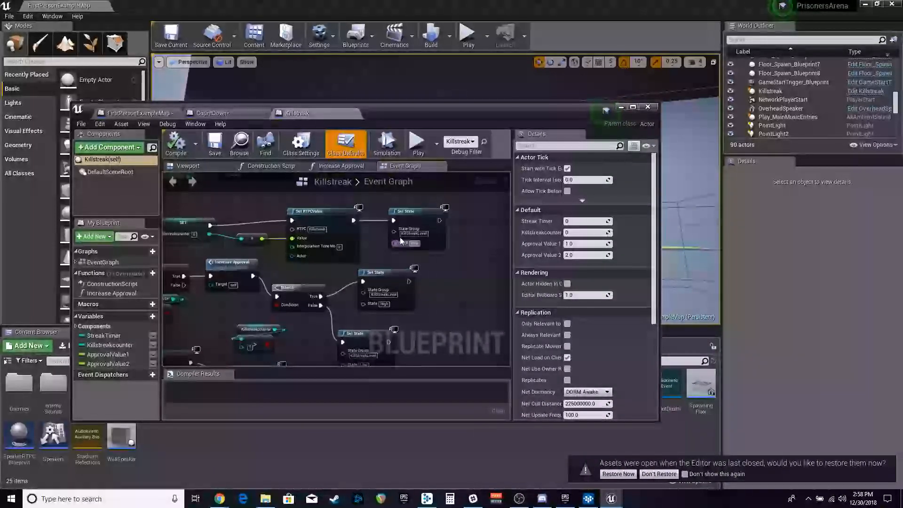
pyautogui.moveTo(447, 271)
pyautogui.mouseDown()
pyautogui.moveTo(445, 232)
pyautogui.moveTo(456, 267)
pyautogui.mouseUp()
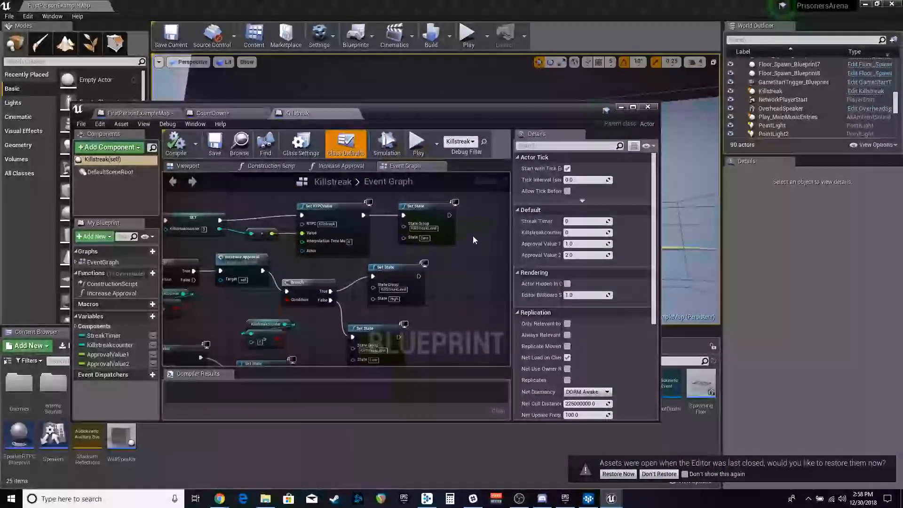
# - Align the KillStreakLevel High and Low Set State nodes in one column after the Branch that follows Increase Approval
pyautogui.moveTo(431, 310); pyautogui.dragTo(435, 255)
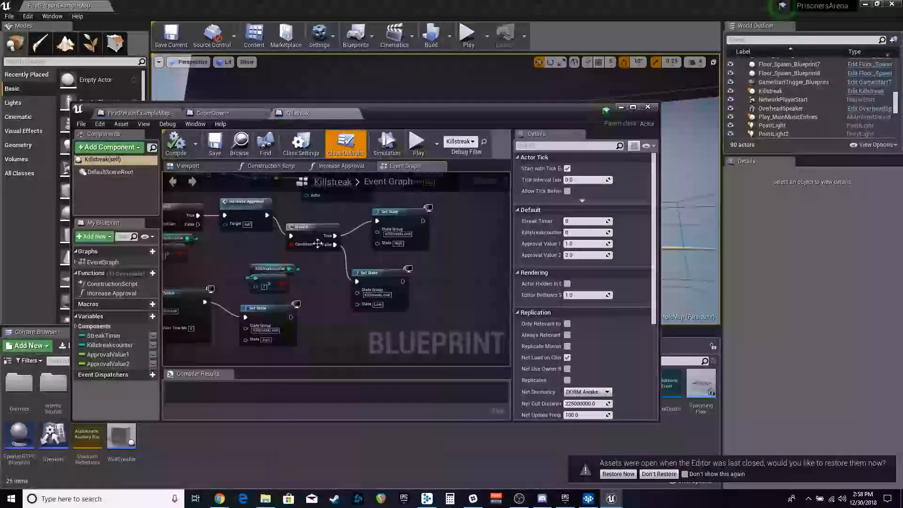
pyautogui.moveTo(381, 277)
pyautogui.mouseDown()
pyautogui.moveTo(376, 266)
pyautogui.moveTo(375, 276)
pyautogui.mouseUp()
pyautogui.moveTo(406, 211); pyautogui.dragTo(406, 217)
pyautogui.click(324, 264)
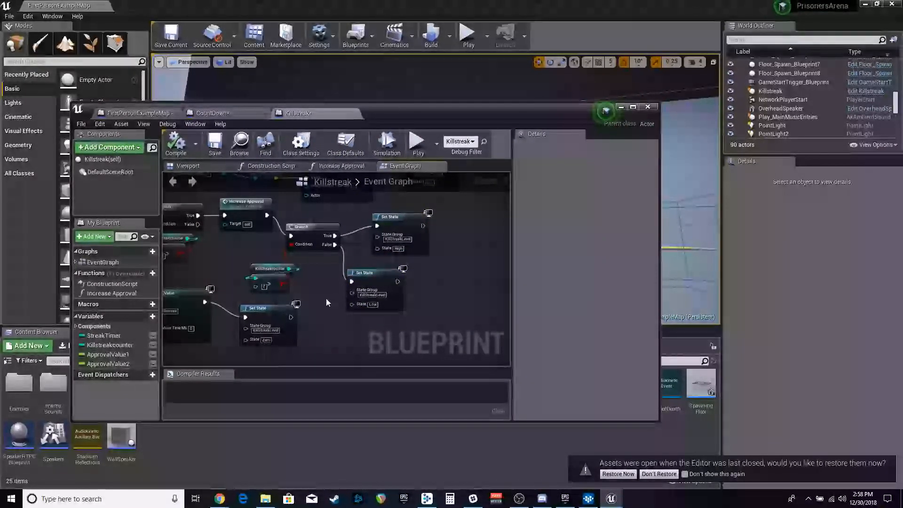
pyautogui.moveTo(367, 281); pyautogui.dragTo(392, 276)
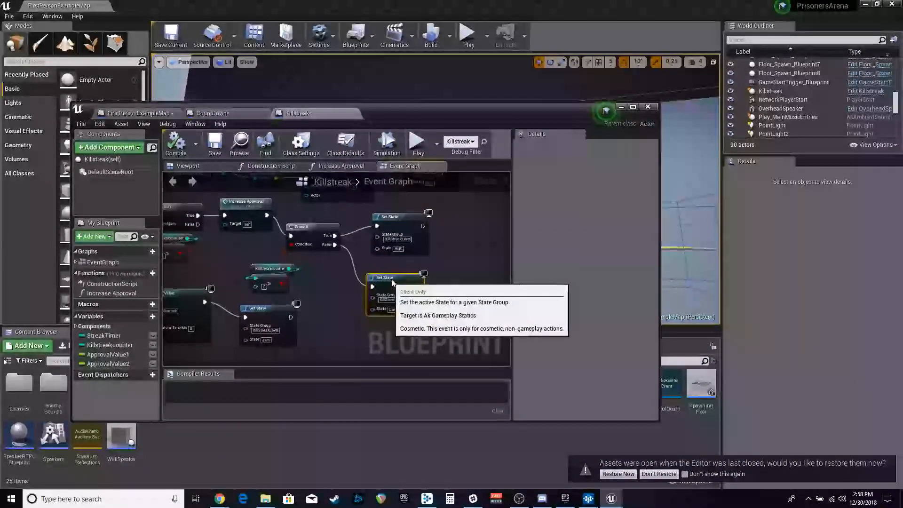
pyautogui.click(397, 221)
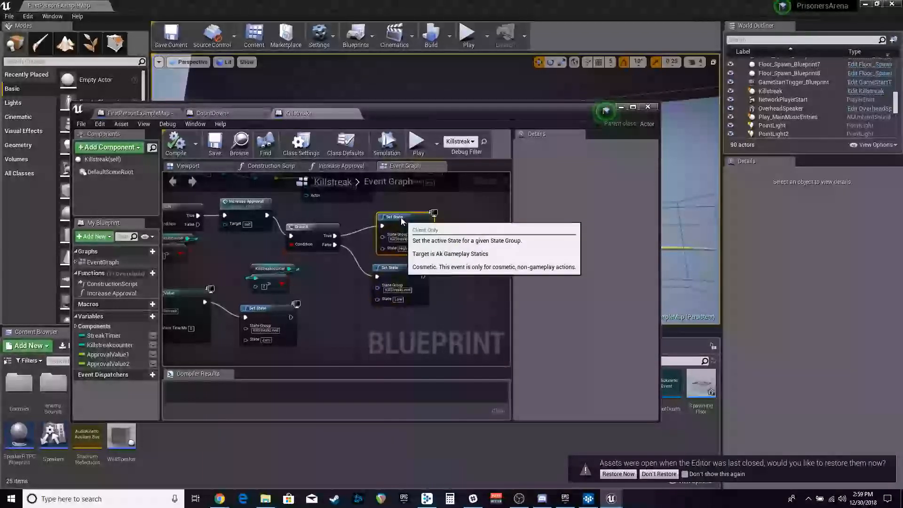
pyautogui.click(342, 284)
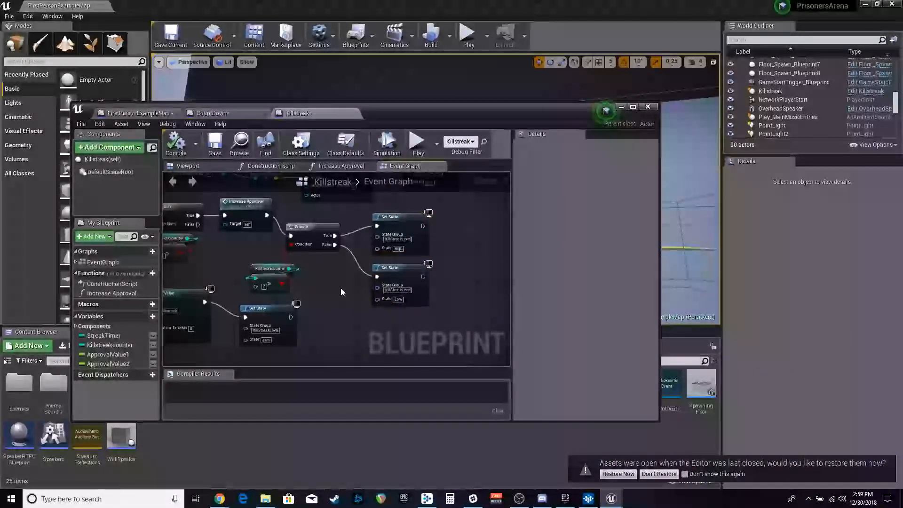
# - Examine the Set RTPCValue node for Killstreak after Print String, along with the Killstreakcounter value feeding it
pyautogui.scroll(-2, 339, 284)
pyautogui.moveTo(339, 285); pyautogui.dragTo(371, 343)
pyautogui.scroll(2, 329, 274)
pyautogui.moveTo(329, 272); pyautogui.dragTo(326, 324)
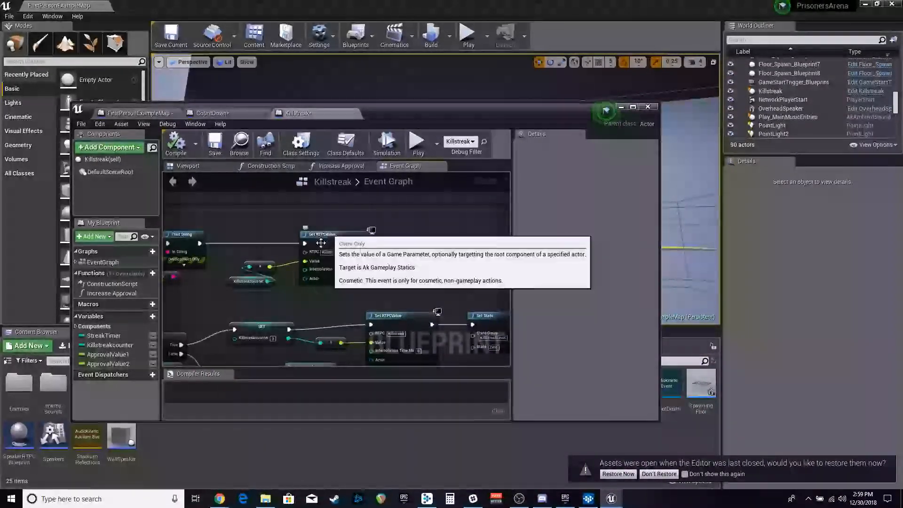
pyautogui.moveTo(258, 279); pyautogui.dragTo(278, 264)
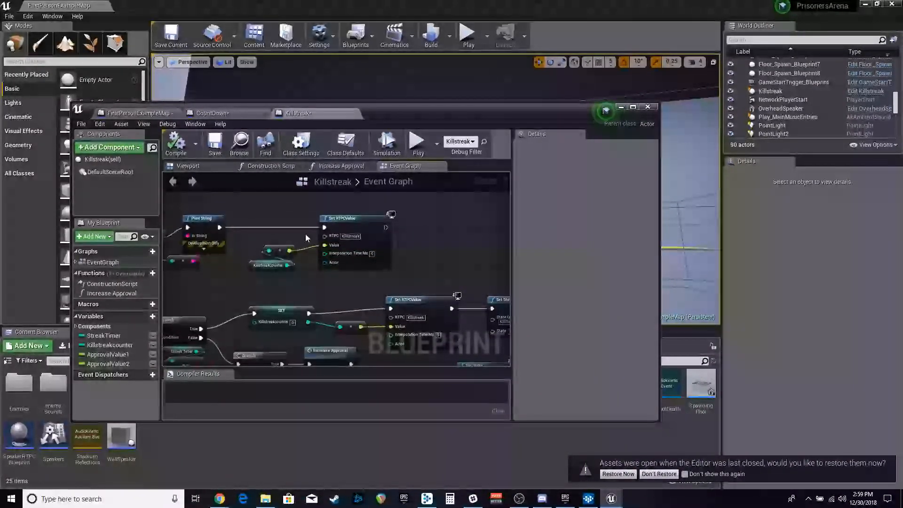
# - Minimize the Killstreak blueprint window, play the level in the editor and start the match with Fight for Freedom
pyautogui.scroll(-2, 279, 295)
pyautogui.moveTo(278, 295); pyautogui.dragTo(349, 267)
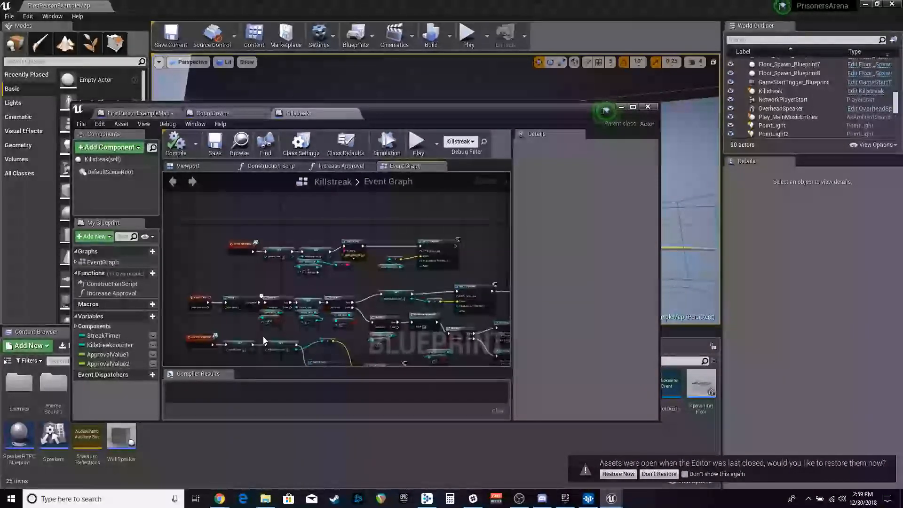
pyautogui.click(621, 107)
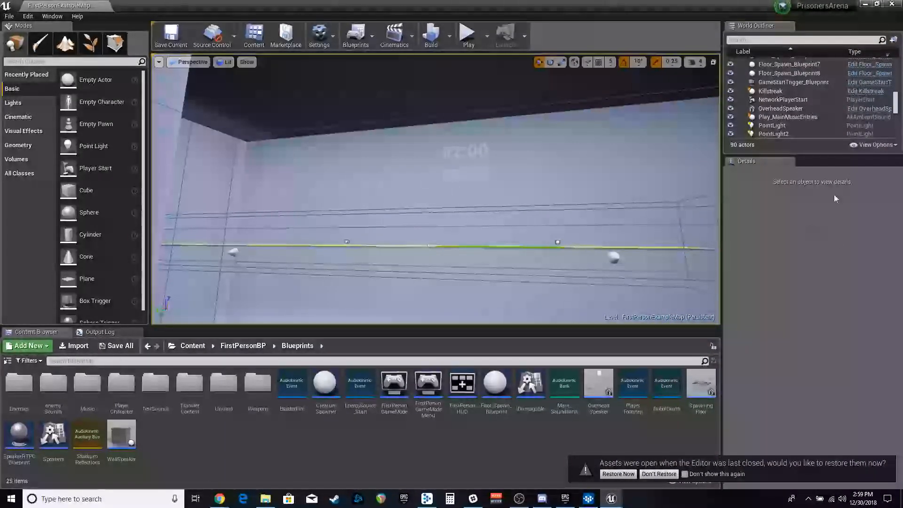
pyautogui.click(468, 37)
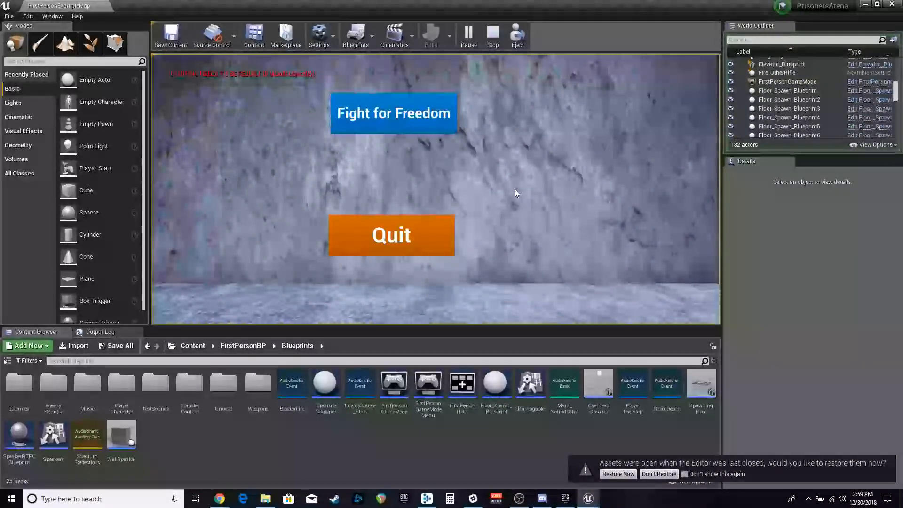
pyautogui.click(407, 115)
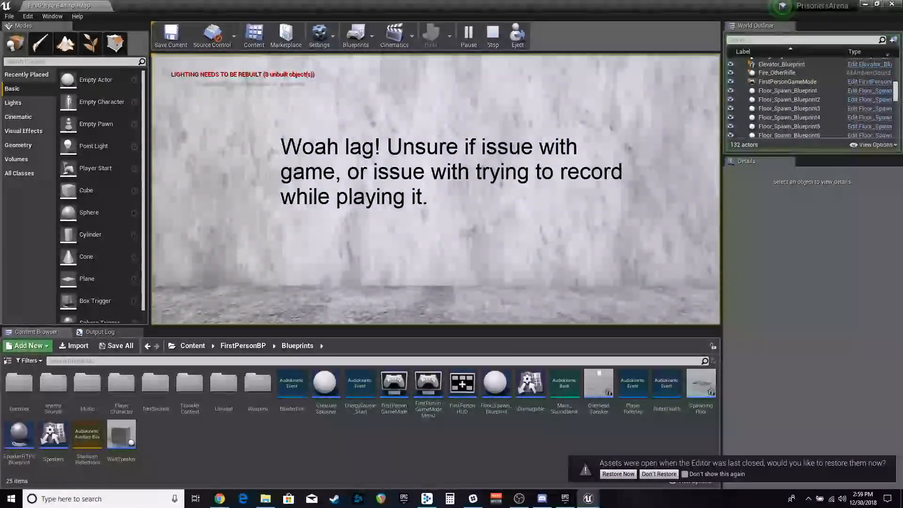
# - Move the player from the start area past the weapons and through the opening onto the orange arena floor
pyautogui.press('w')
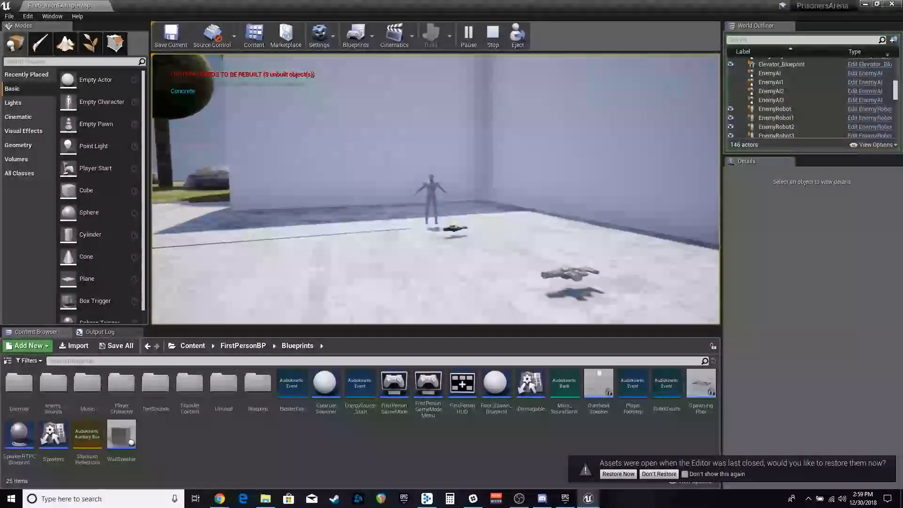
pyautogui.press('a')
pyautogui.press('s')
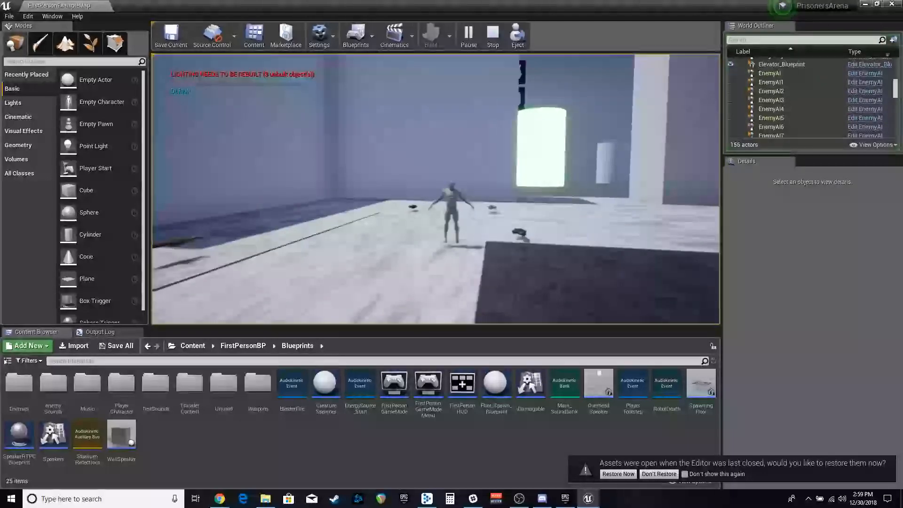
pyautogui.press('s')
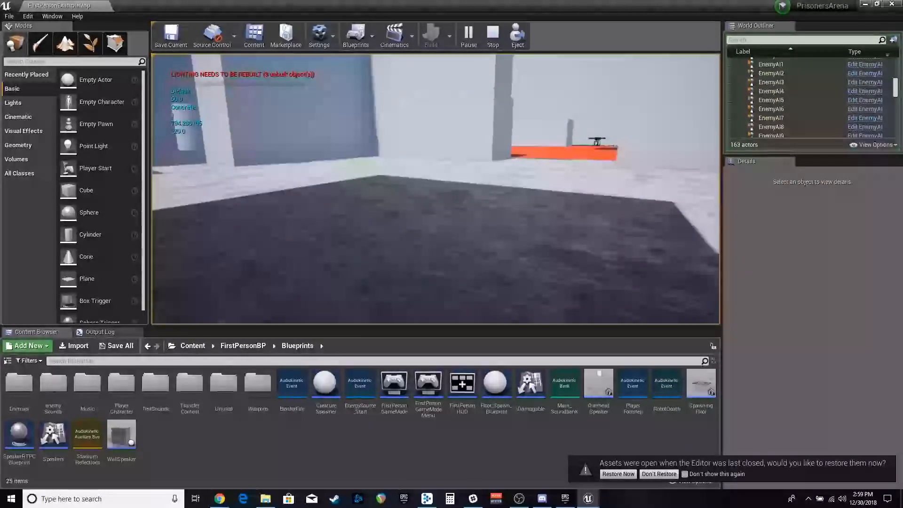
pyautogui.press('w')
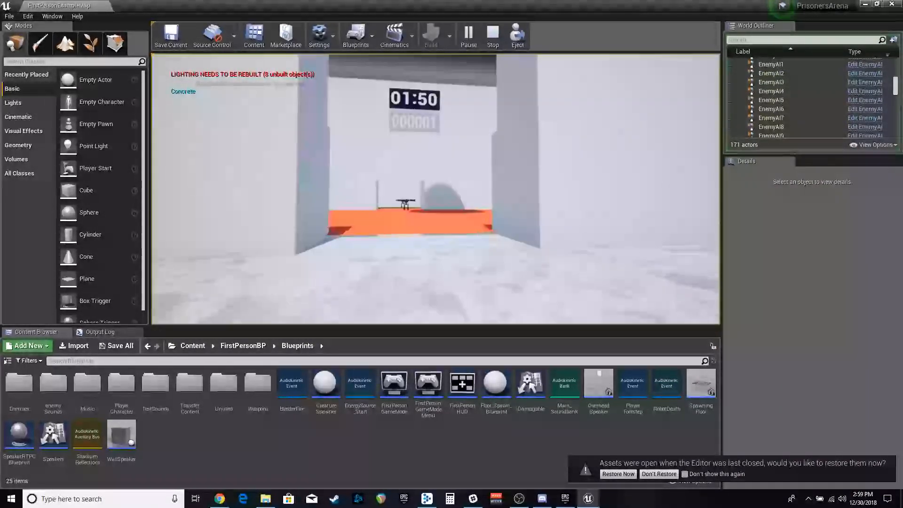
pyautogui.press('w')
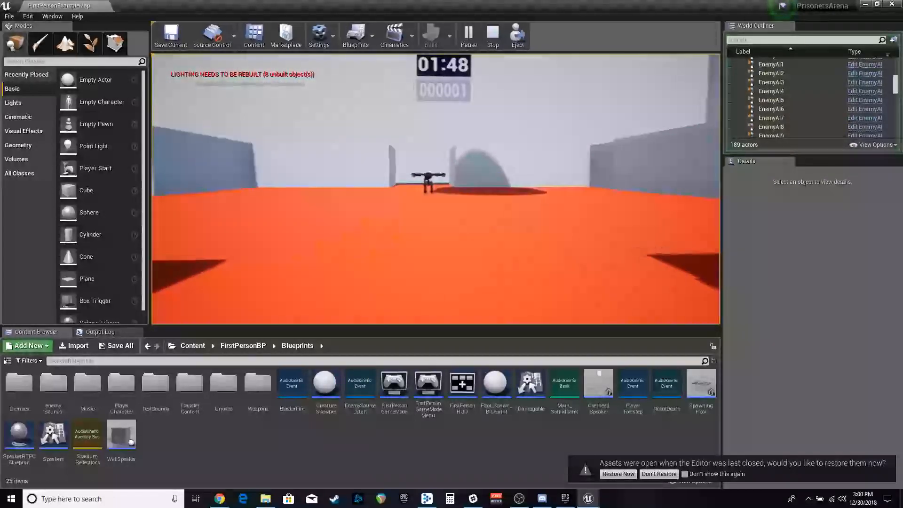
pyautogui.press('w')
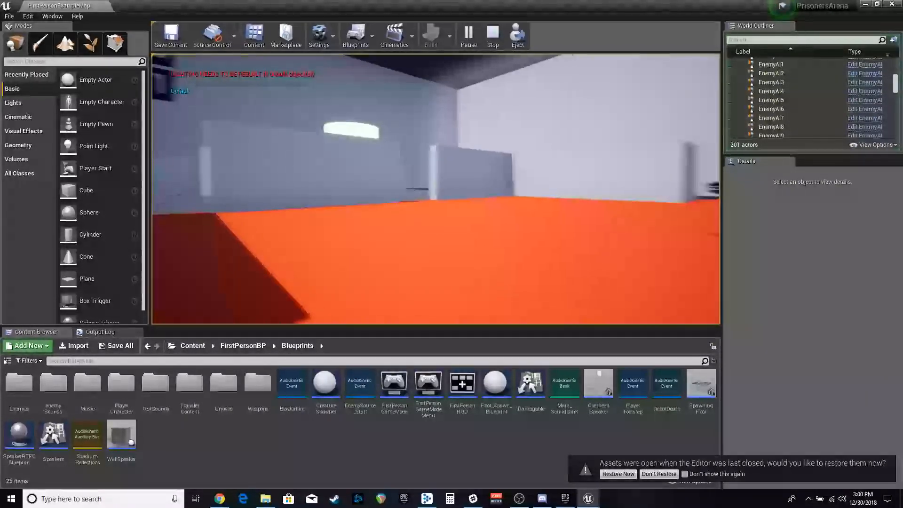
# - Shoot the robots on the orange floor and in the room with the round pillars to build a killstreak
pyautogui.press('a')
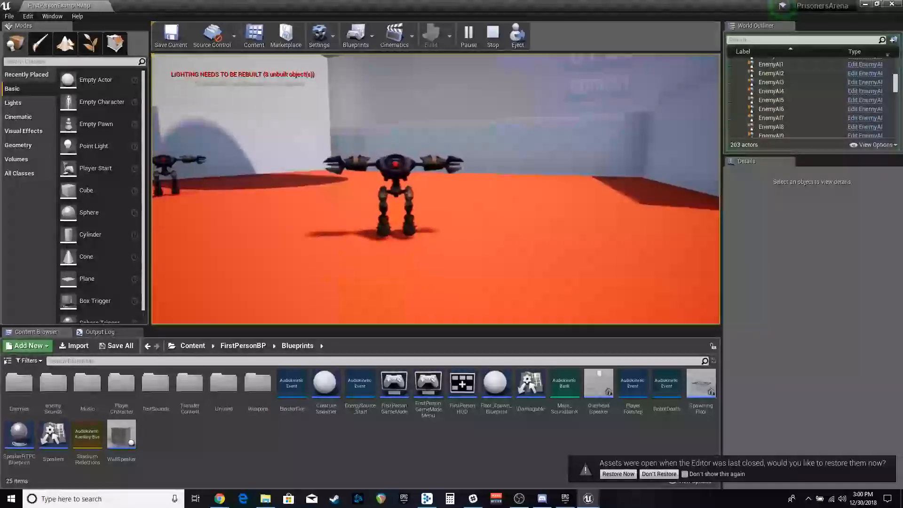
pyautogui.click(436, 189)
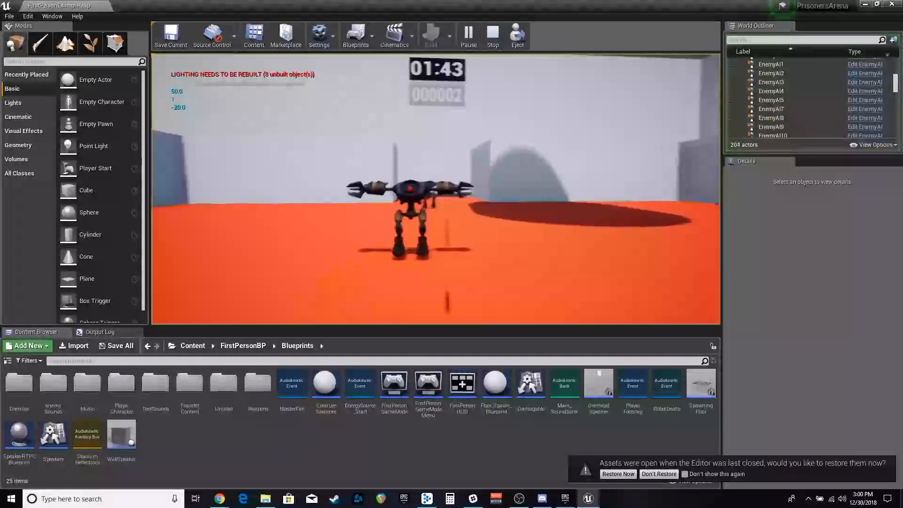
pyautogui.press('w')
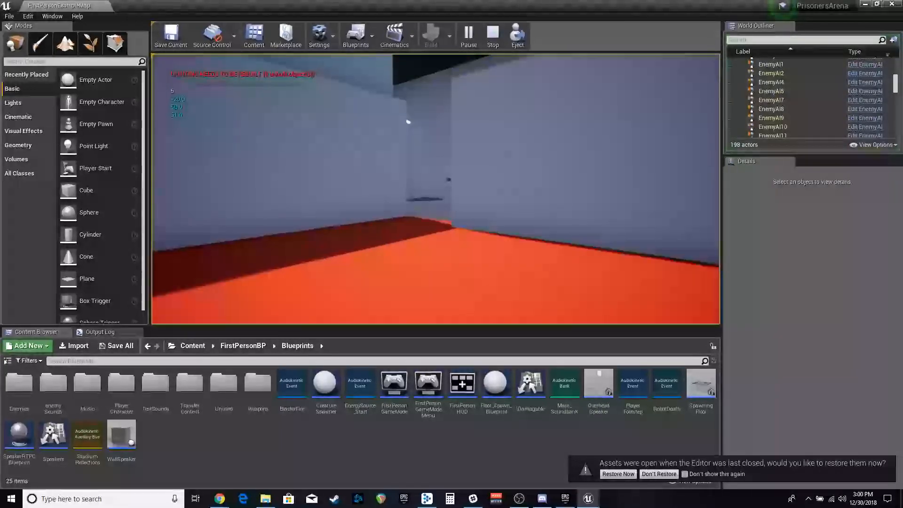
pyautogui.press('w')
pyautogui.click(435, 189)
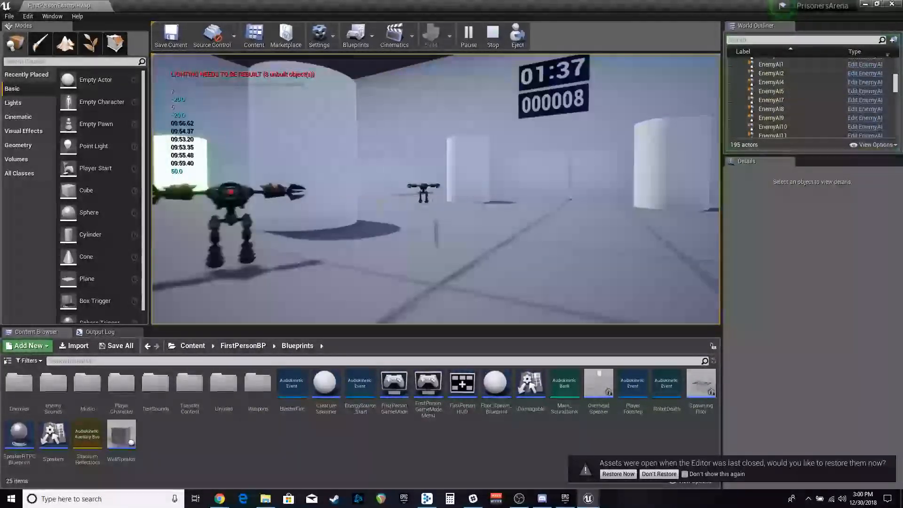
pyautogui.click(435, 189)
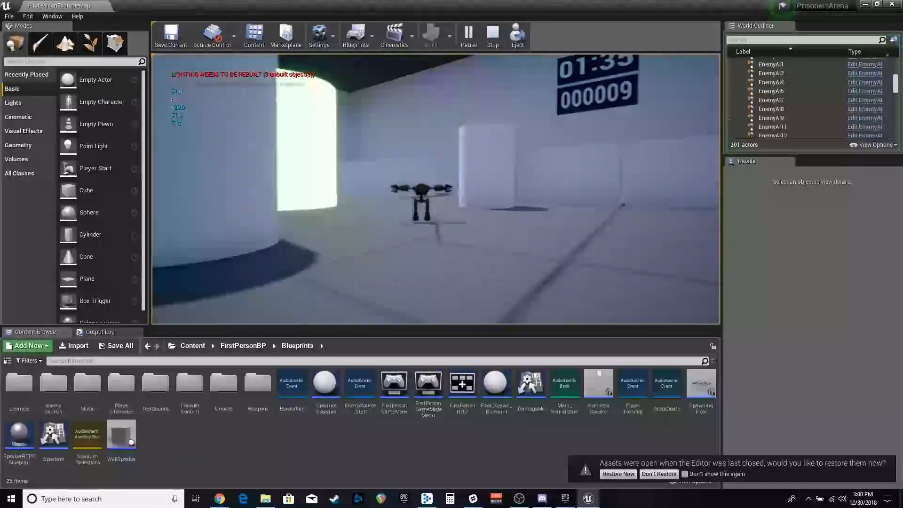
pyautogui.press('w')
pyautogui.click(435, 189)
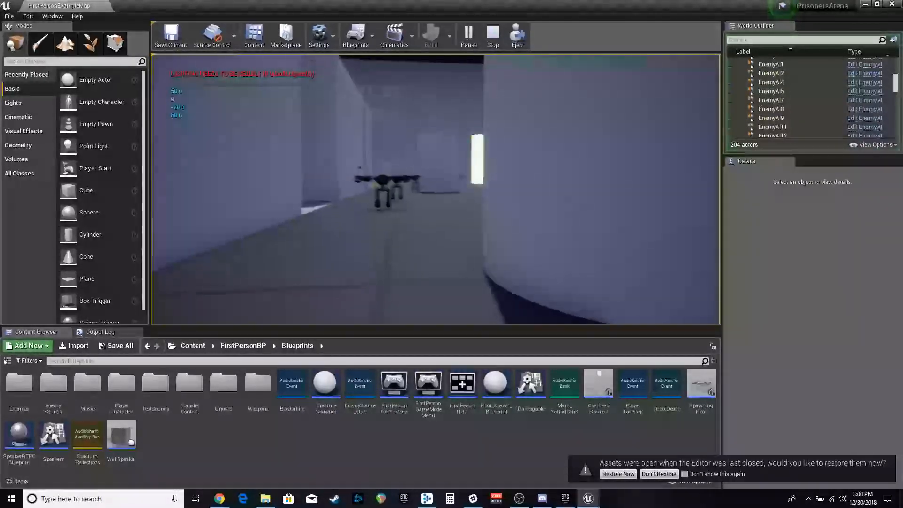
# - Advance across the orange floor and shoot the robots gathered in front of the round trees
pyautogui.press('w')
pyautogui.press('w')
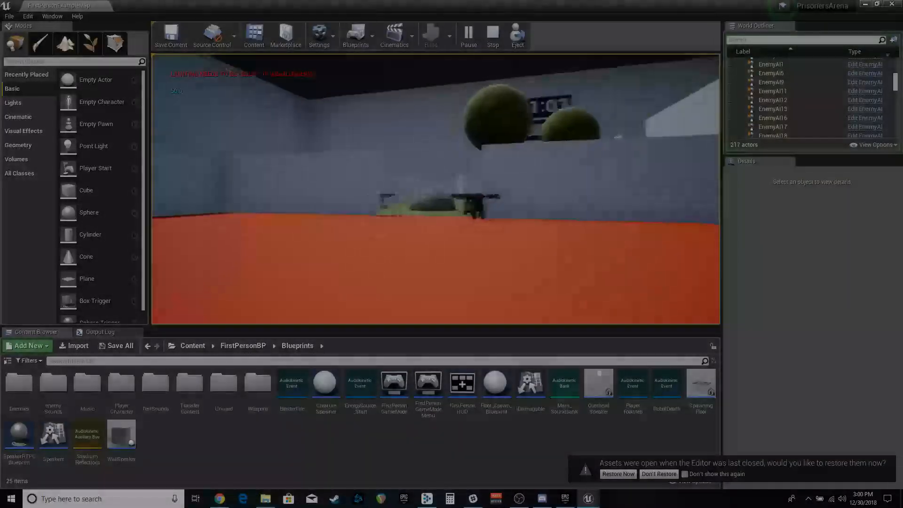
pyautogui.press('w')
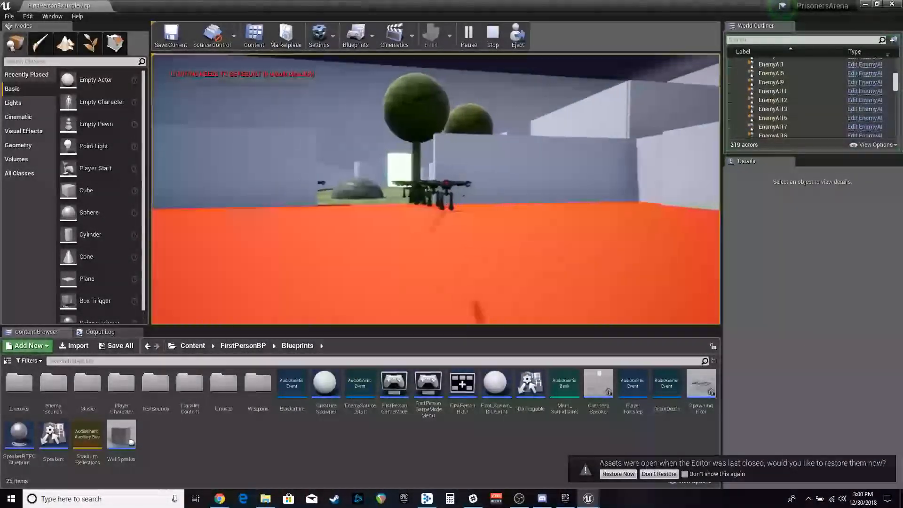
pyautogui.click(436, 189)
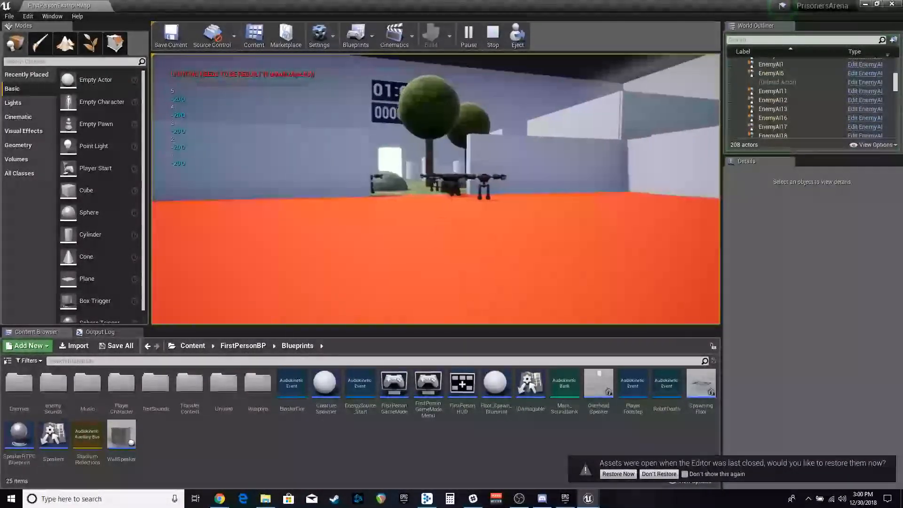
pyautogui.press('a')
pyautogui.click(435, 189)
pyautogui.click(435, 189)
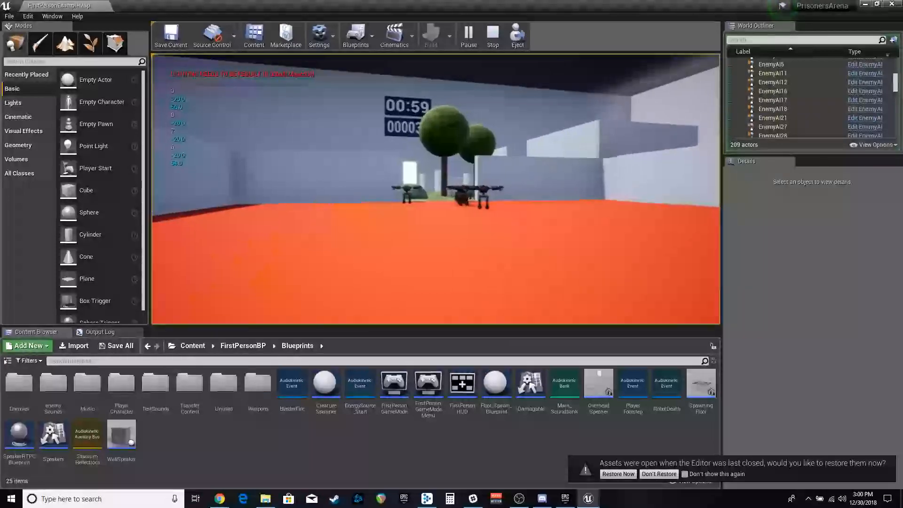
# - Strafe away from the line of robots, past the wall edge and off the orange floor, without attacking them
pyautogui.press('a')
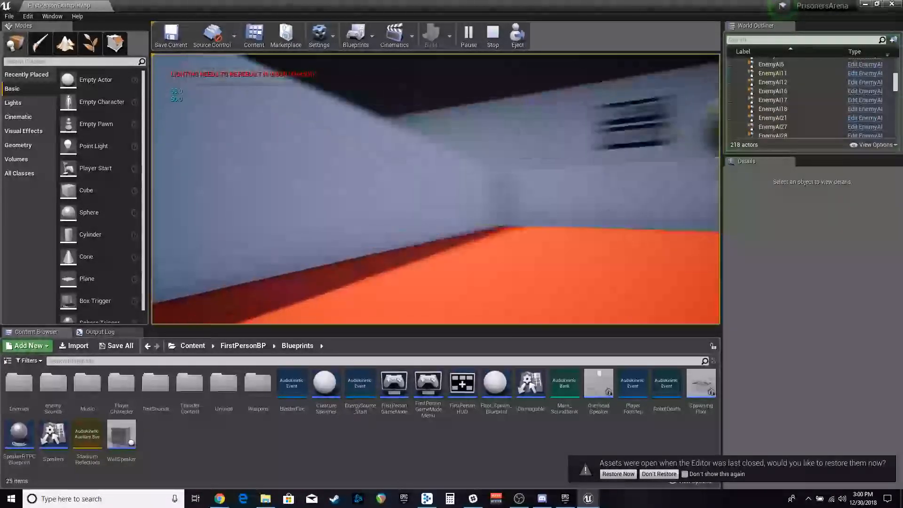
pyautogui.press('a')
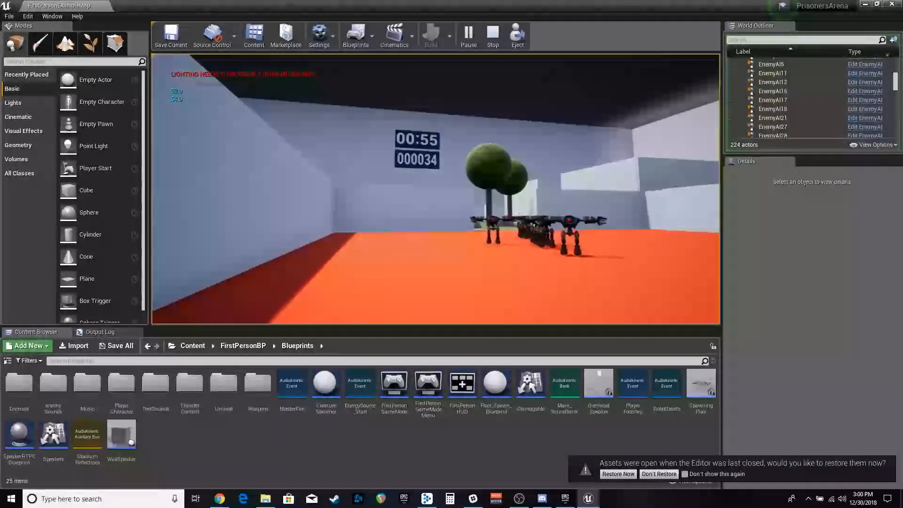
pyautogui.press('a')
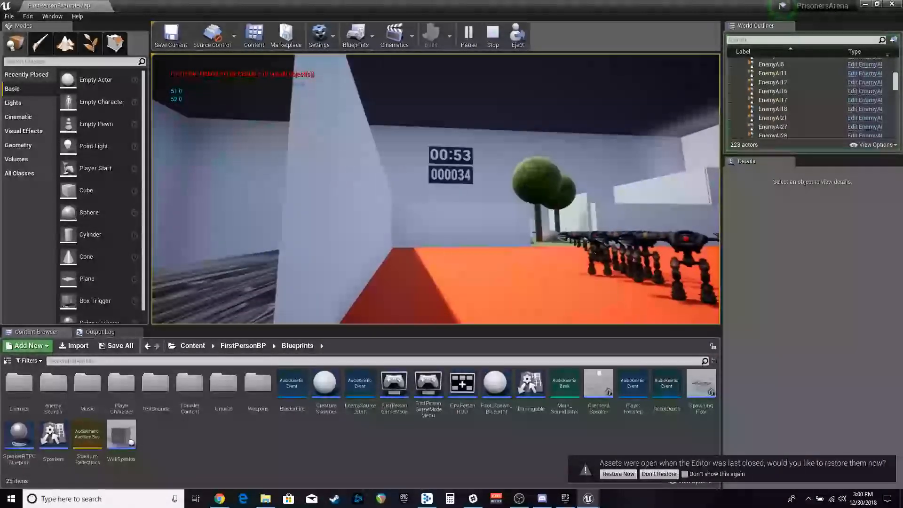
pyautogui.press('a')
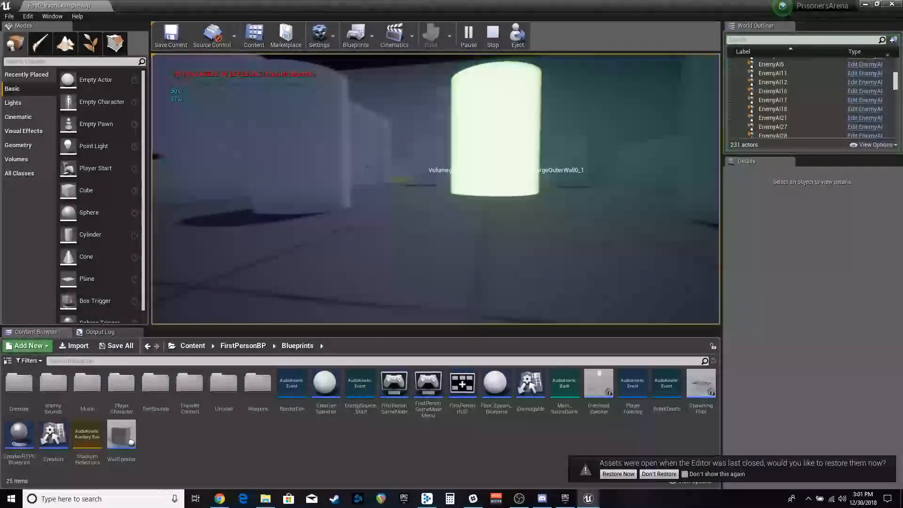
# - Shoot robots in the pillar room and on the orange floor during the last seconds of the countdown
pyautogui.press('d')
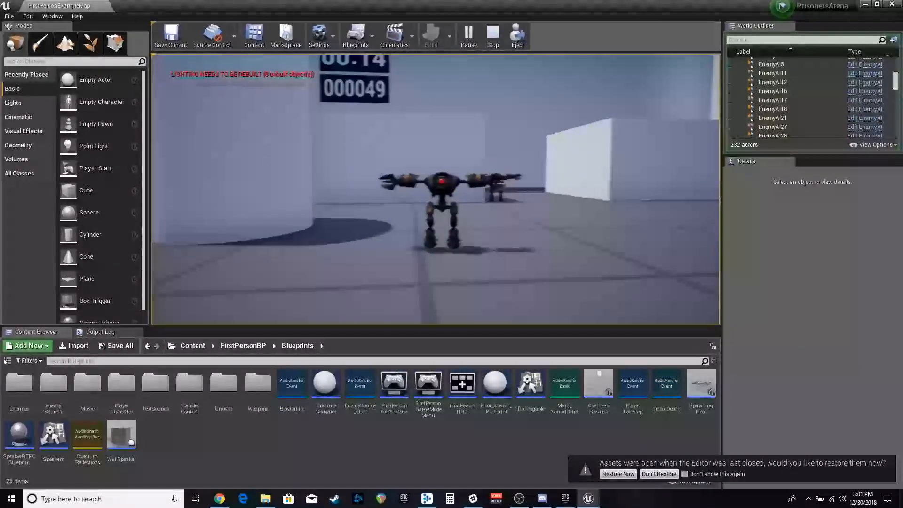
pyautogui.click(435, 188)
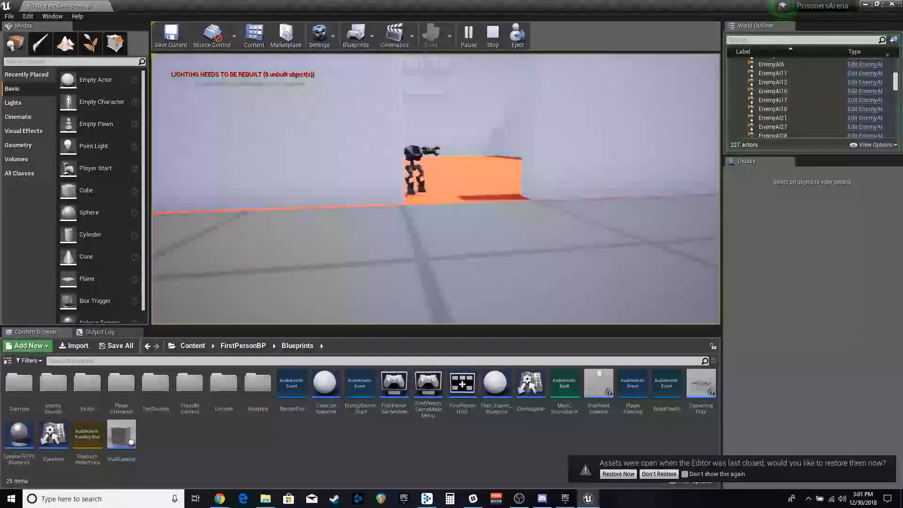
pyautogui.press('w')
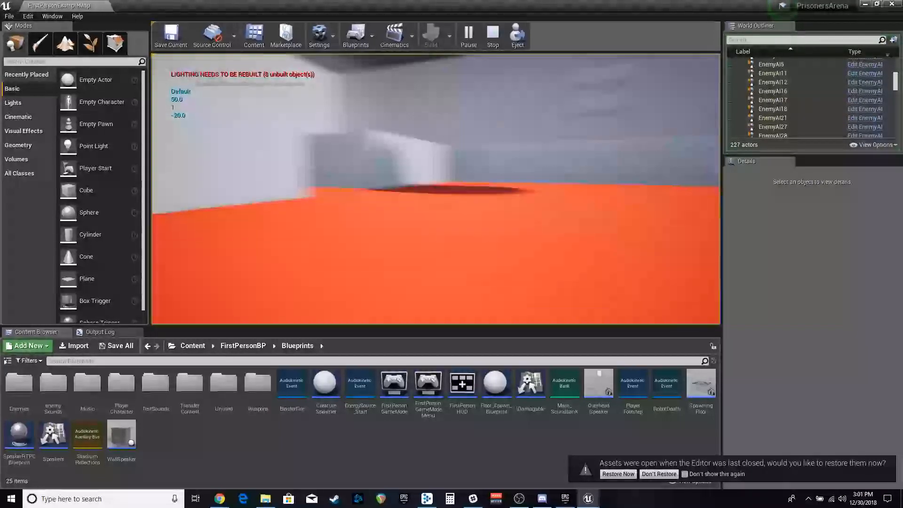
pyautogui.press('w')
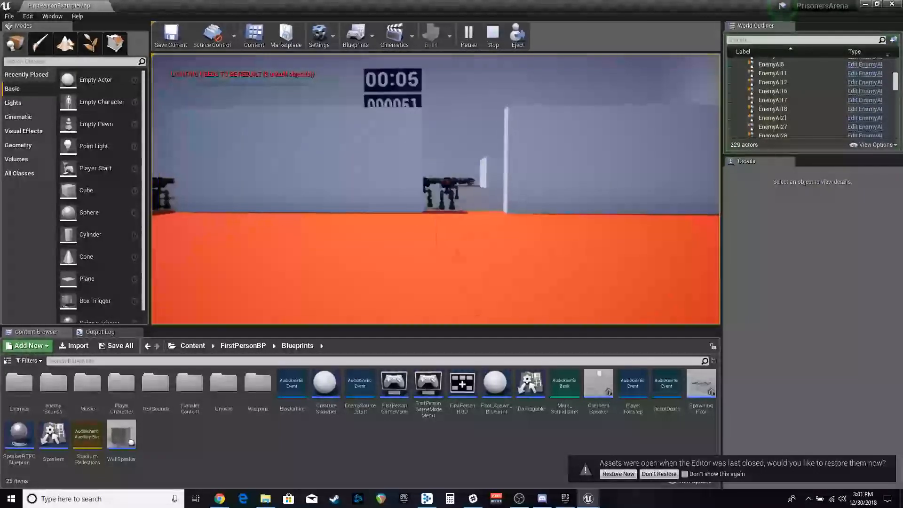
pyautogui.press('s')
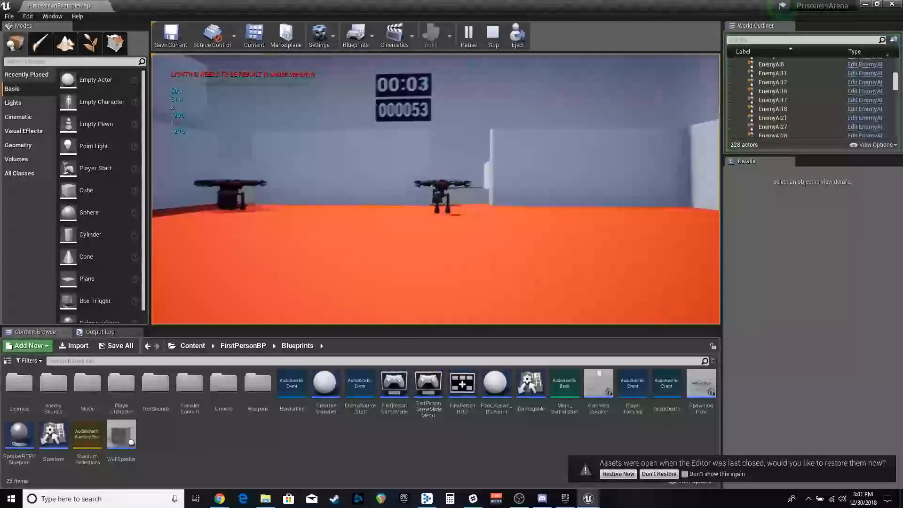
pyautogui.click(435, 188)
pyautogui.click(435, 189)
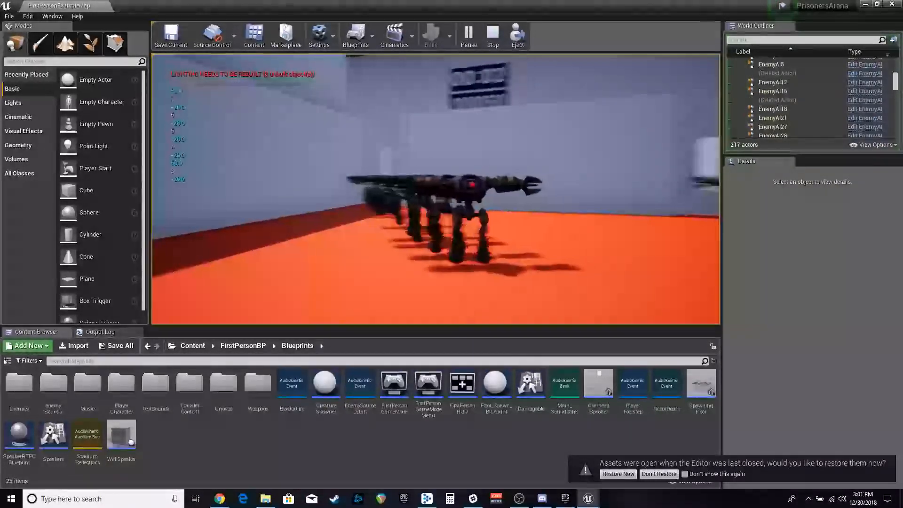
# - Move the player off the orange floor to the white arena floor and end the play session
pyautogui.press('s')
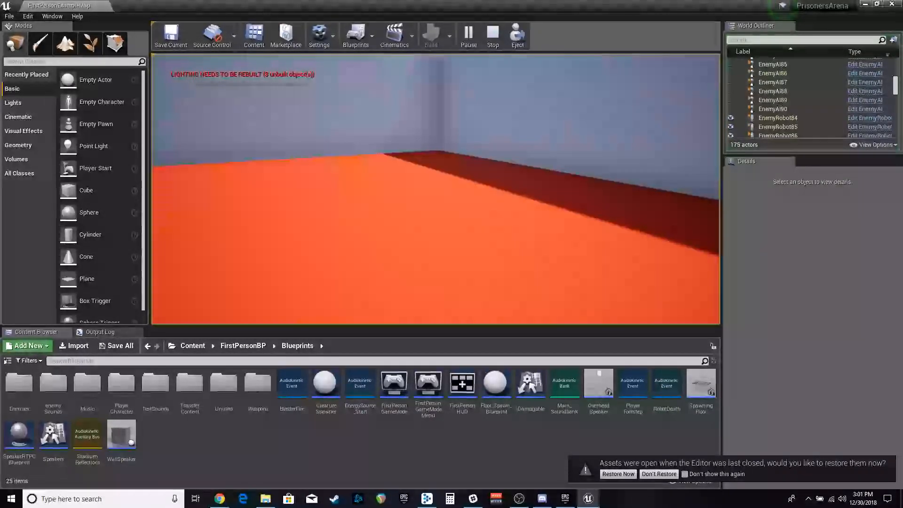
pyautogui.press('w')
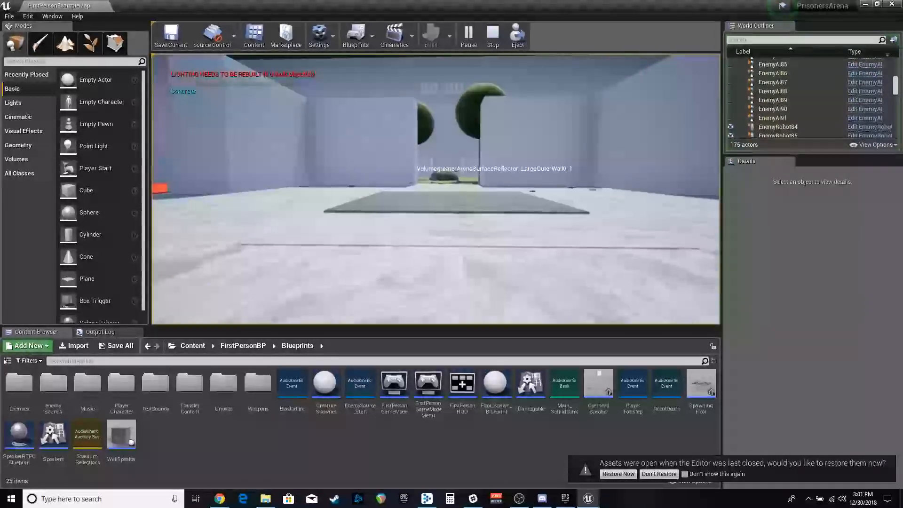
pyautogui.press('Escape')
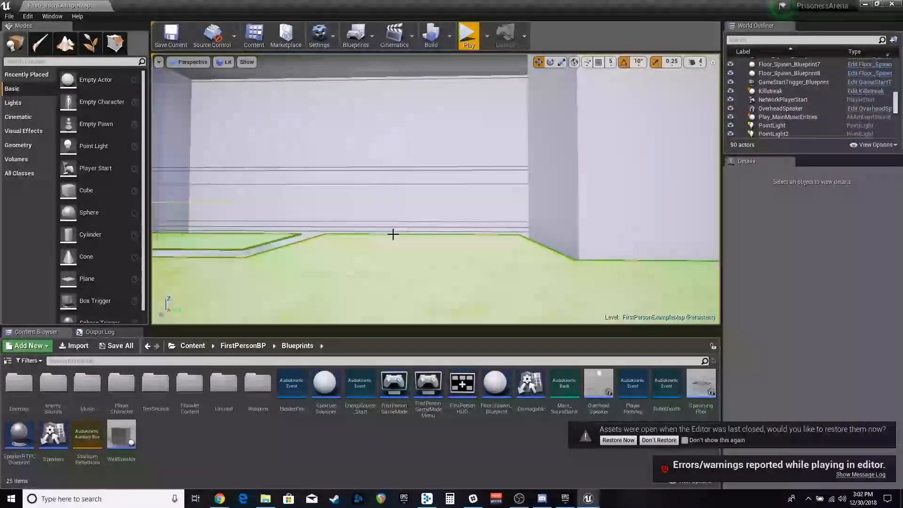
pyautogui.press('s')
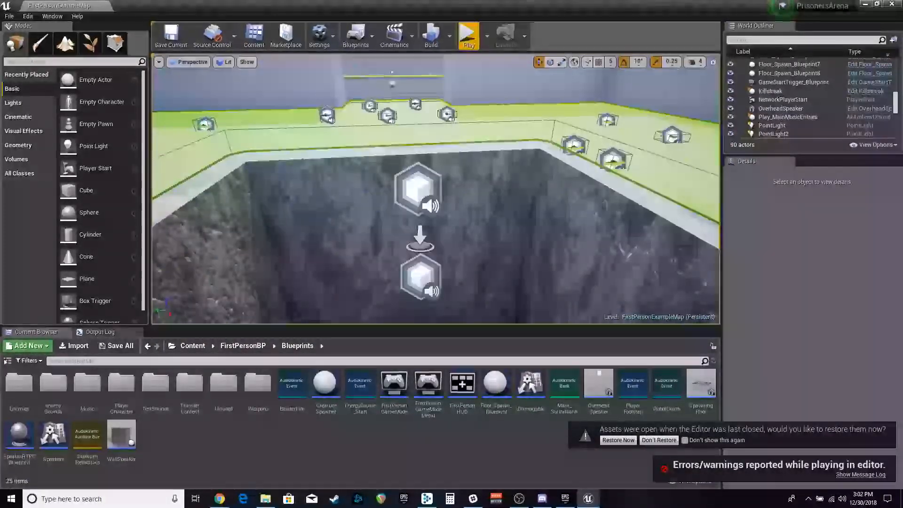
pyautogui.press('s')
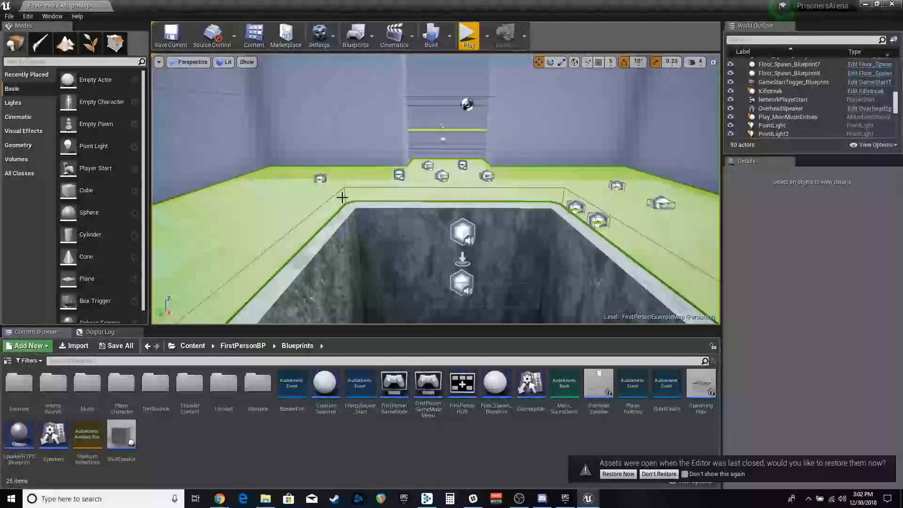
pyautogui.moveTo(371, 198); pyautogui.dragTo(341, 139)
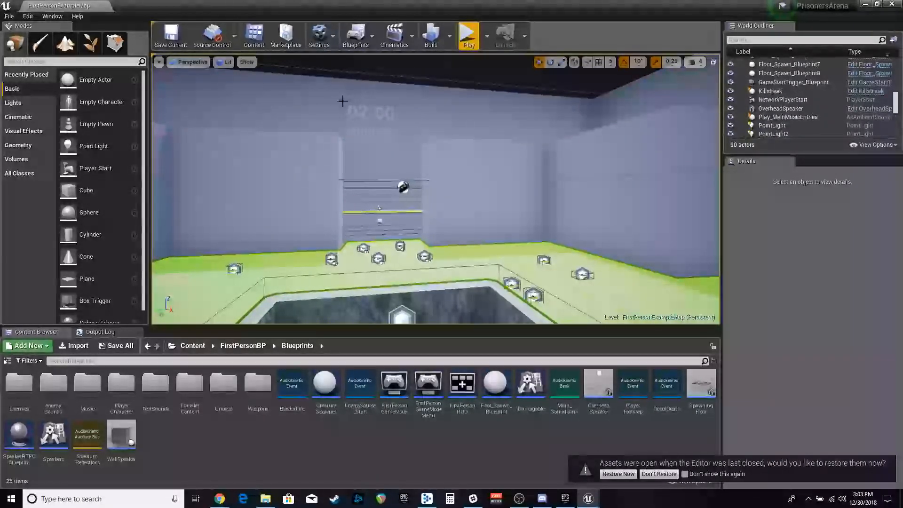
pyautogui.moveTo(443, 234); pyautogui.dragTo(420, 229)
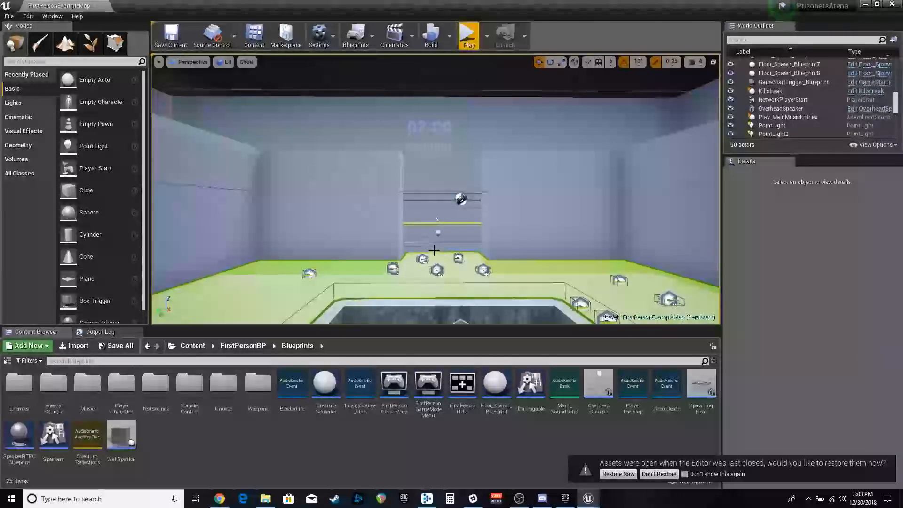
pyautogui.moveTo(433, 250); pyautogui.dragTo(534, 169)
pyautogui.moveTo(433, 195)
pyautogui.mouseDown()
pyautogui.moveTo(470, 235)
pyautogui.moveTo(512, 197)
pyautogui.moveTo(310, 199)
pyautogui.moveTo(315, 155)
pyautogui.moveTo(430, 196)
pyautogui.mouseUp()
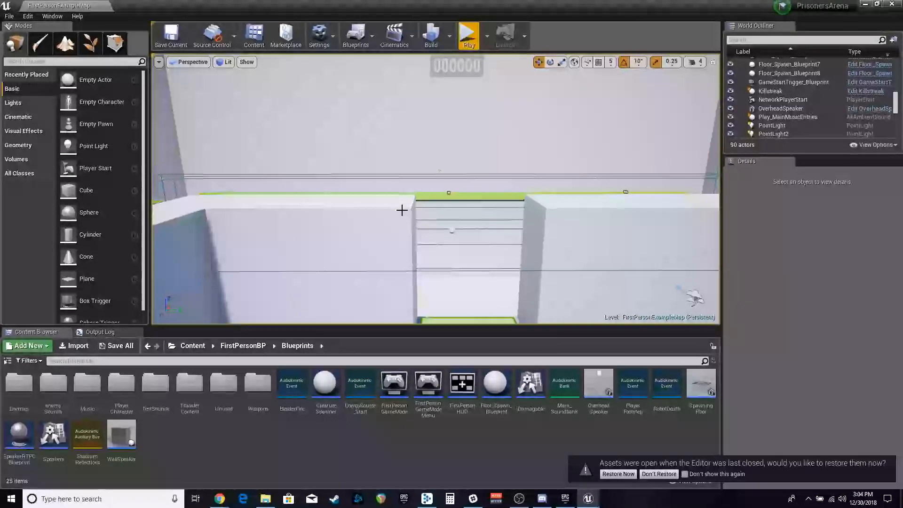
pyautogui.moveTo(435, 188); pyautogui.dragTo(426, 179)
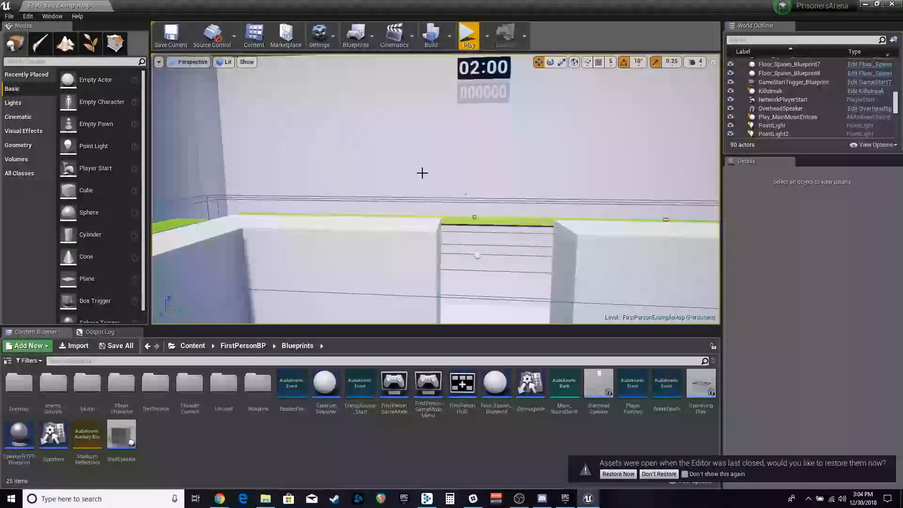
pyautogui.moveTo(393, 173); pyautogui.dragTo(411, 200)
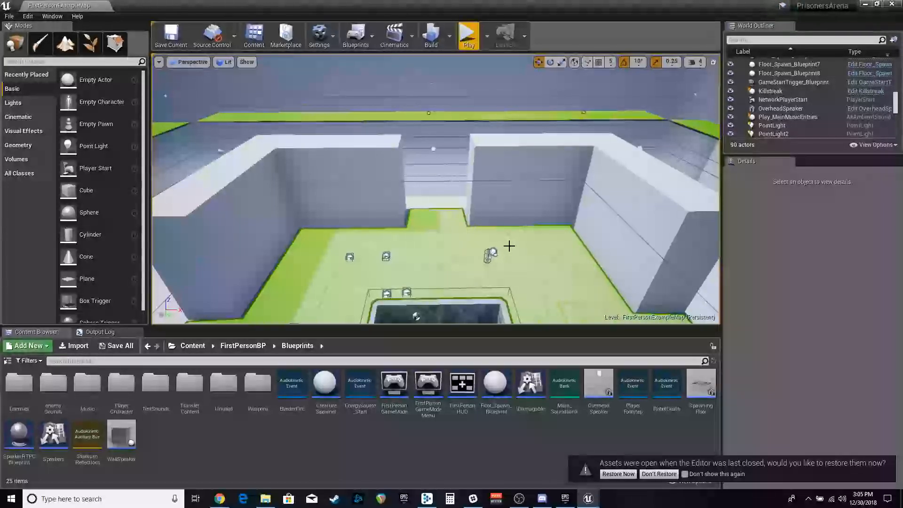
pyautogui.moveTo(467, 236); pyautogui.dragTo(467, 193)
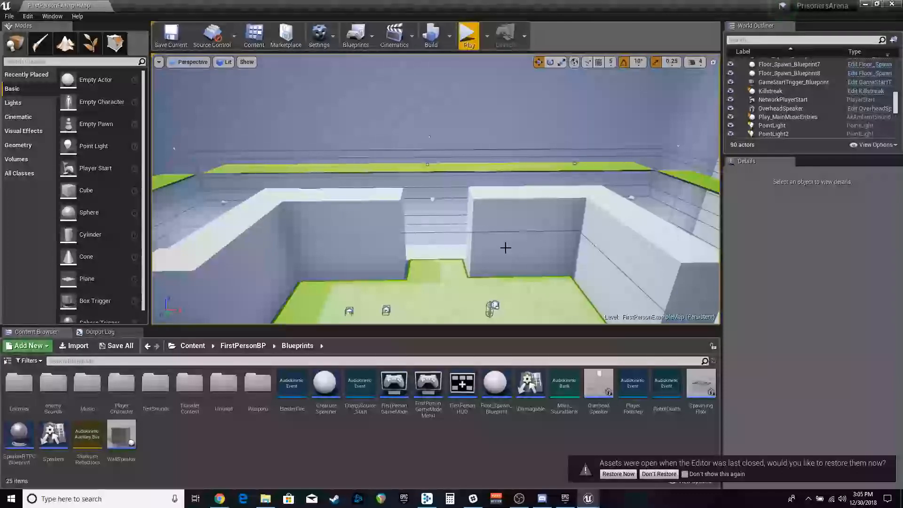